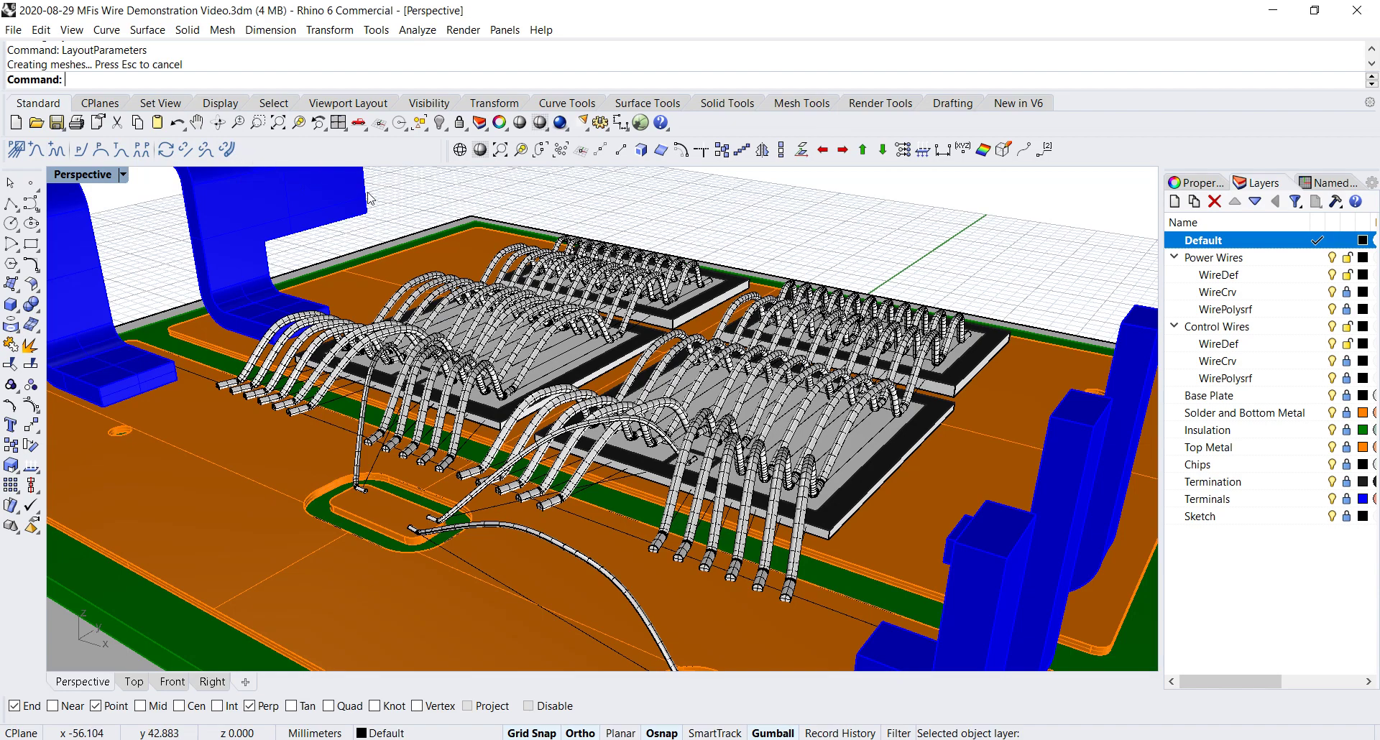
Delete the Power Wires through Control Wires > WirePolysrf layers with all their wire objects
right_click_drag(617, 459, 595, 455)
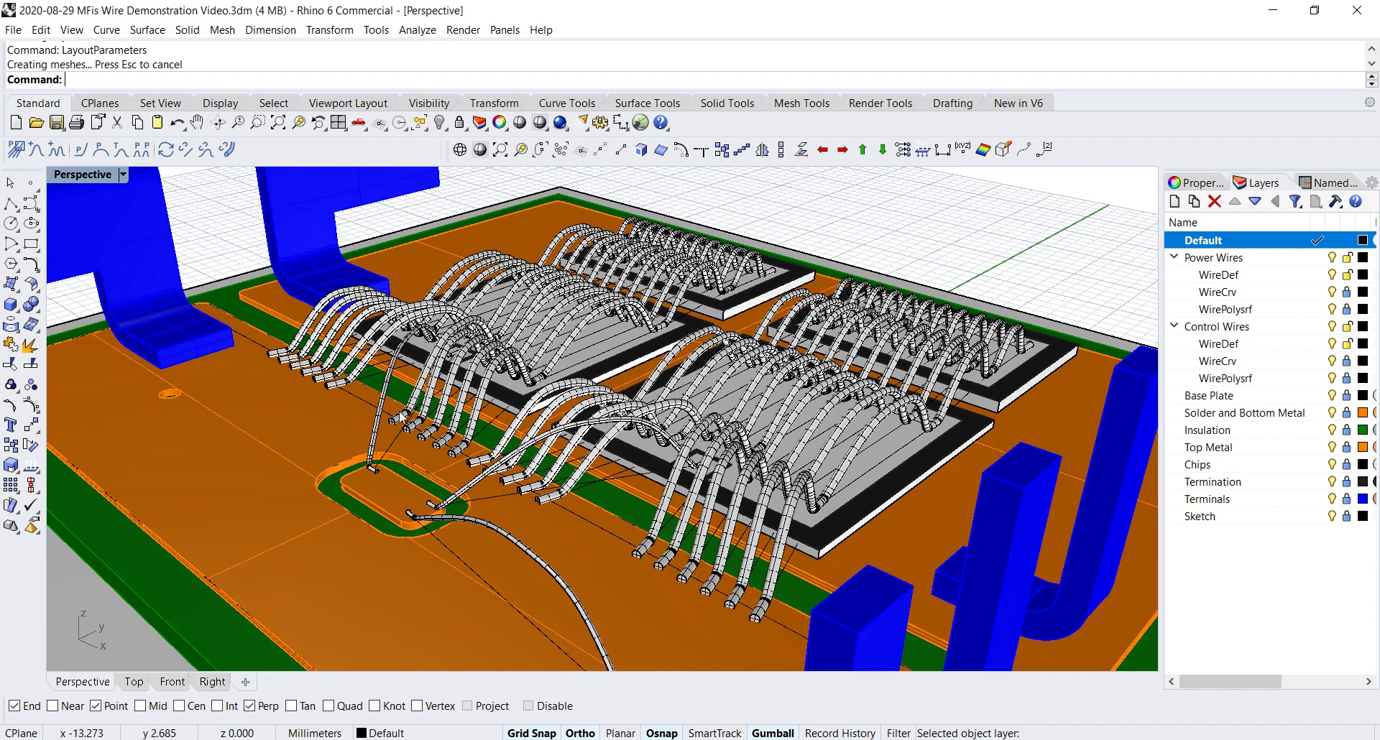
right_click_drag(609, 409, 481, 436)
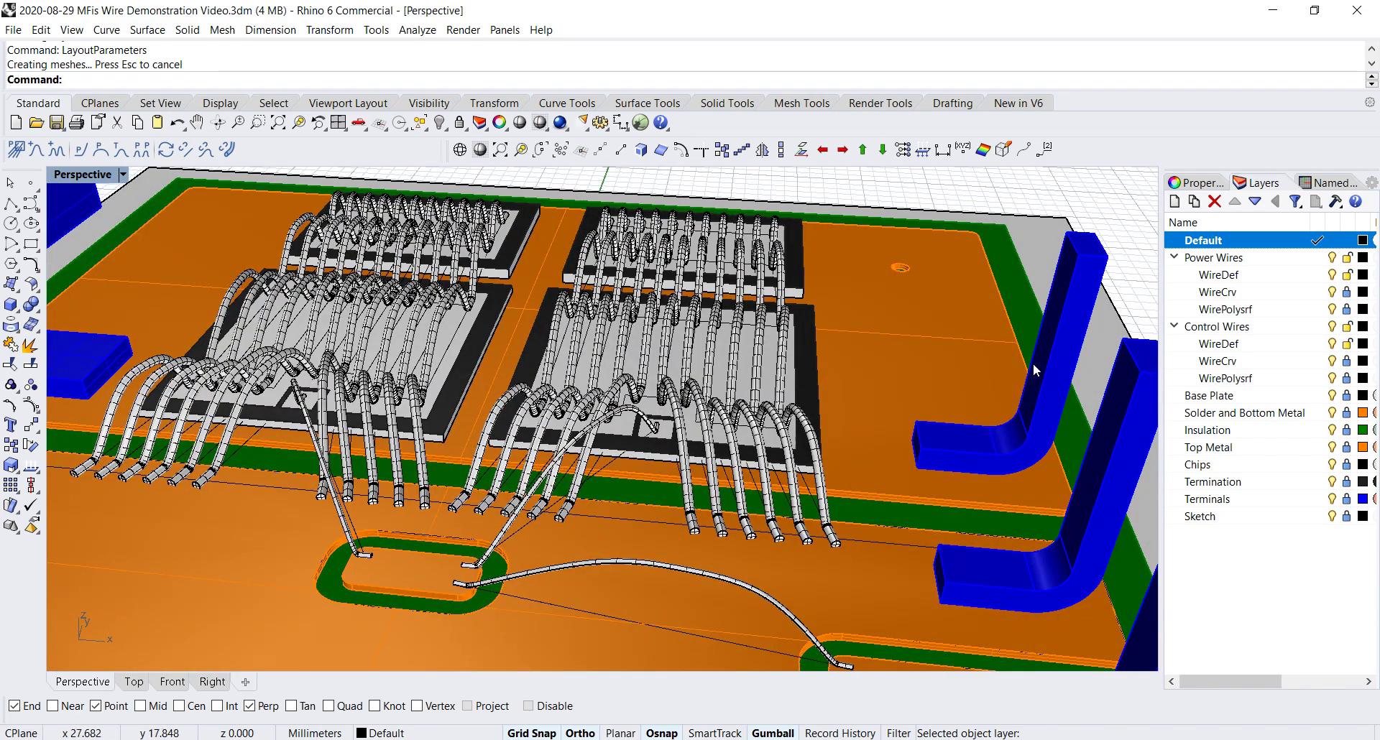
left_click(1205, 260)
left_click(1204, 380, "shift")
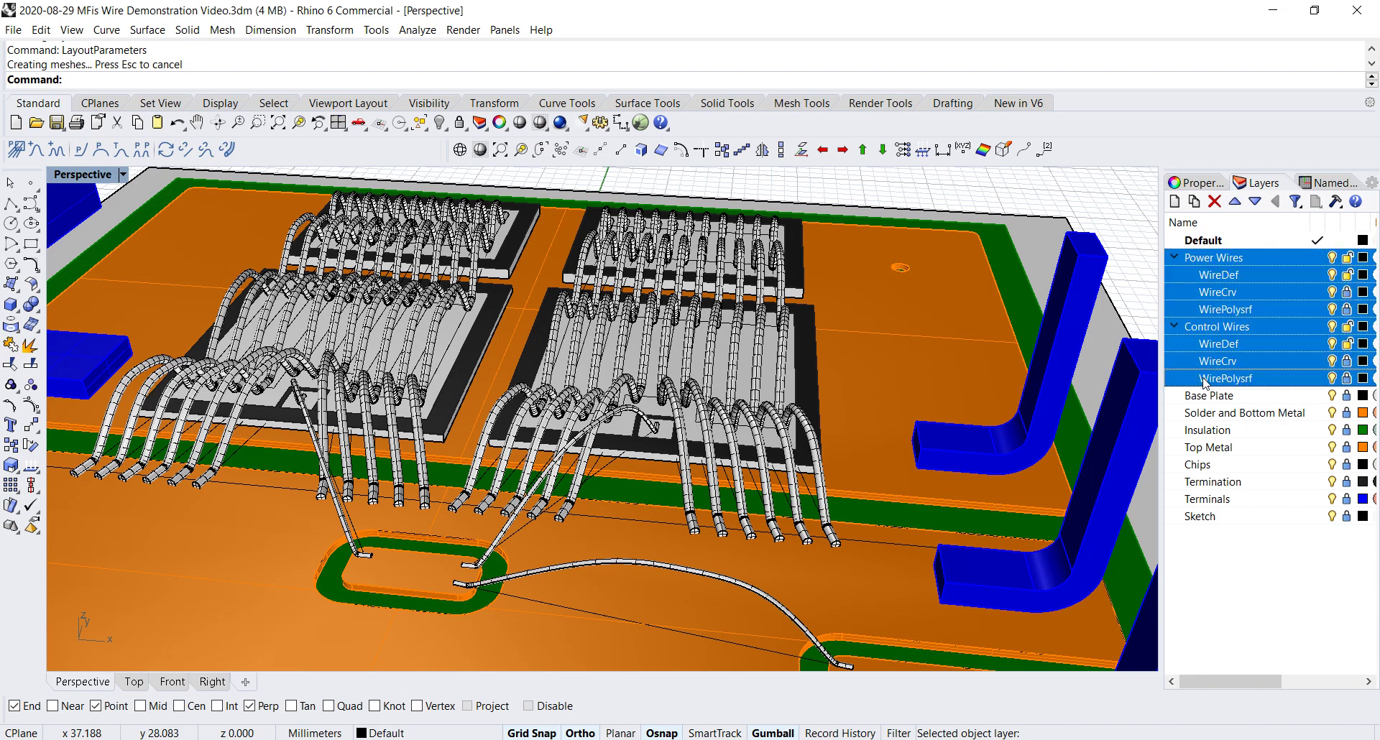
left_click(1213, 201)
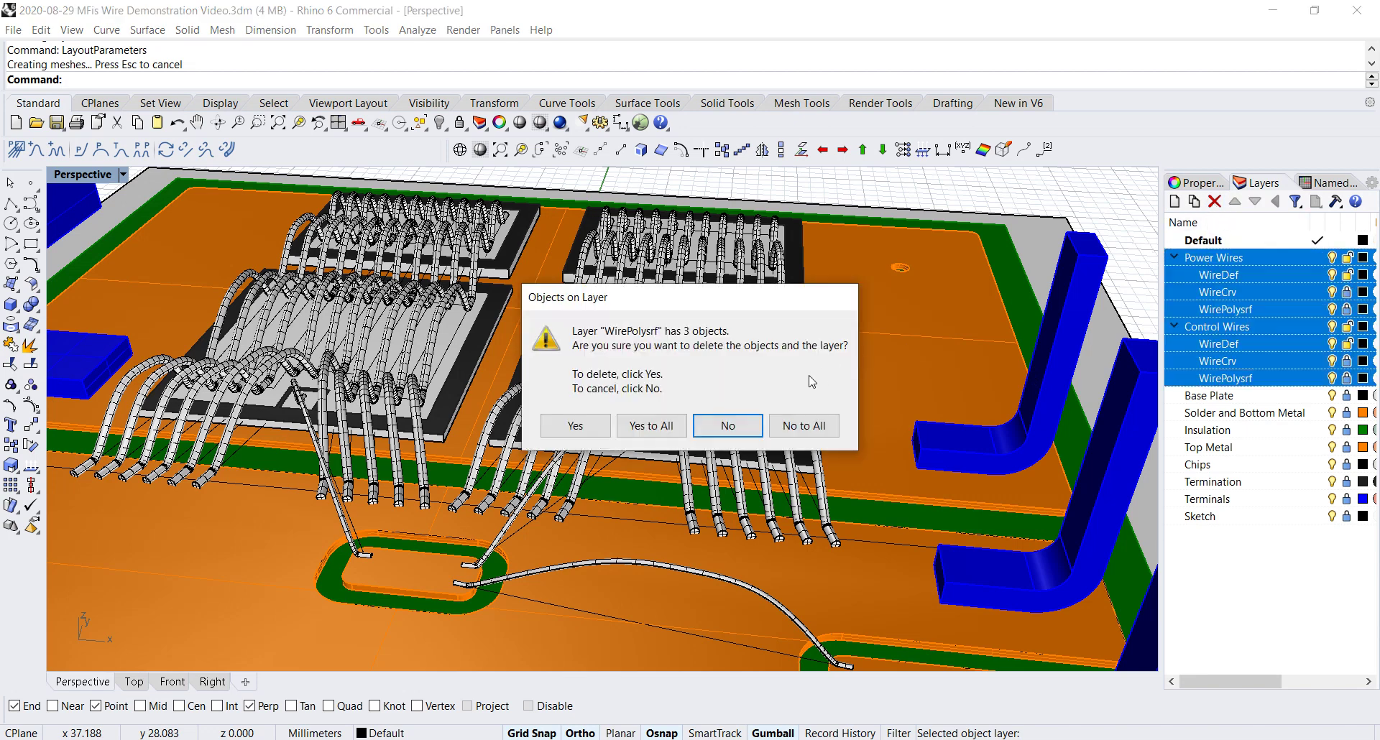
left_click(653, 426)
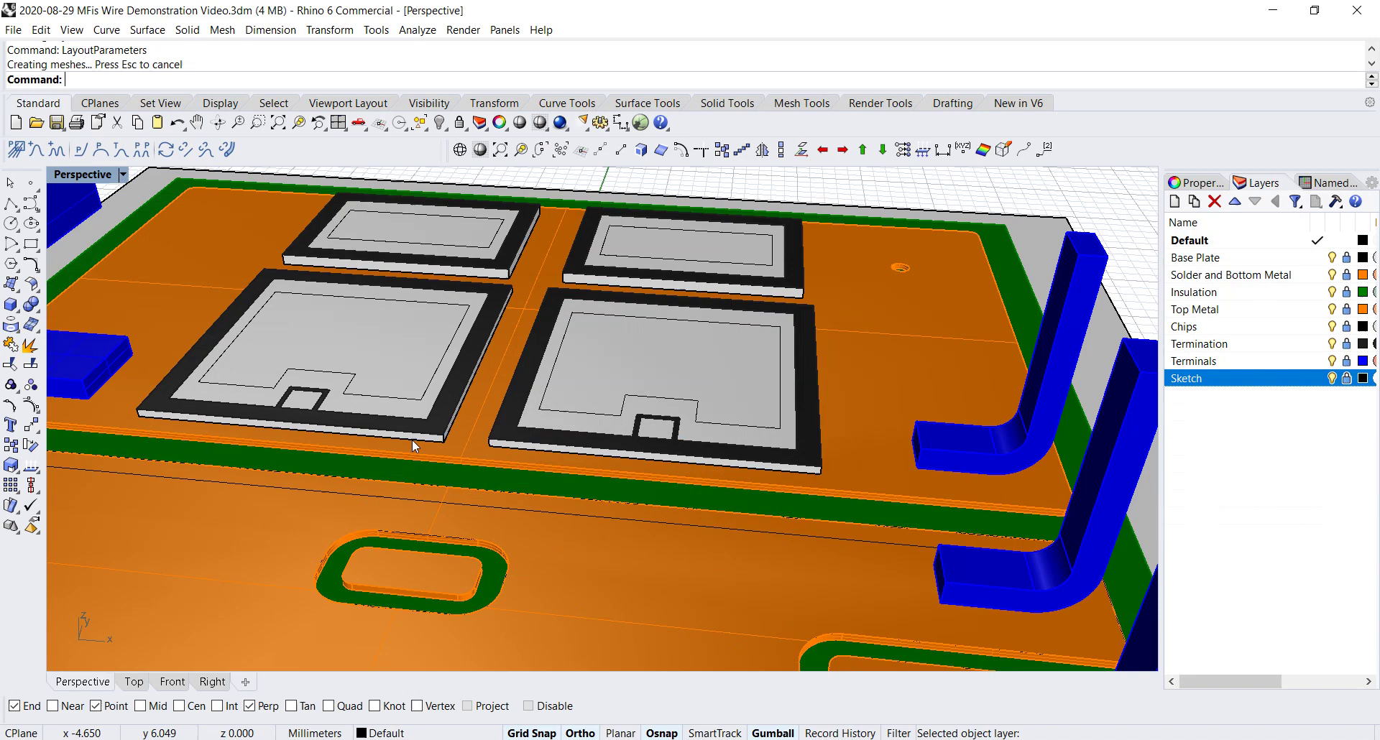
right_click_drag(417, 441, 497, 478)
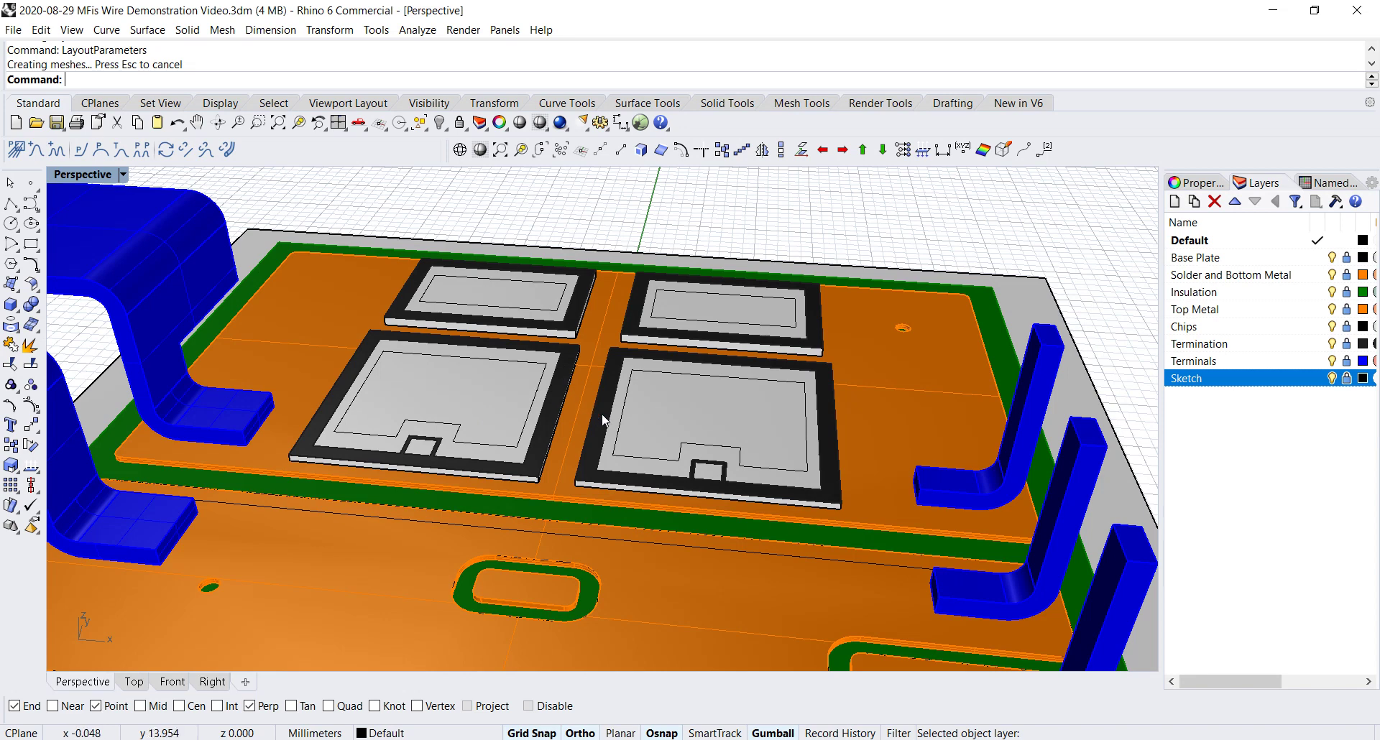
Create a new layer named Power Wires and make it current
left_click(1174, 201)
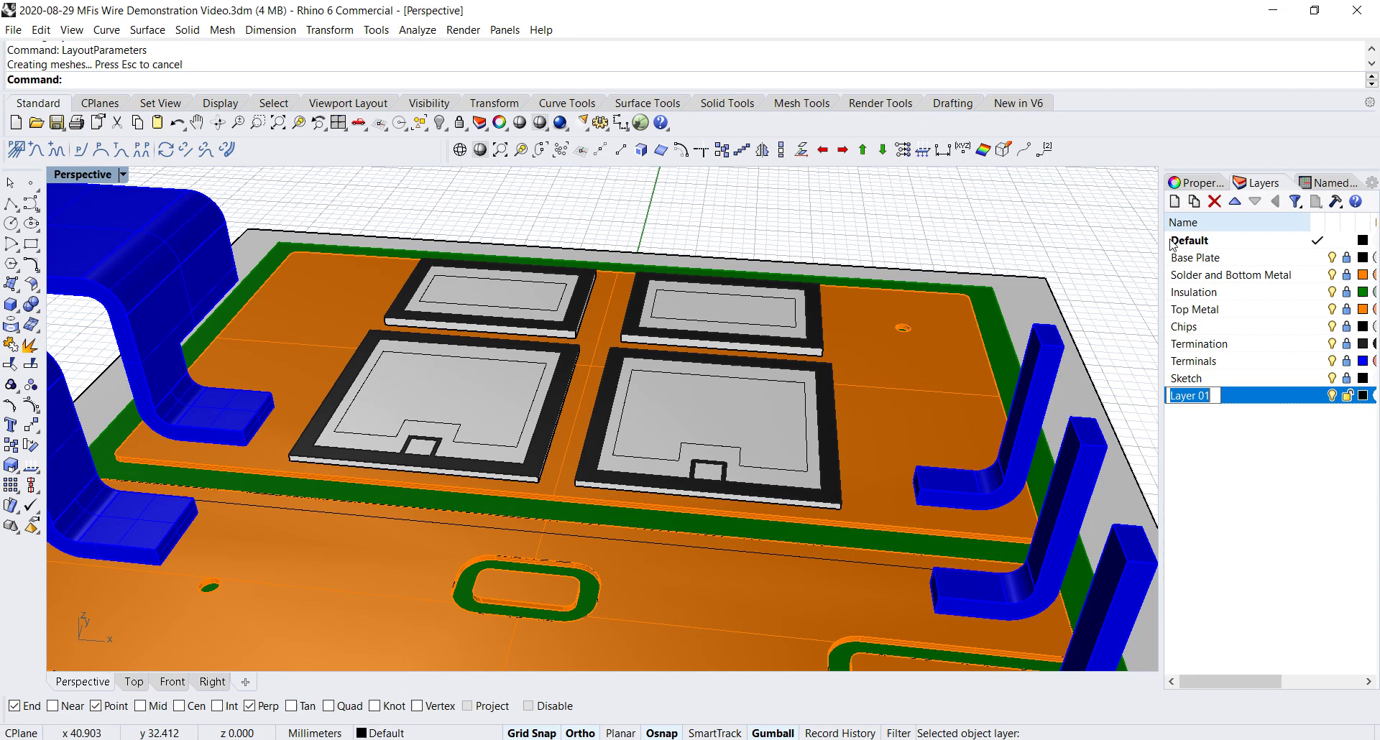
type("P")
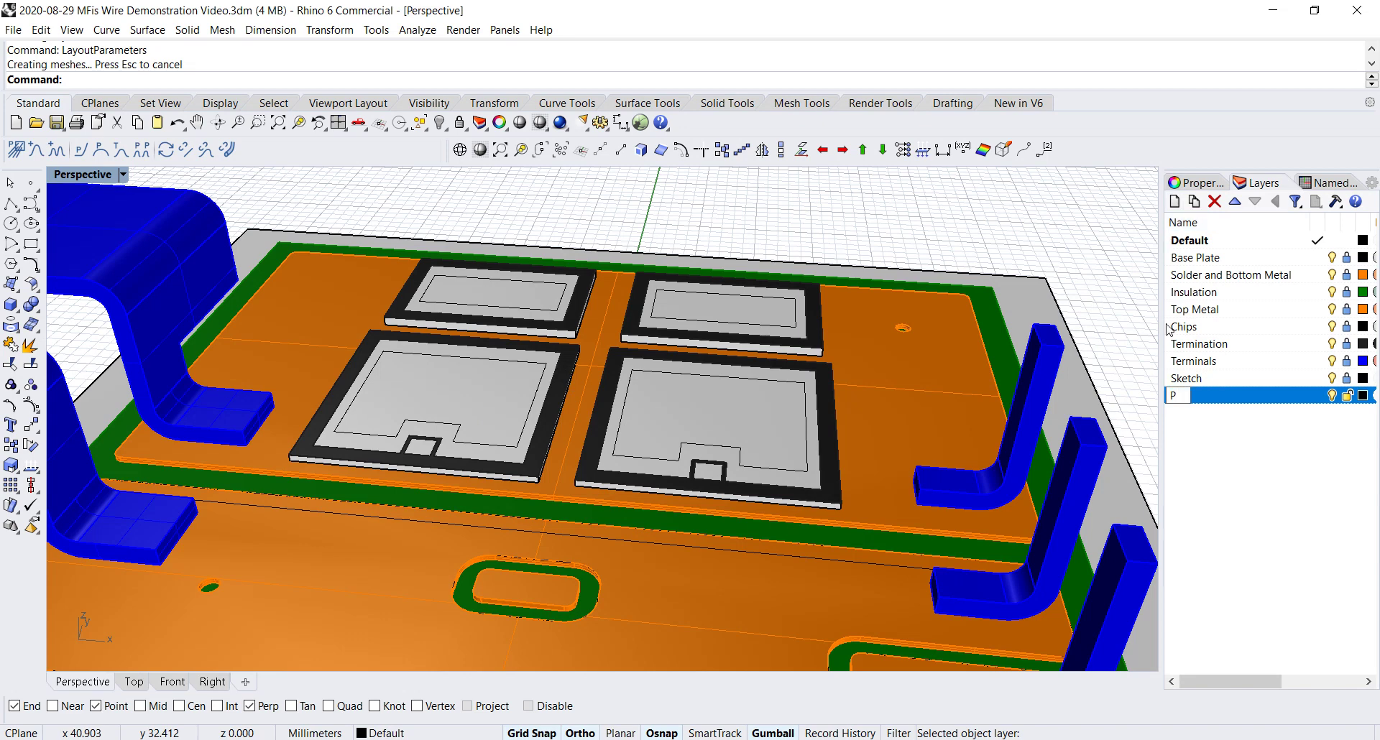
type("ower Wires")
key("Return")
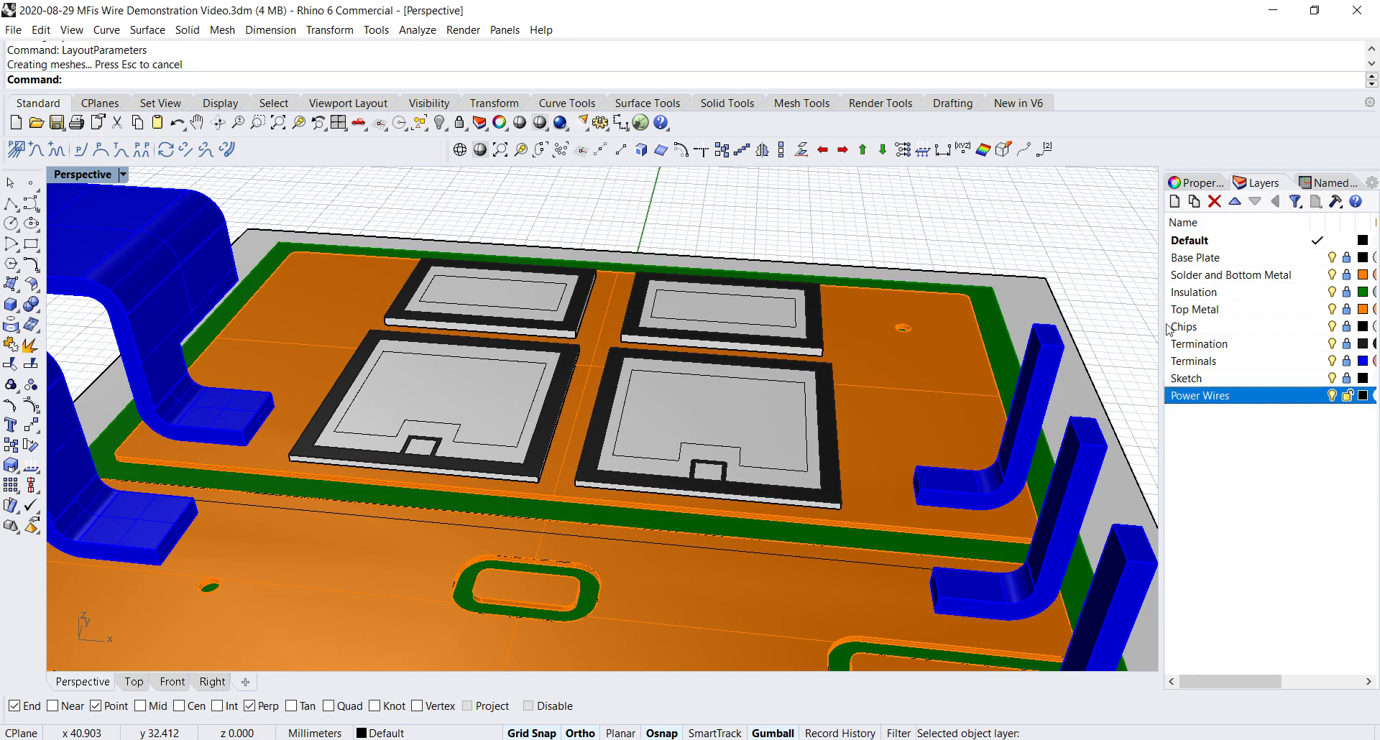
left_click(1317, 397)
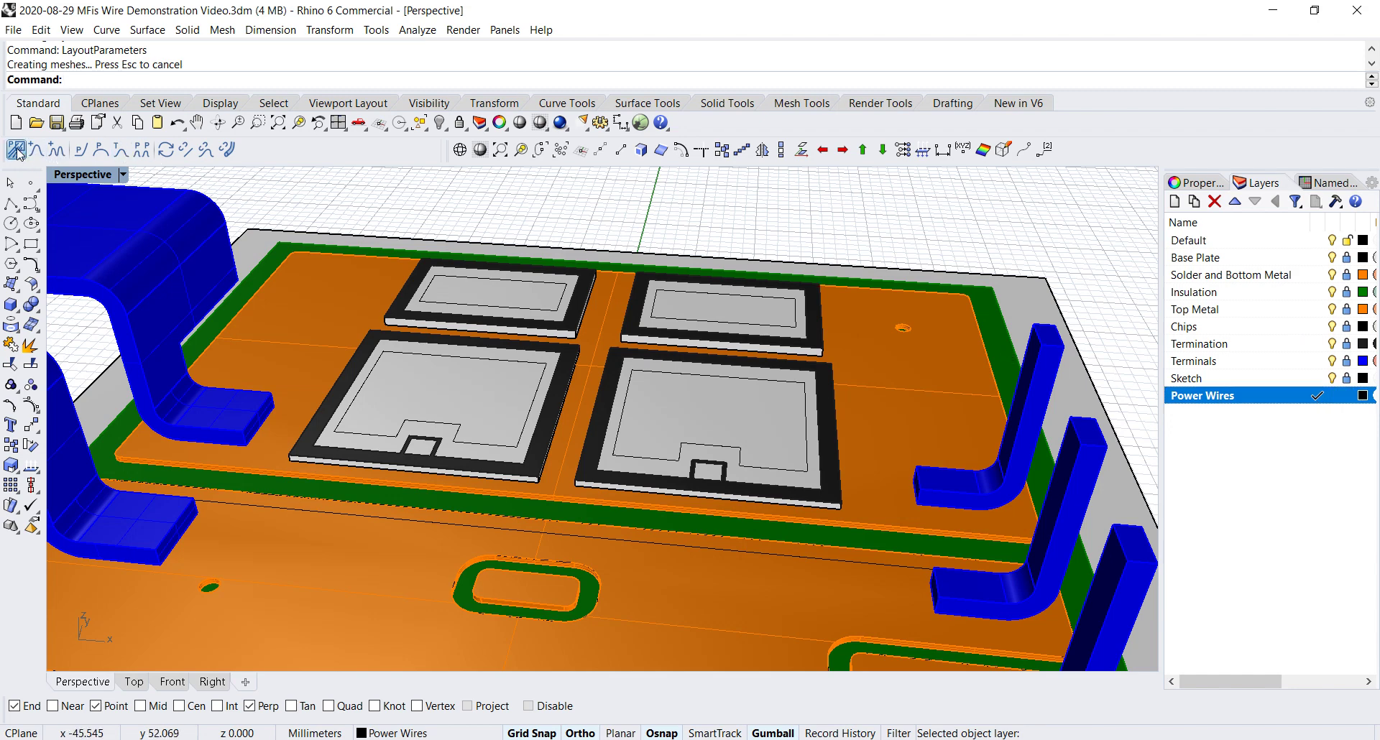
Set the wire layout to wedge bond, 0.375 diameter, 0.25 penetration, circular section
left_click(18, 151)
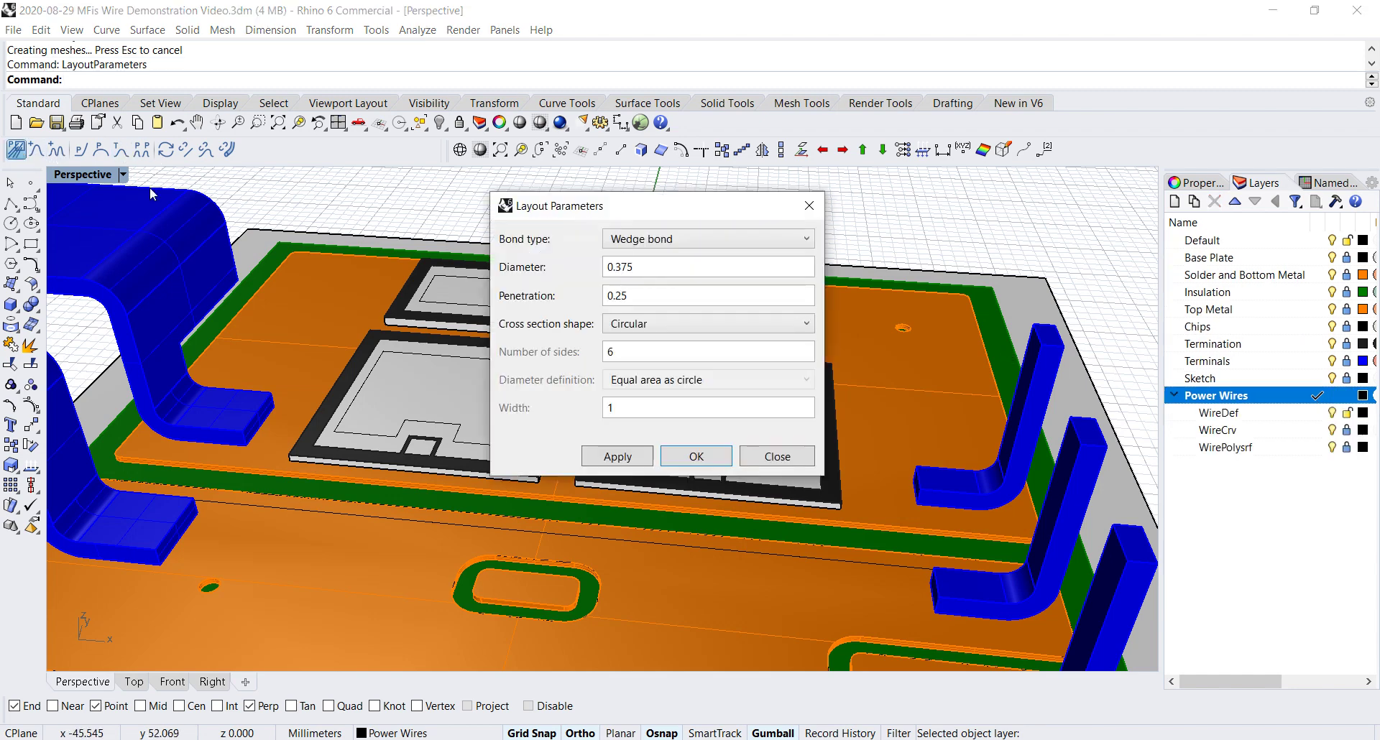
left_click(715, 239)
left_click(718, 244)
left_click(696, 457)
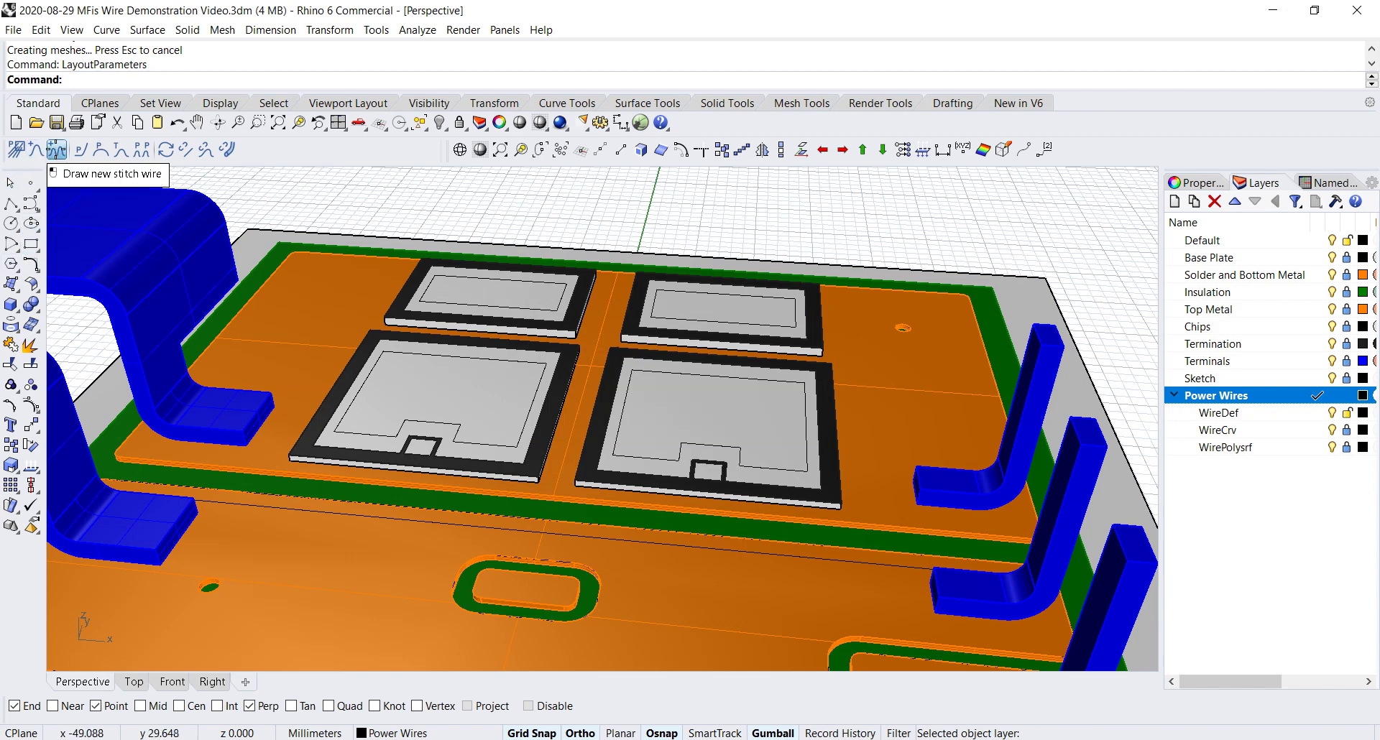
Draw a stitch wire from the upper-left chip across three points on the lower-left chip to the board
left_click(57, 151)
left_click(436, 276)
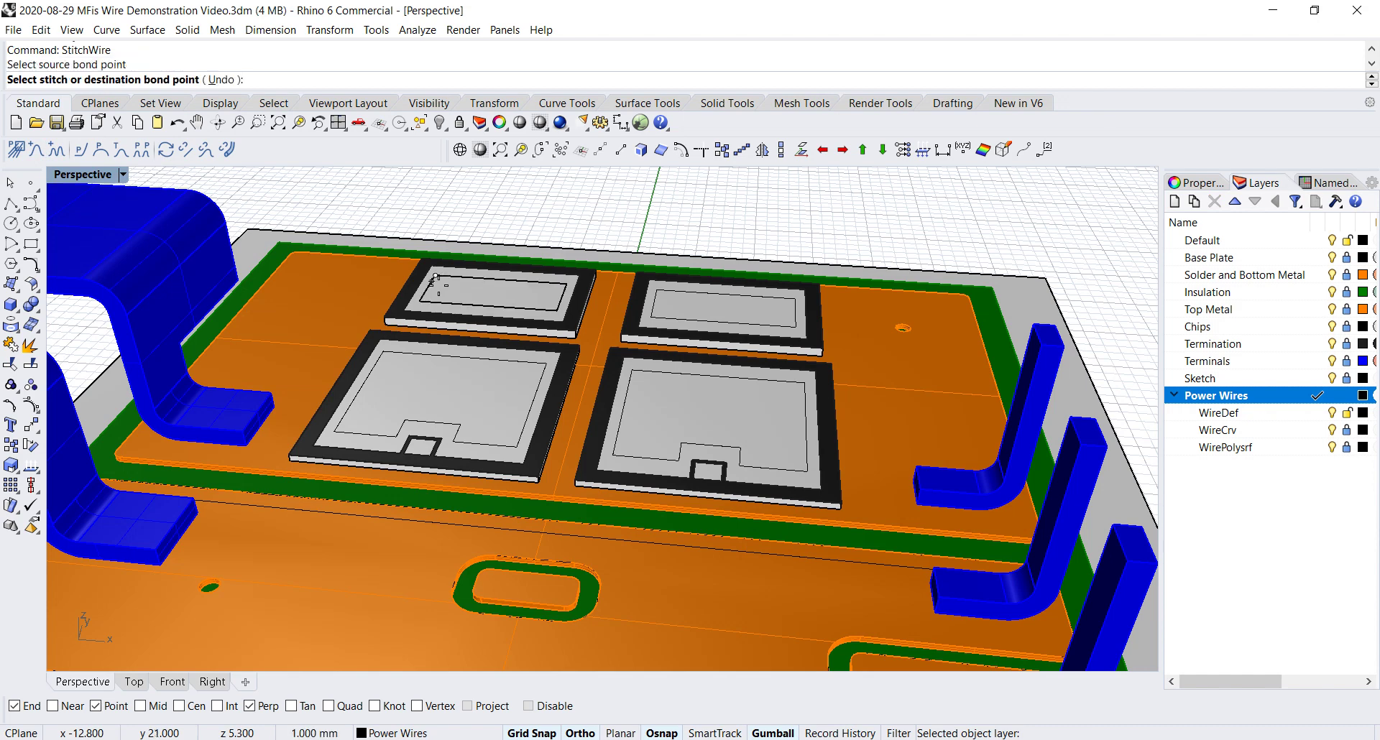
left_click(420, 301)
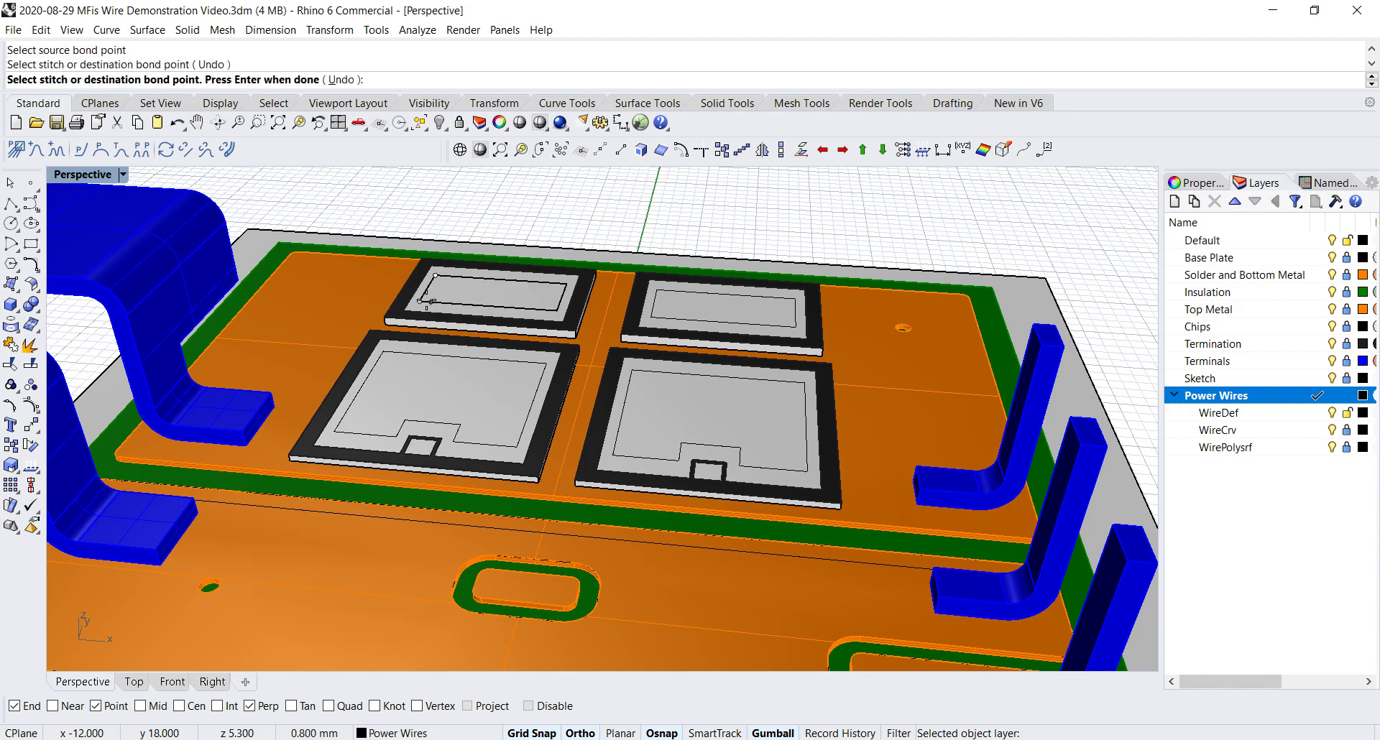
left_click(383, 351)
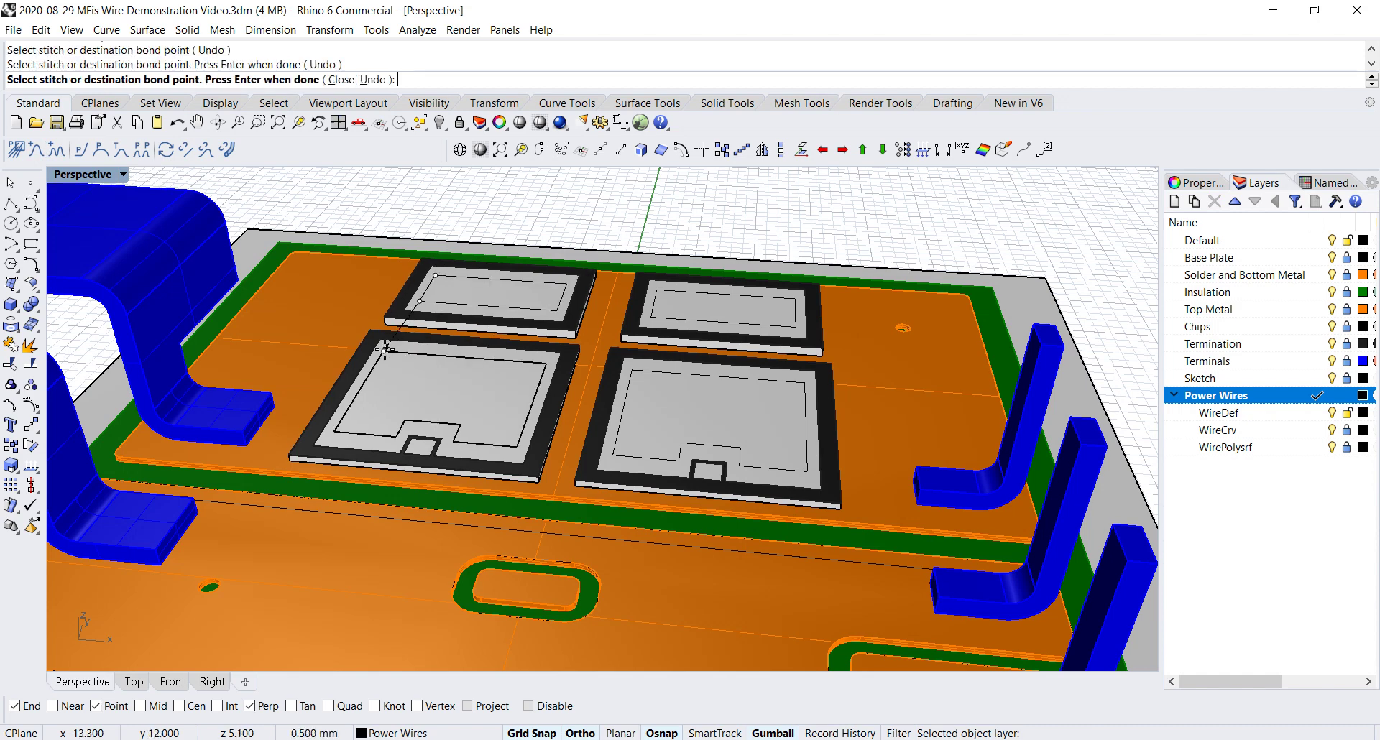
left_click(335, 431)
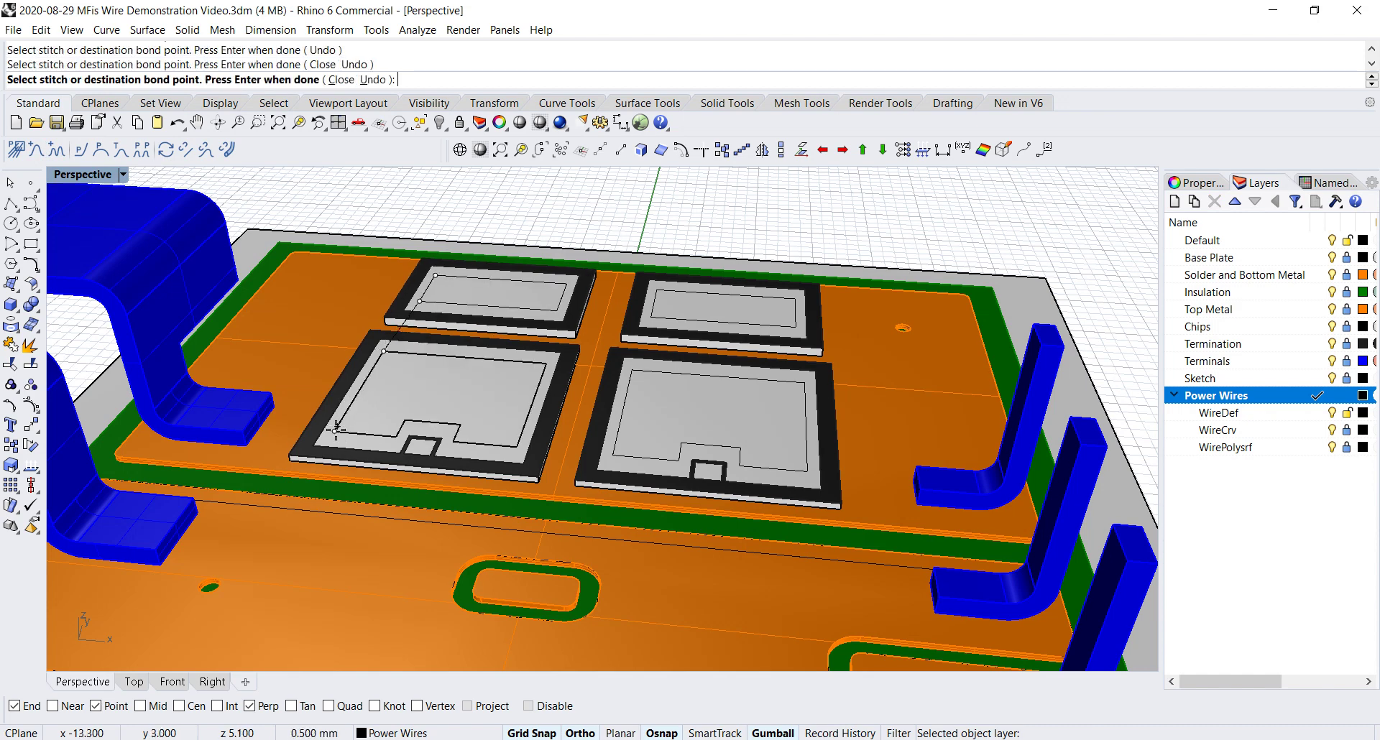
left_click(292, 509)
key("Return")
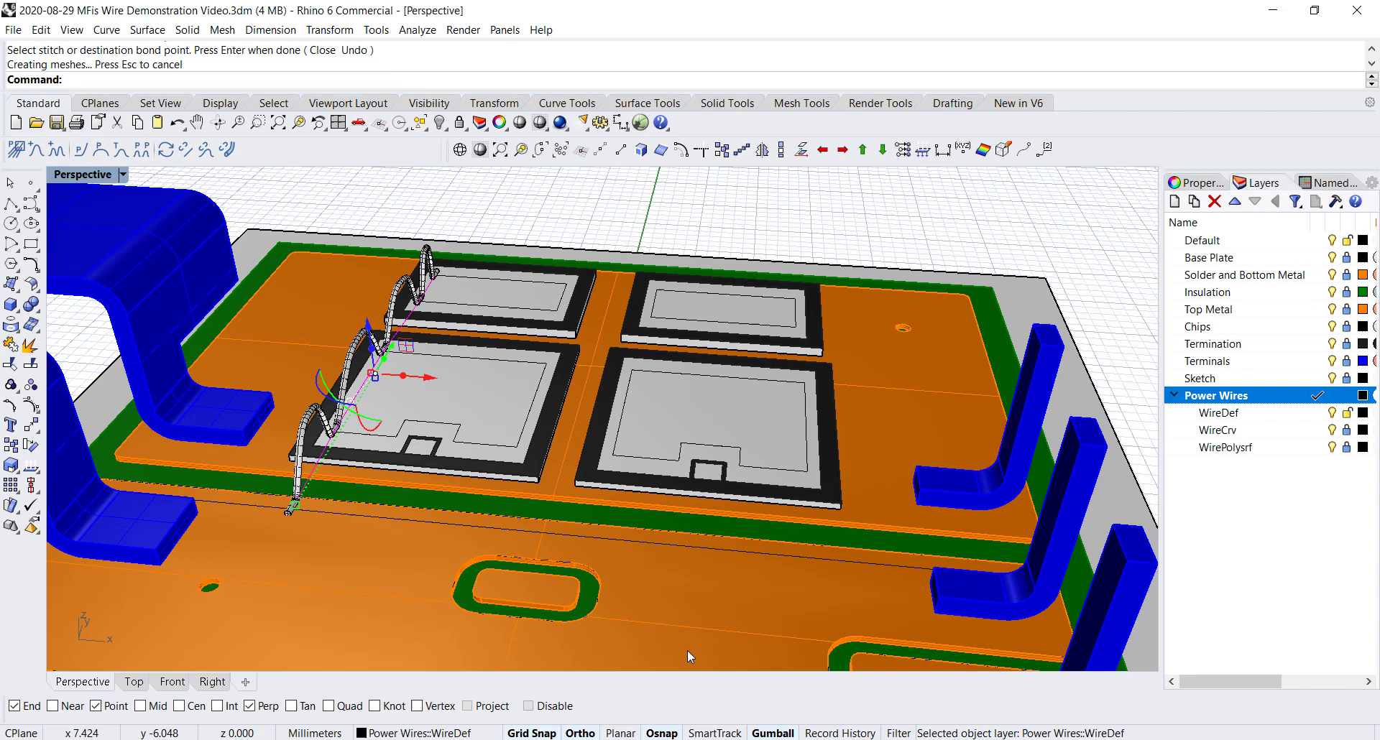
left_click(769, 733)
right_click_drag(335, 302, 335, 343)
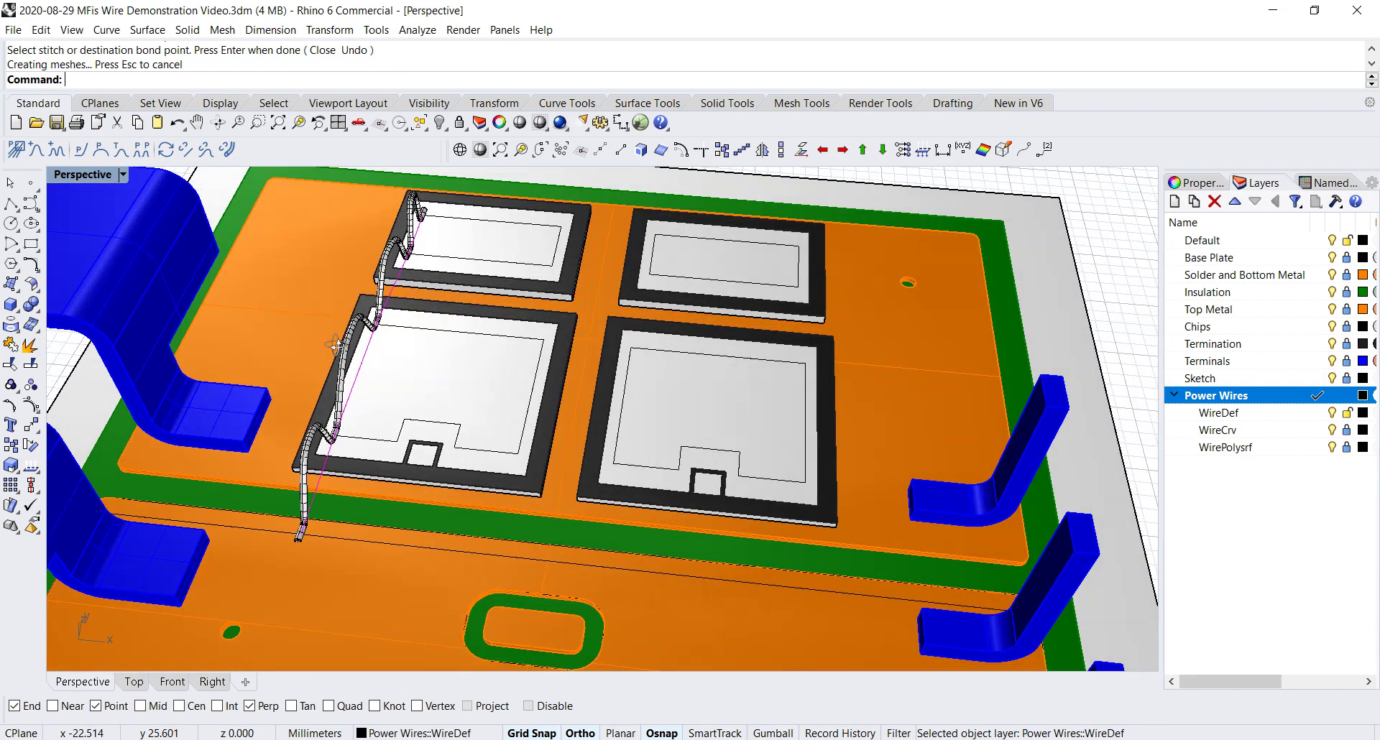
Array the stitch wire linearly into 15 copies spaced 0.9 mm apart
right_click_drag(411, 283, 474, 449, "shift")
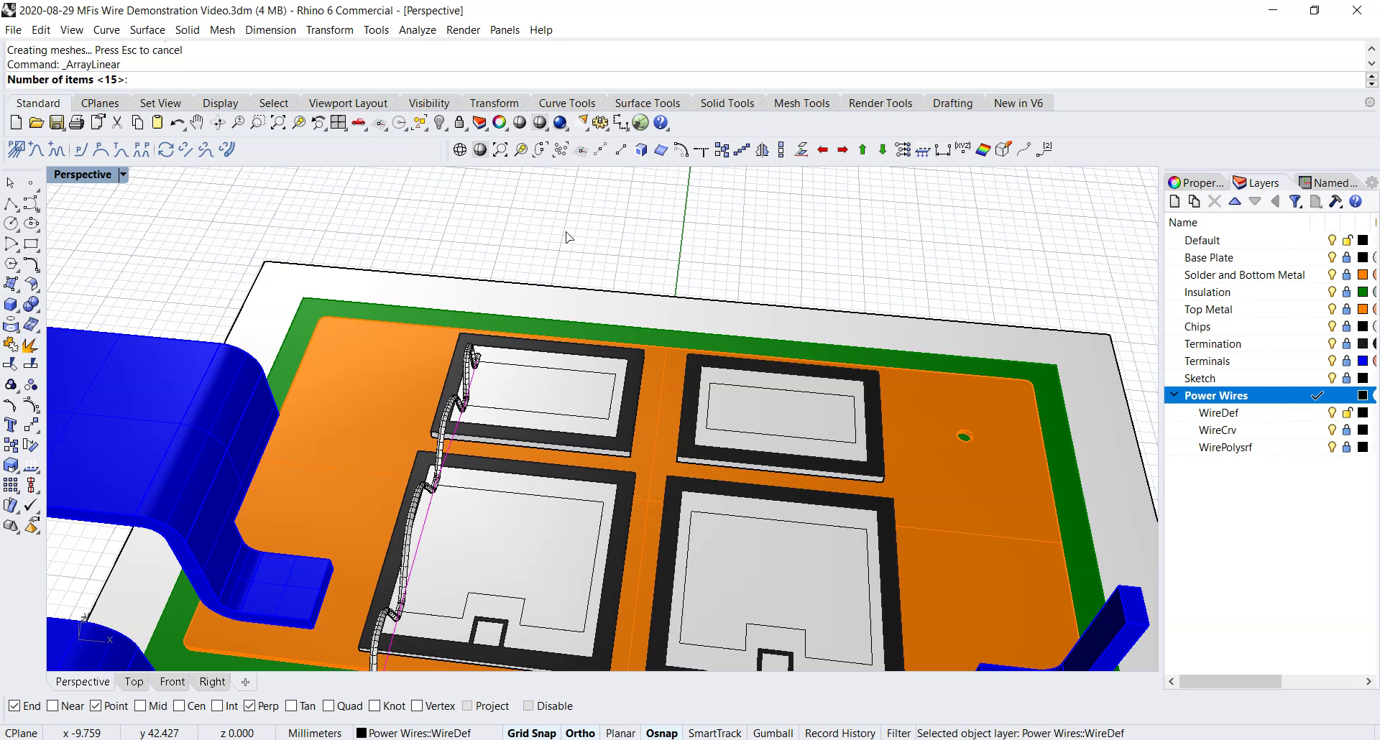
right_click_drag(564, 237, 524, 221)
key("Return")
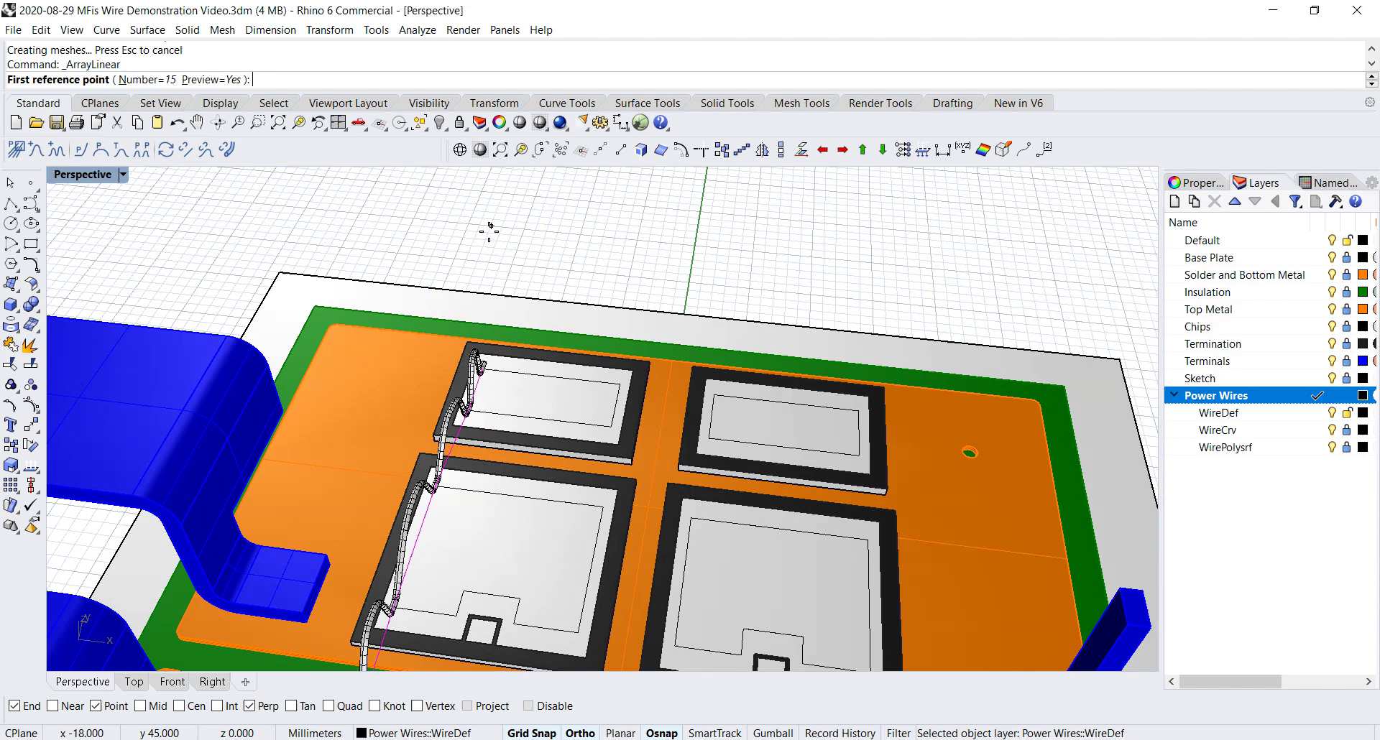
left_click(488, 233)
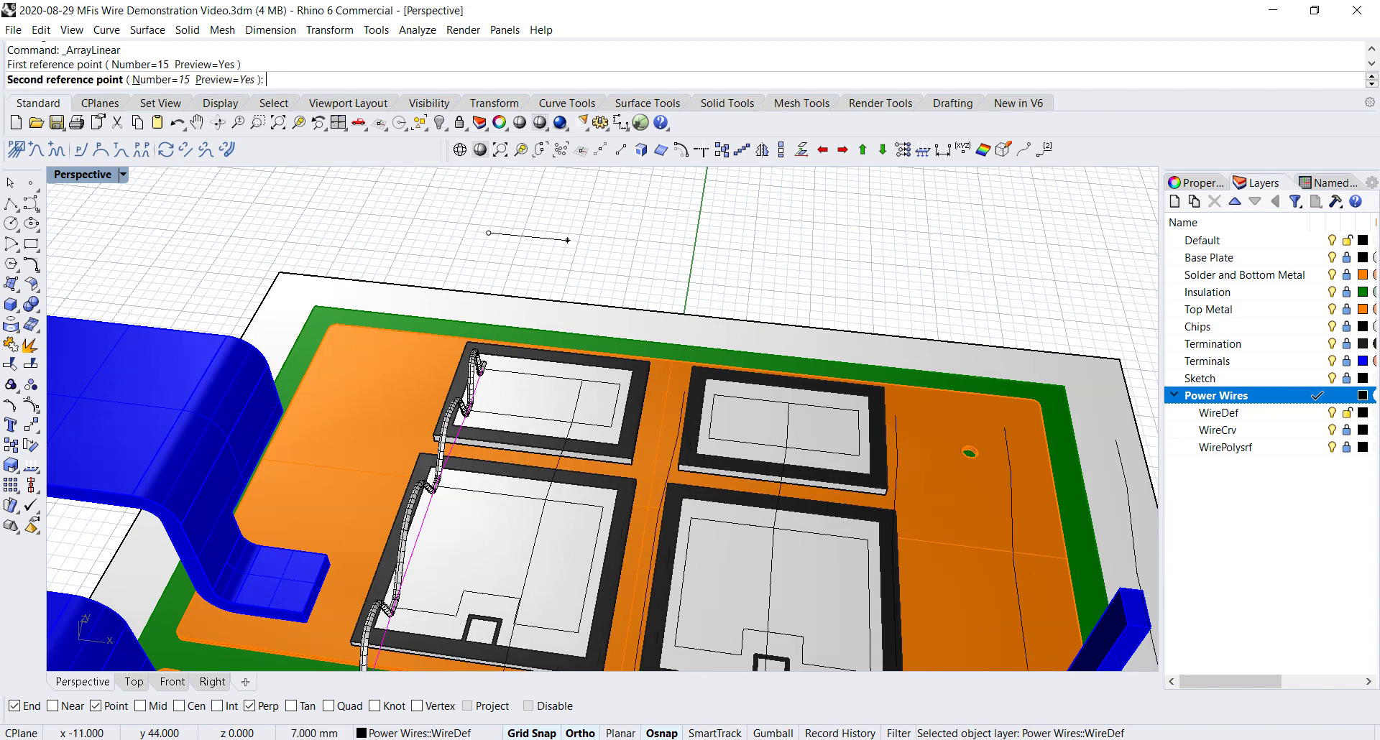
type("0.9")
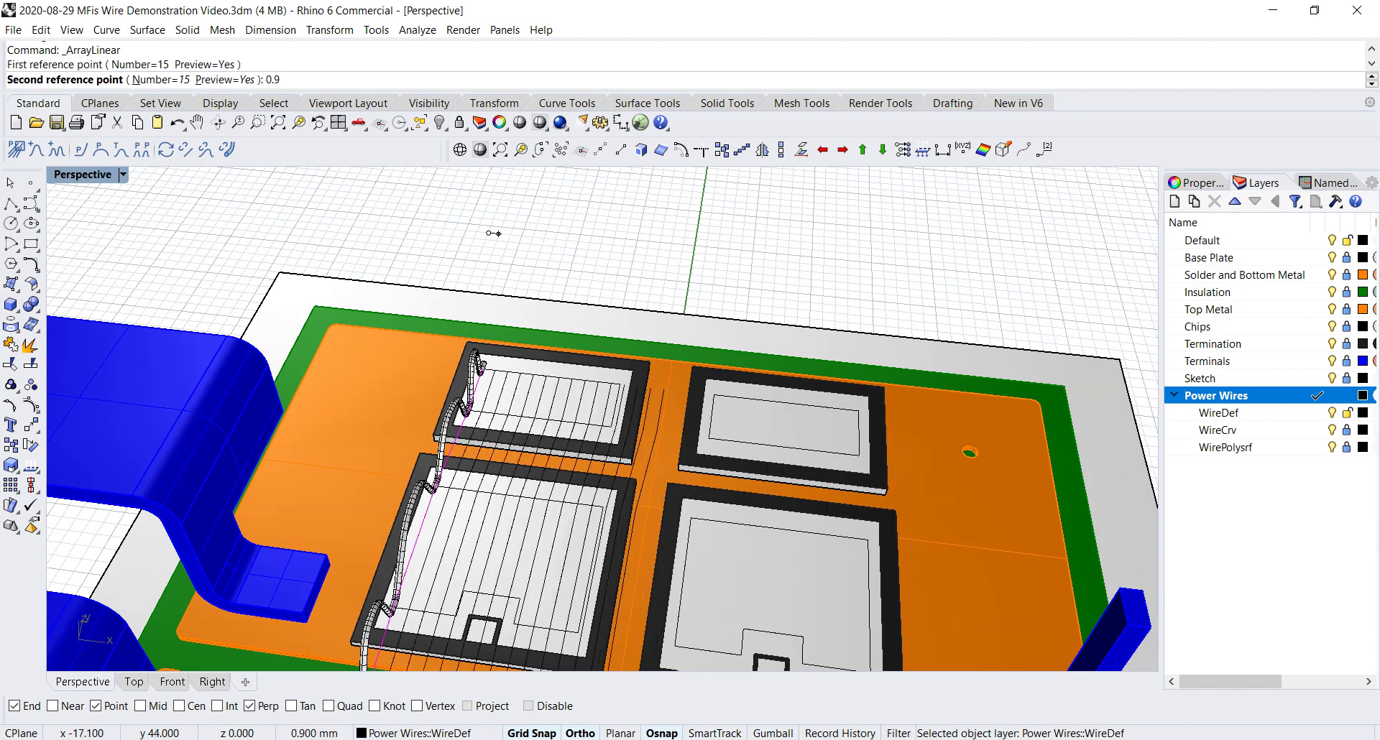
key("Return")
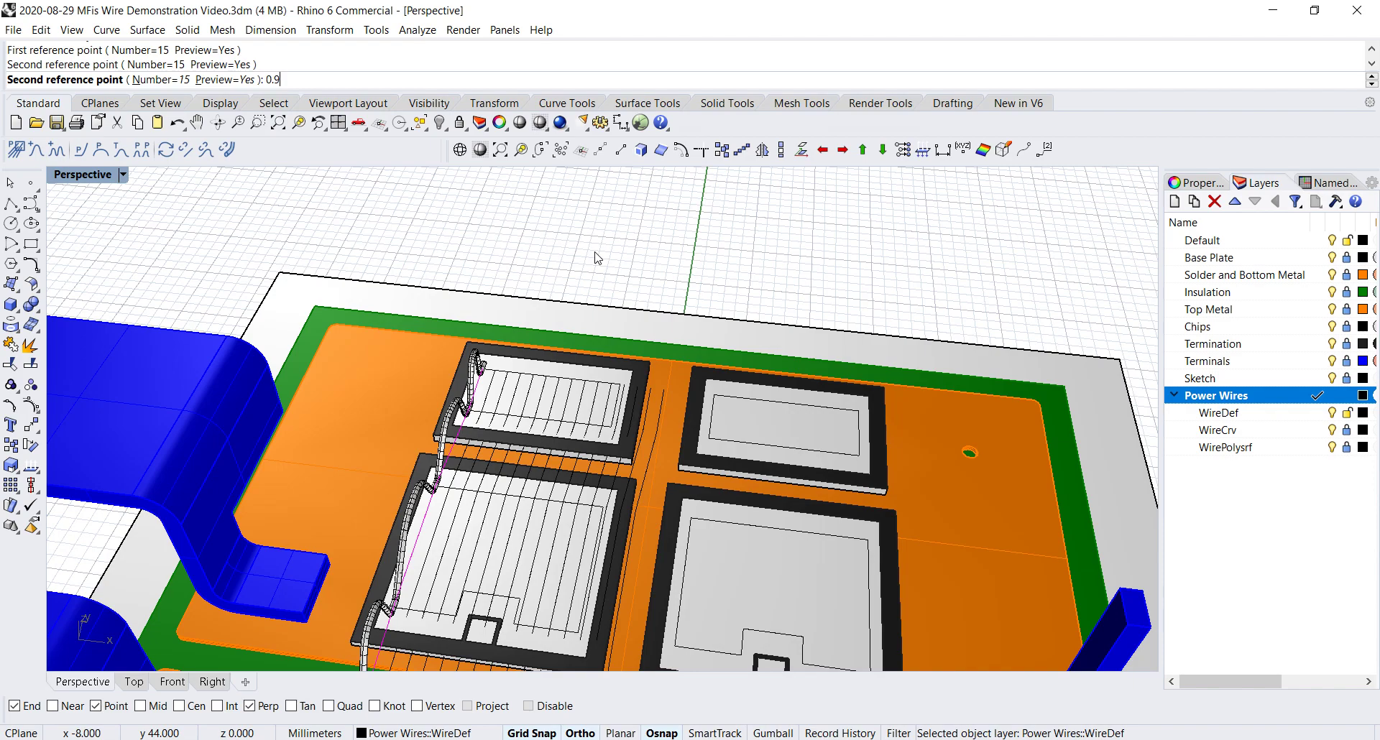
Delete the last four overhanging wires so 11 stitch wires remain
right_click_drag(596, 258, 613, 446)
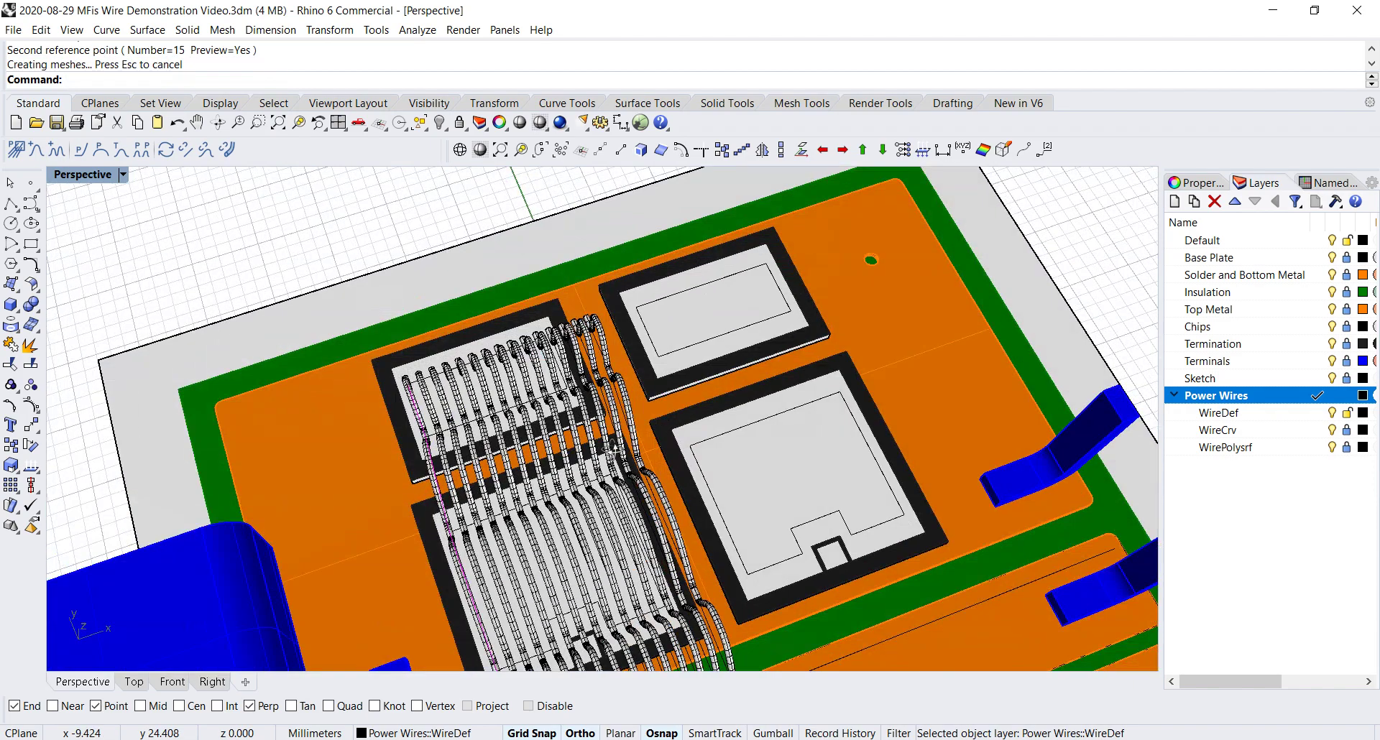
scroll(571, 355, "up", 6)
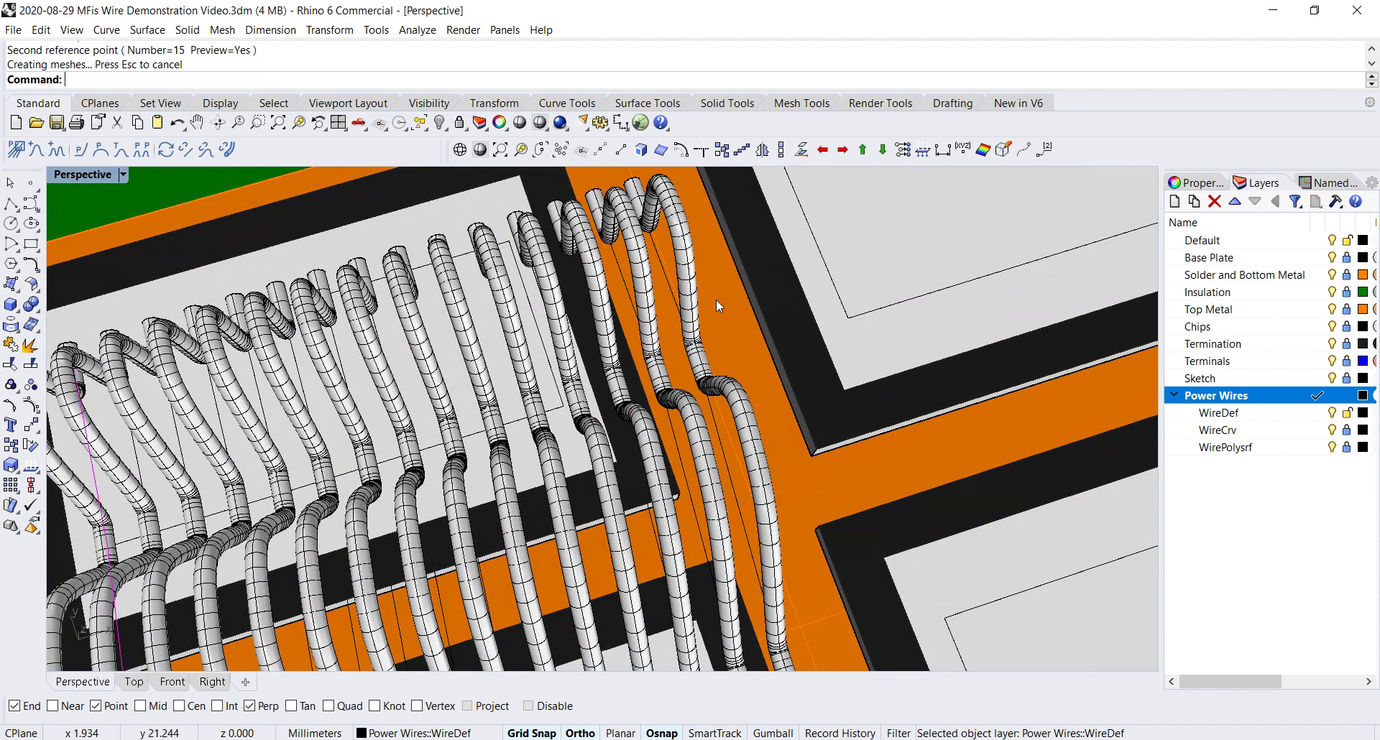
left_click_drag(719, 305, 537, 291)
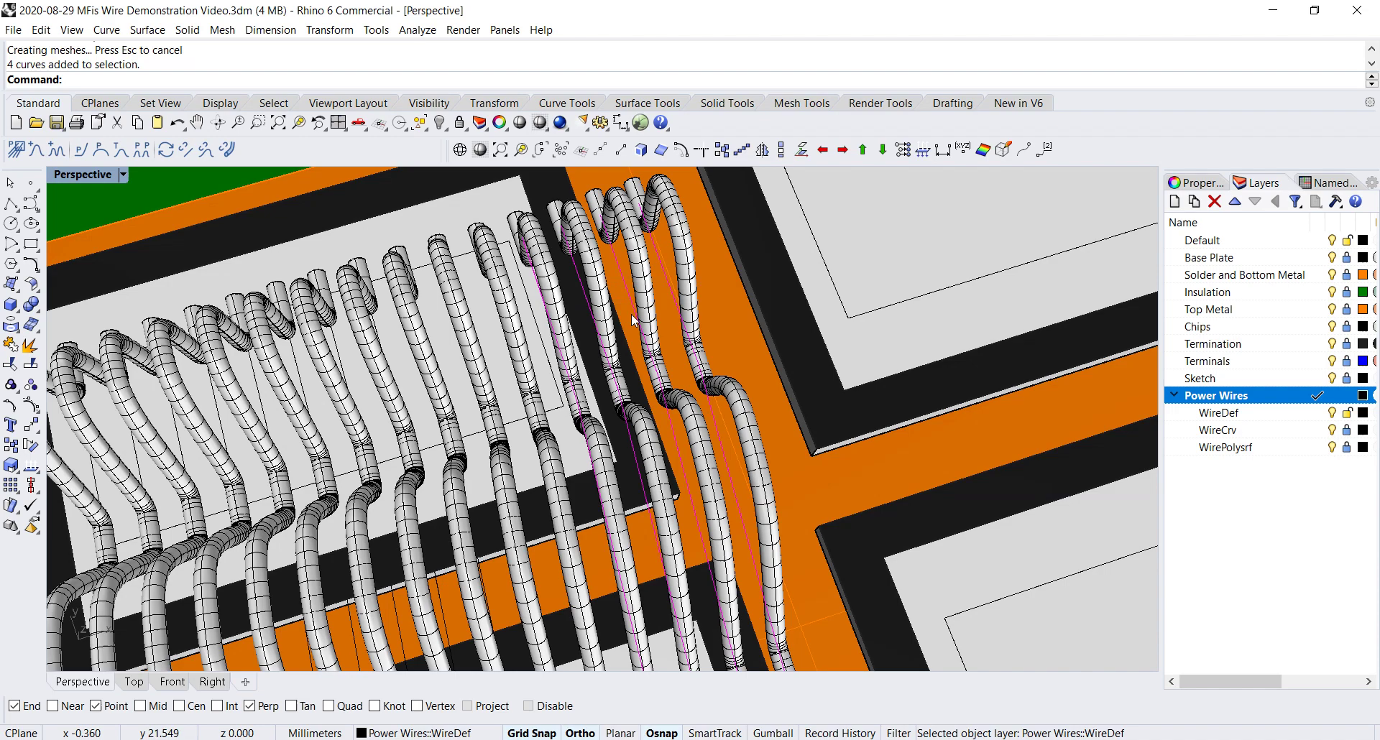
key("Delete")
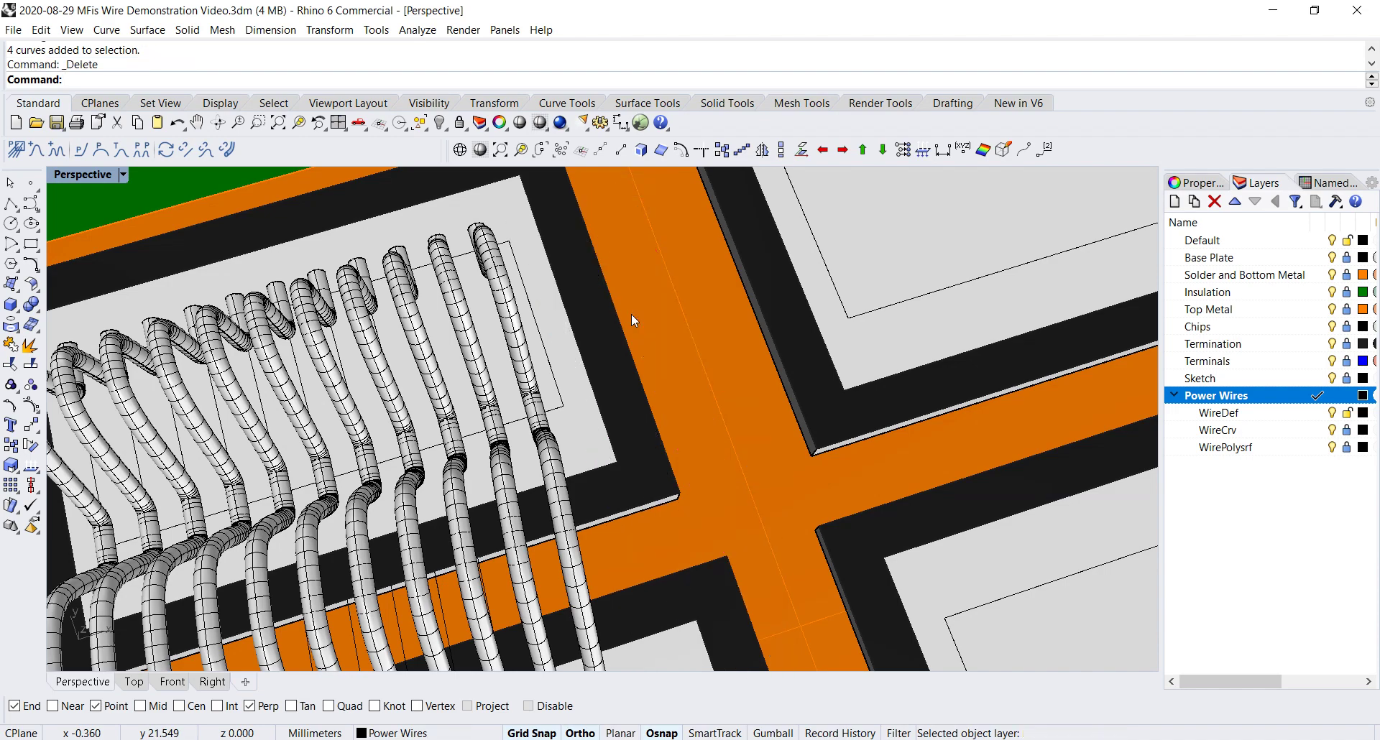
right_click_drag(360, 417, 546, 384, "shift")
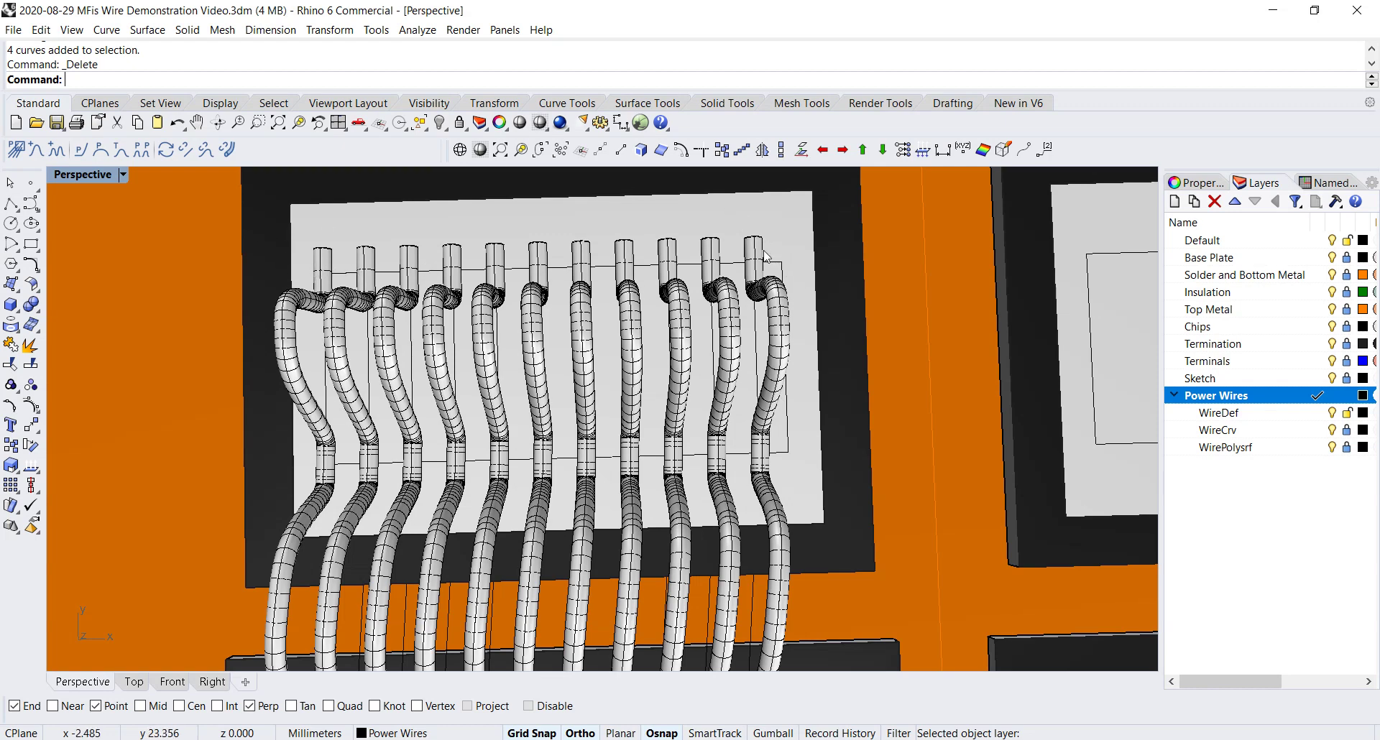
In wireframe, Scale1D the wires' 22 top bond points outward to widen the row
left_click(459, 150)
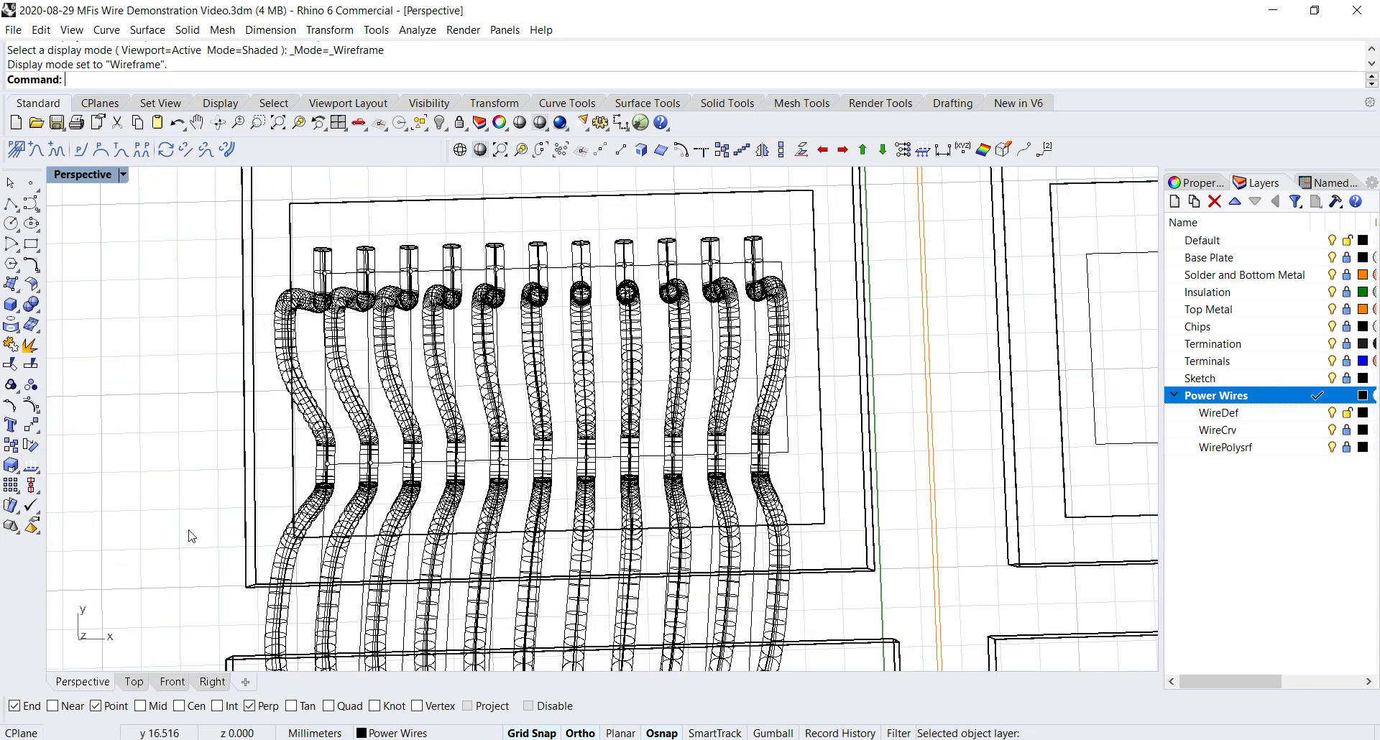
left_click_drag(189, 530, 762, 237)
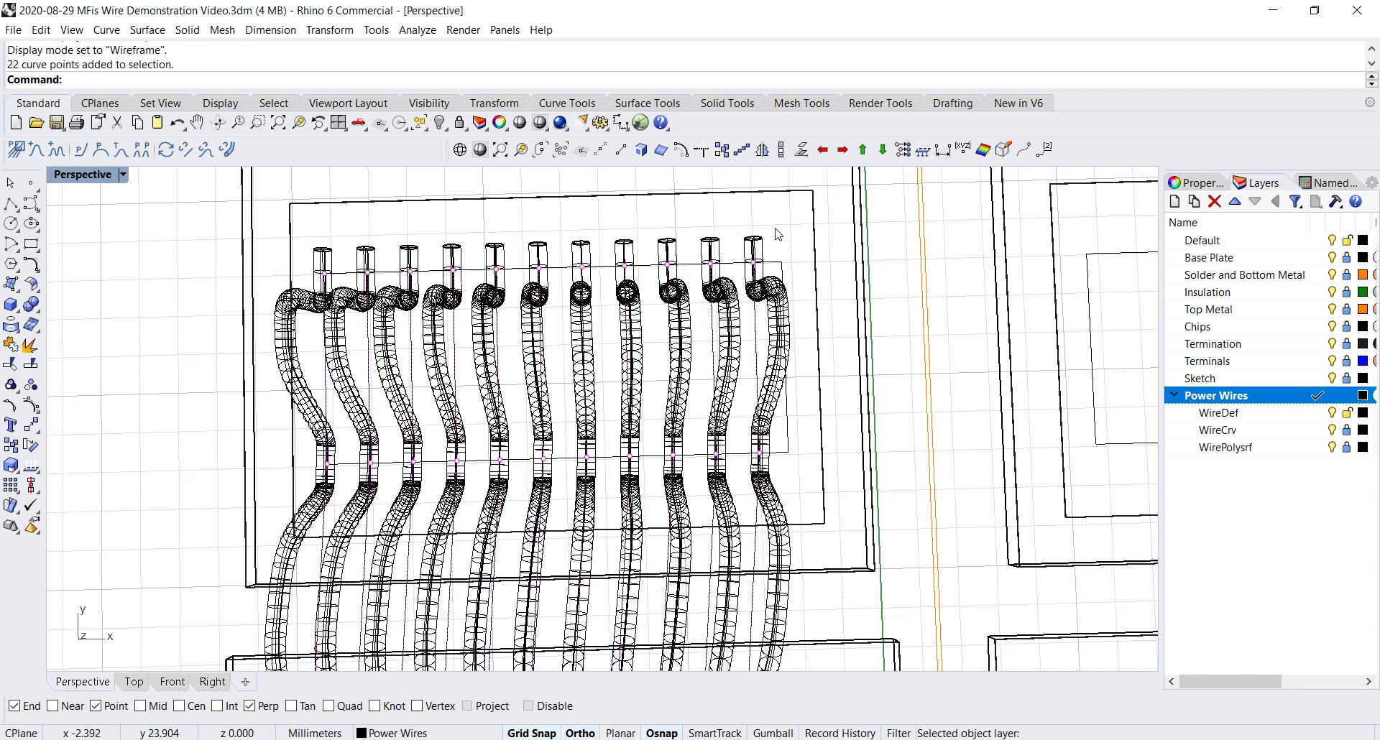
left_click(781, 151)
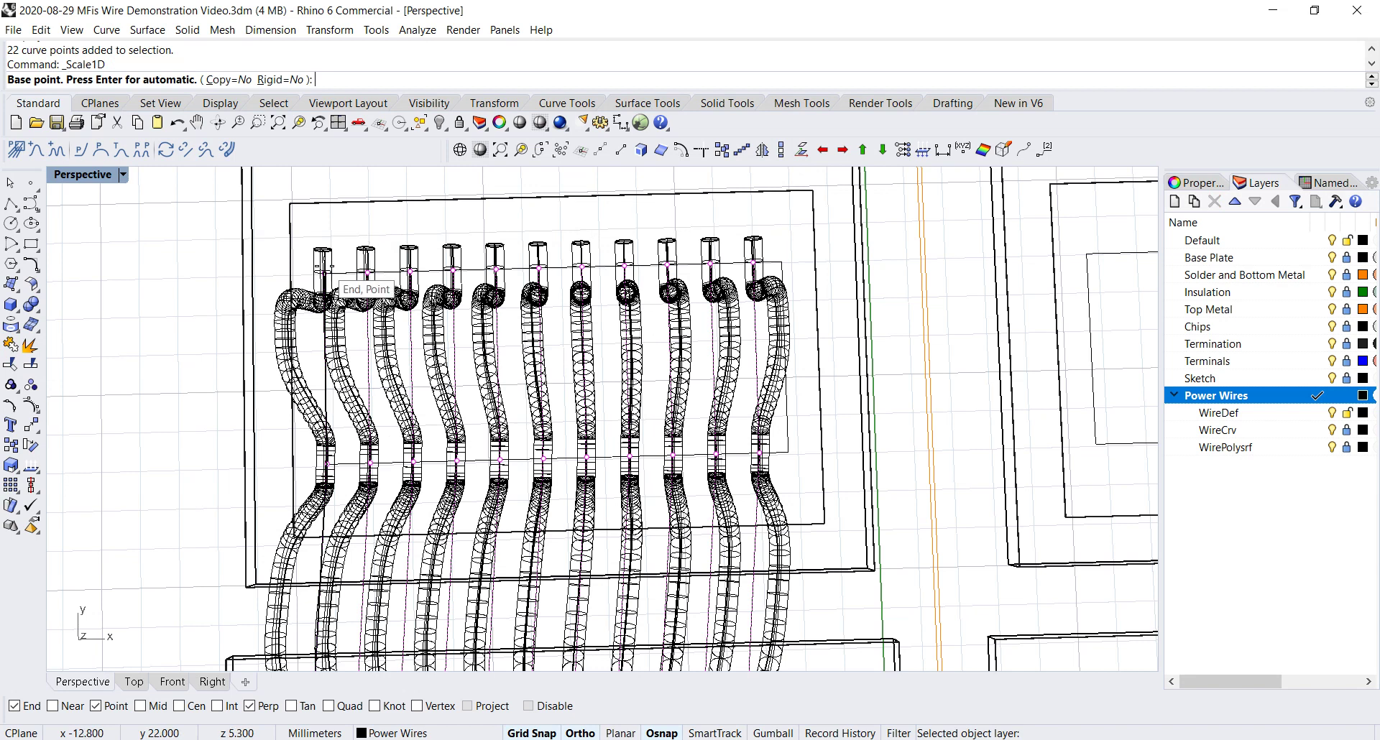
left_click(321, 269)
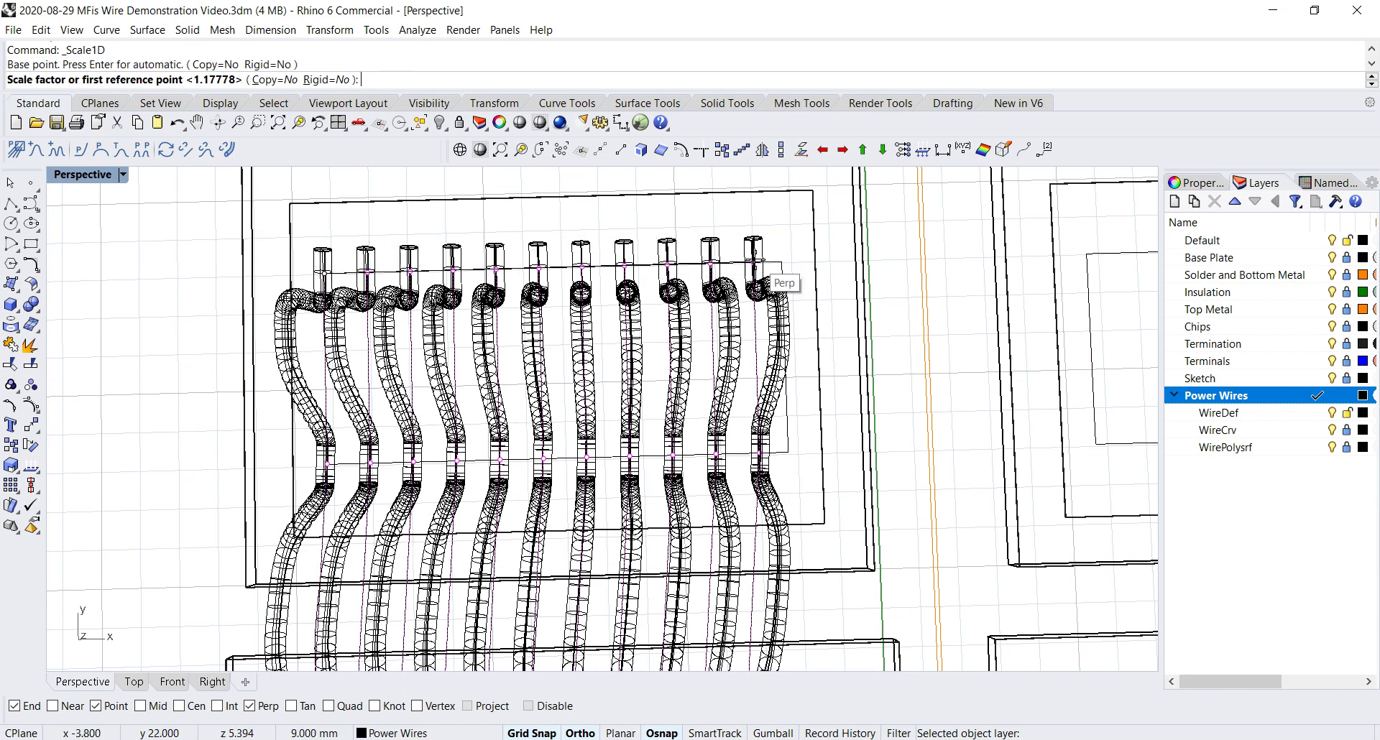
left_click(767, 261)
left_click(781, 266)
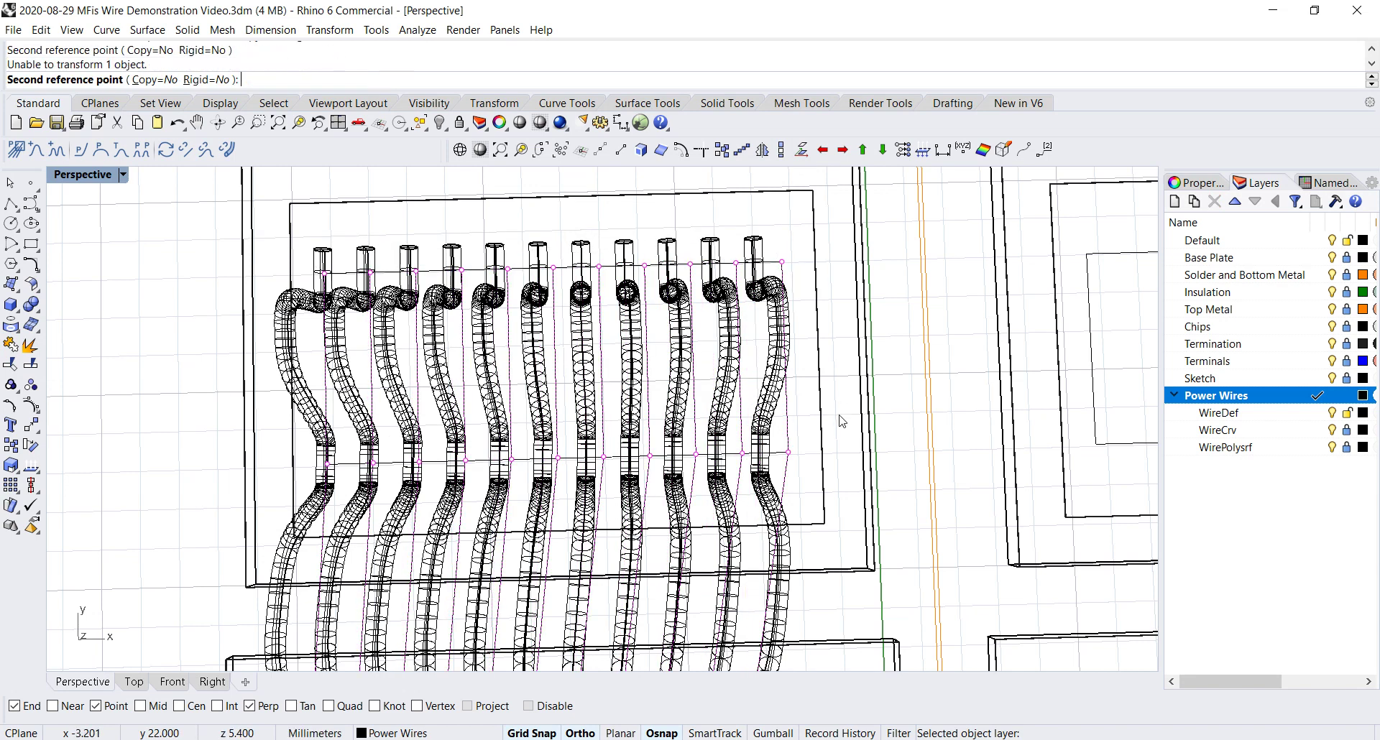
key("Escape")
scroll(840, 420, "down", 6)
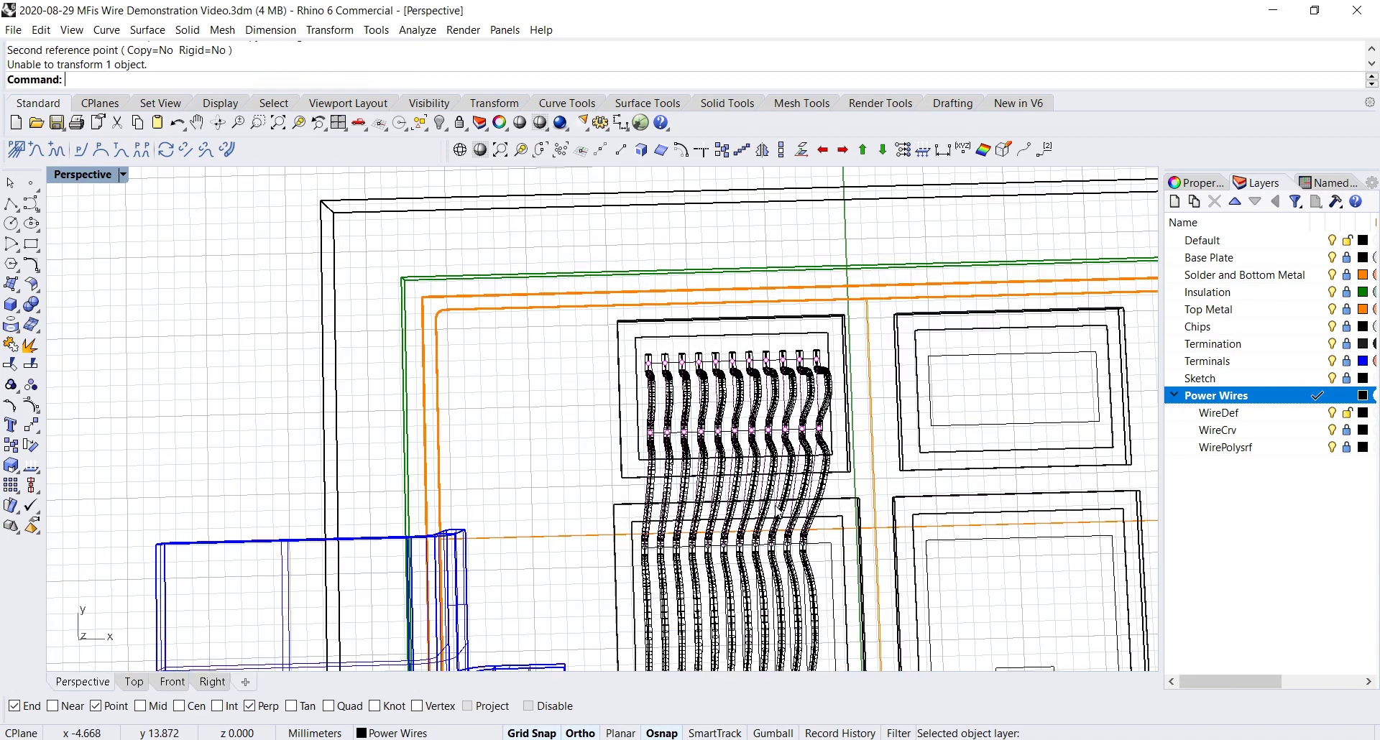
Scale1D the points along the wires' middle bends to widen their spacing
right_click_drag(774, 560, 673, 301, "shift")
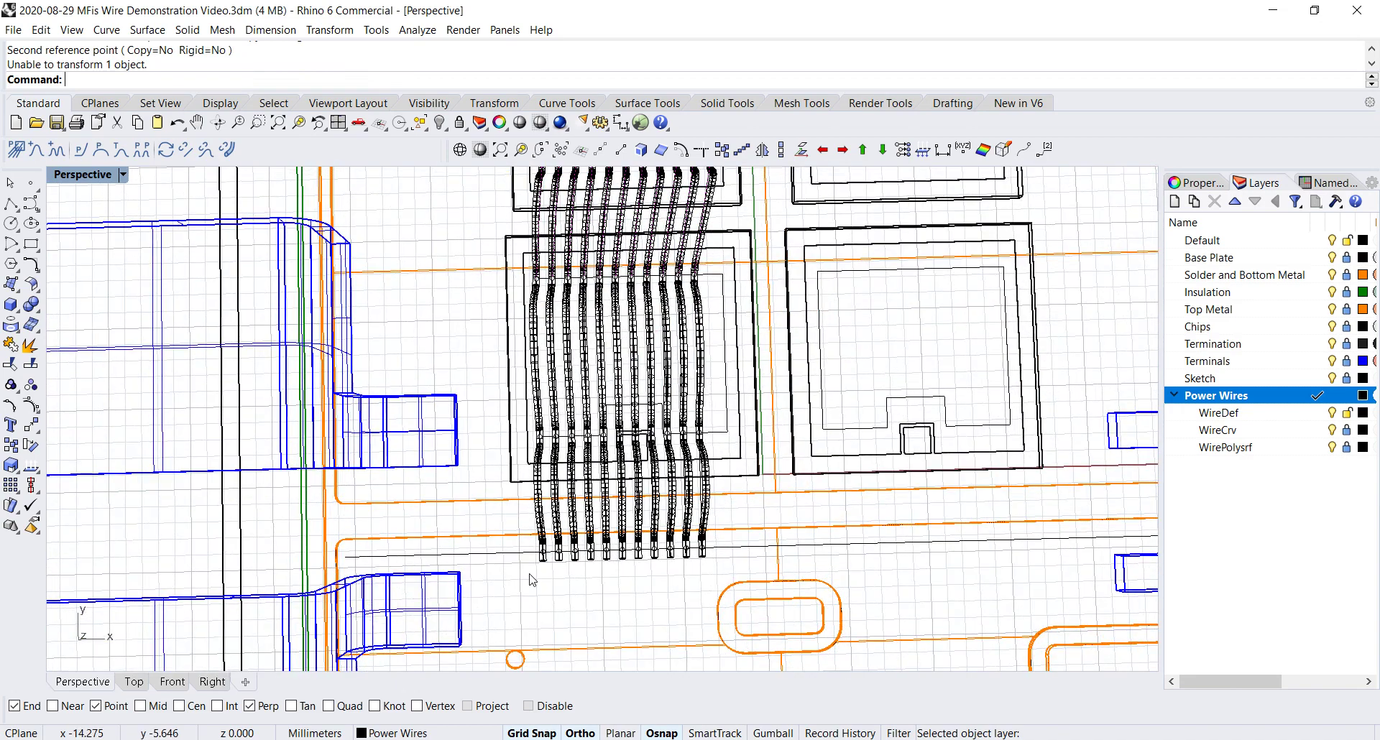
left_click_drag(516, 576, 731, 253)
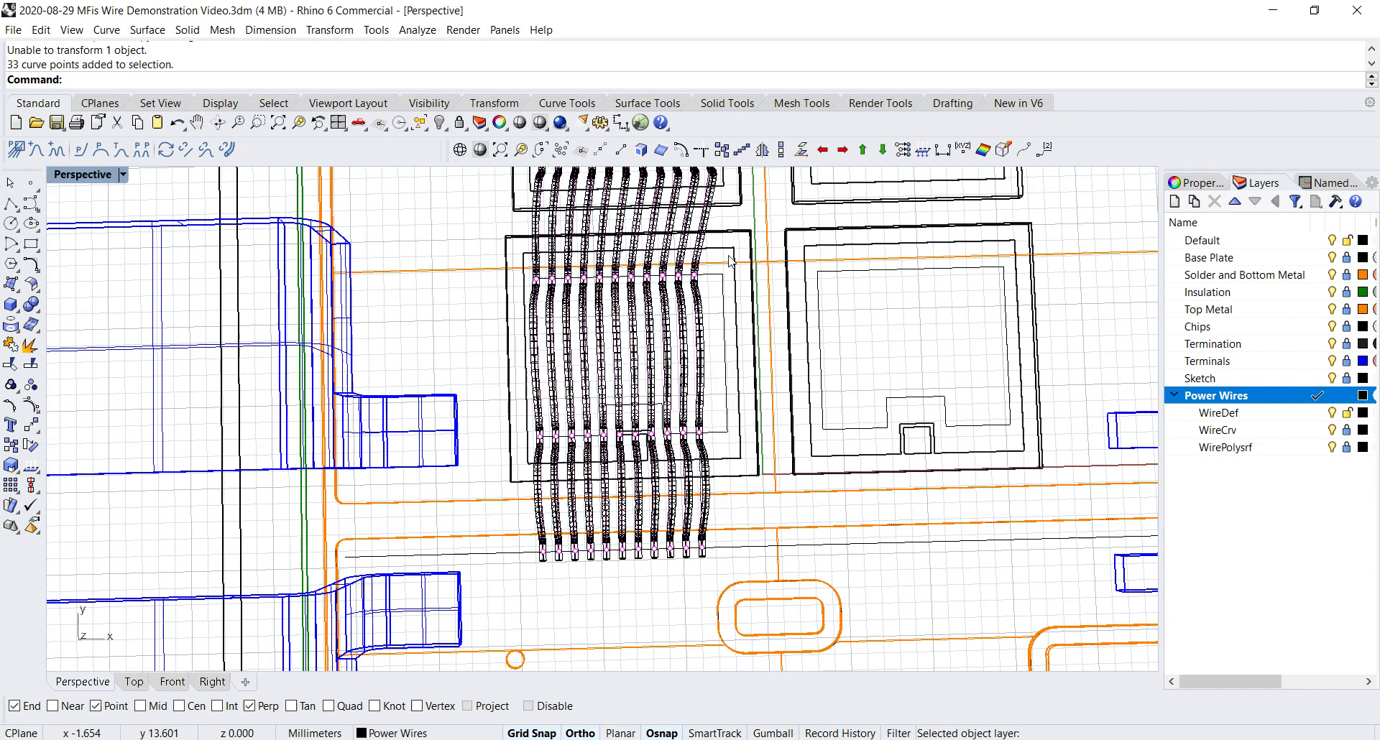
scroll(564, 281, "up", 3)
key("Return")
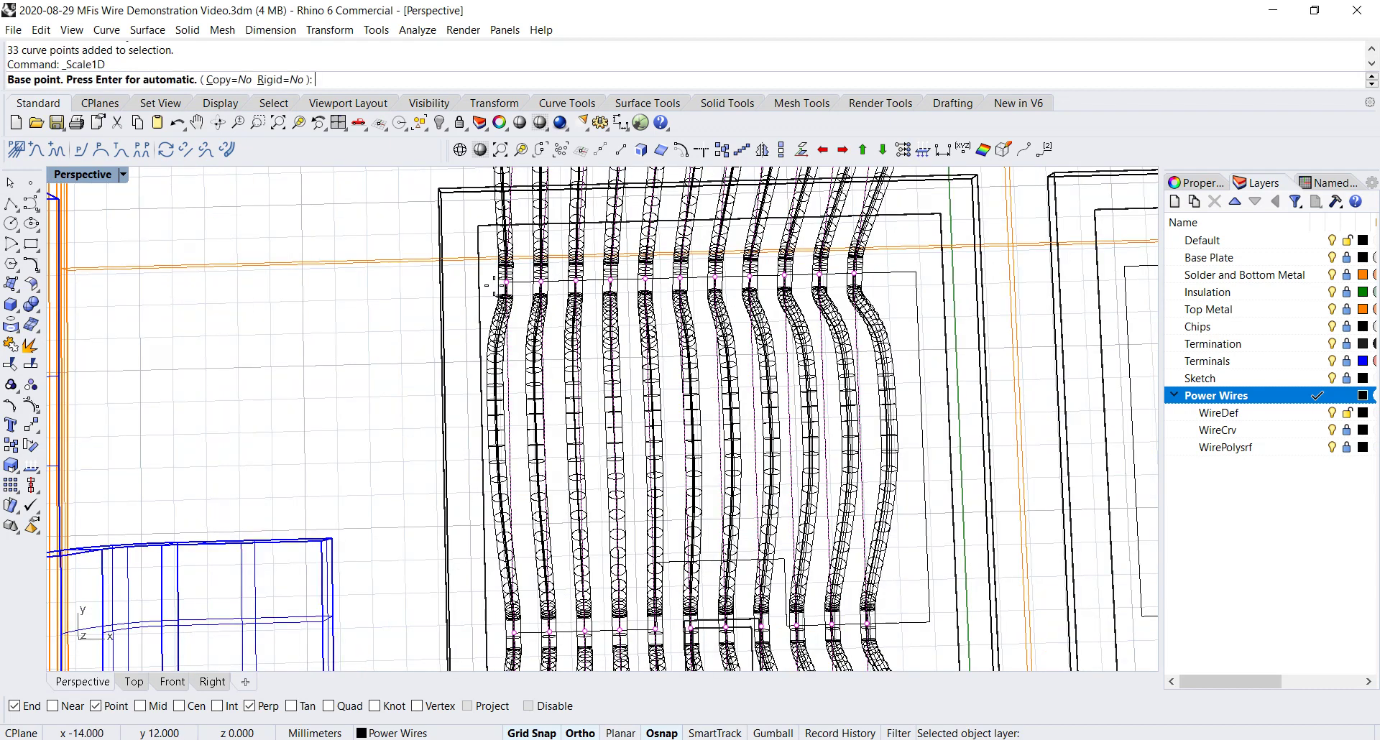
left_click(506, 285)
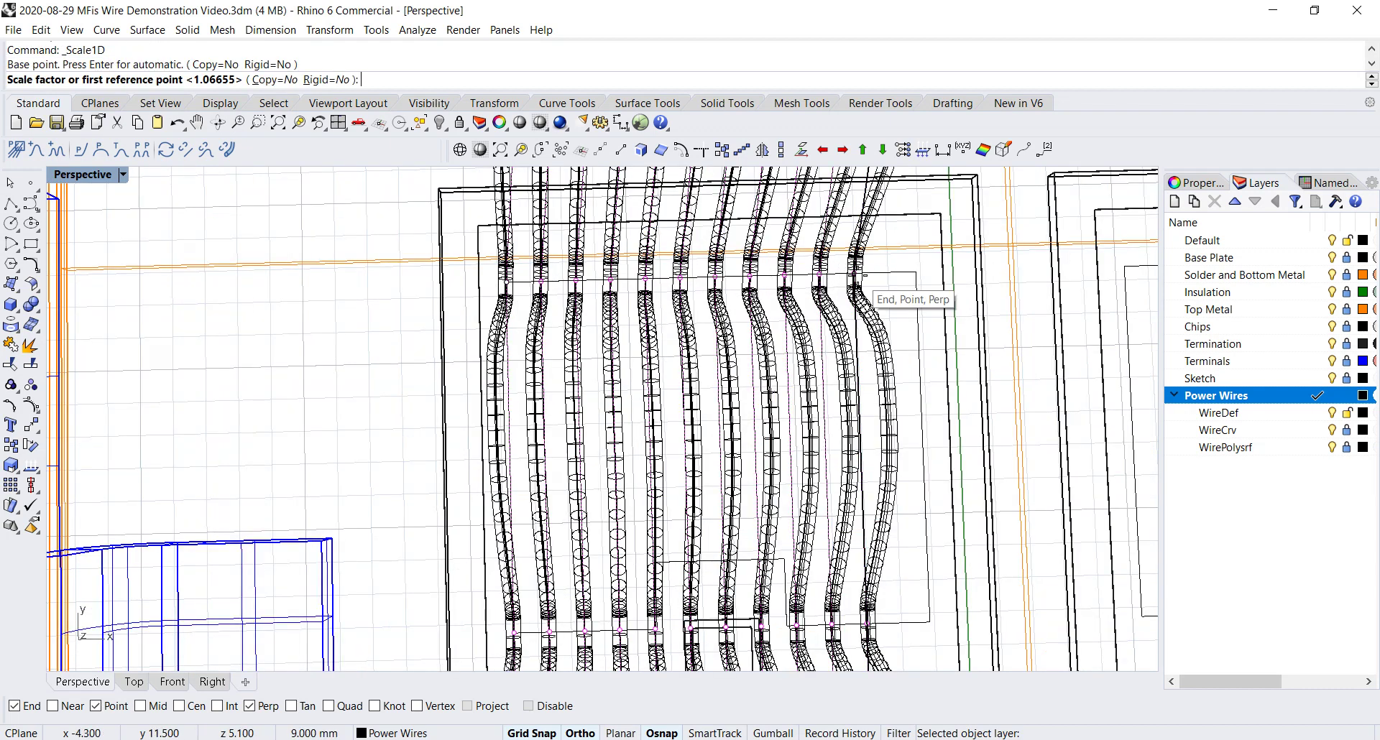
left_click(881, 277)
left_click(915, 280)
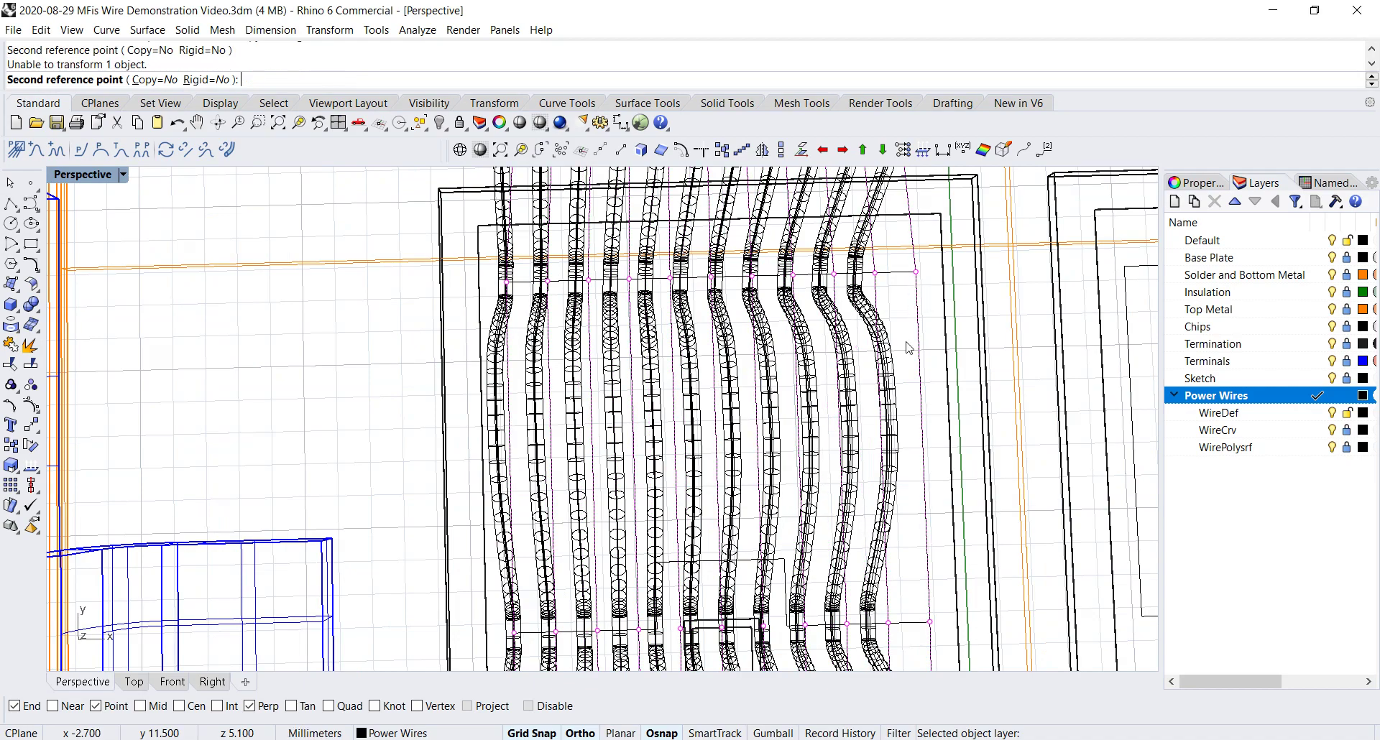
key("Escape")
scroll(890, 424, "down", 5)
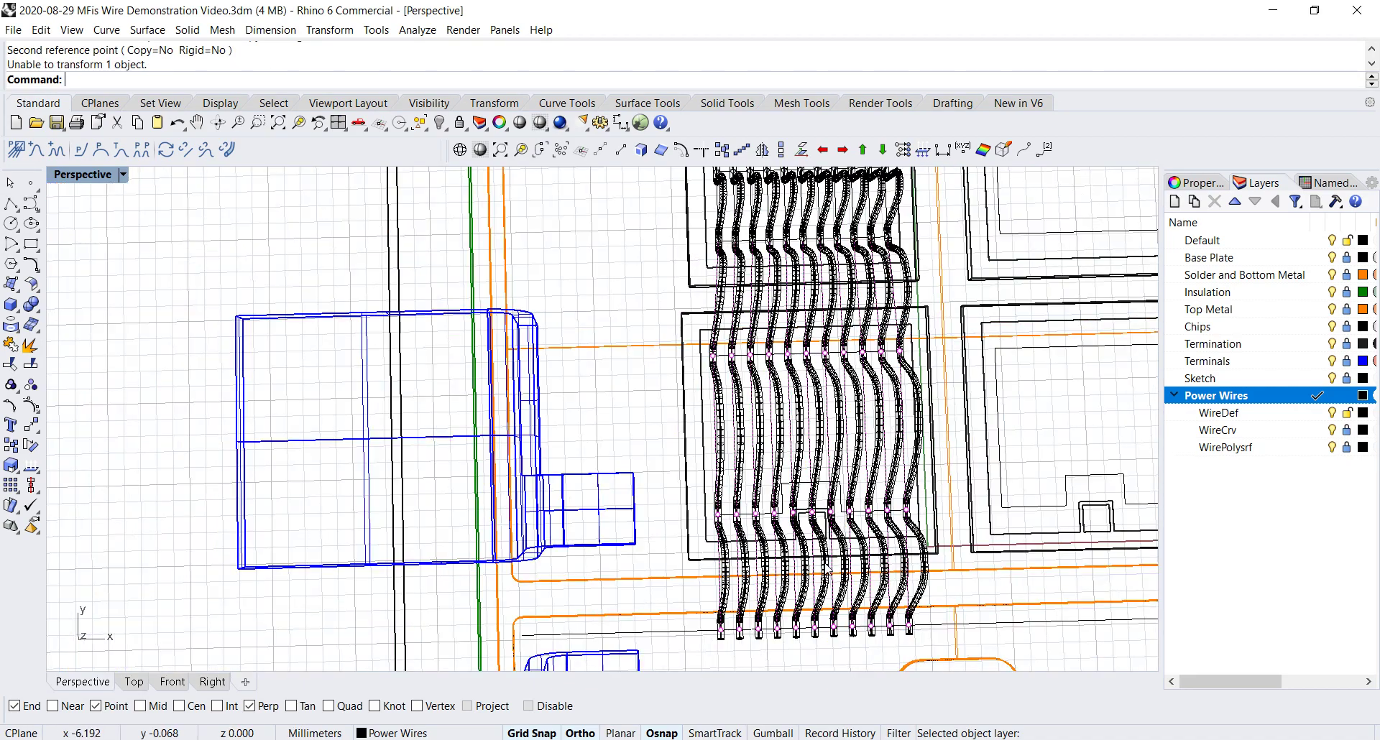
Move the three centre wires' points 1.7 to route around the central chip
right_click_drag(804, 559, 658, 439, "shift")
scroll(656, 439, "up", 5)
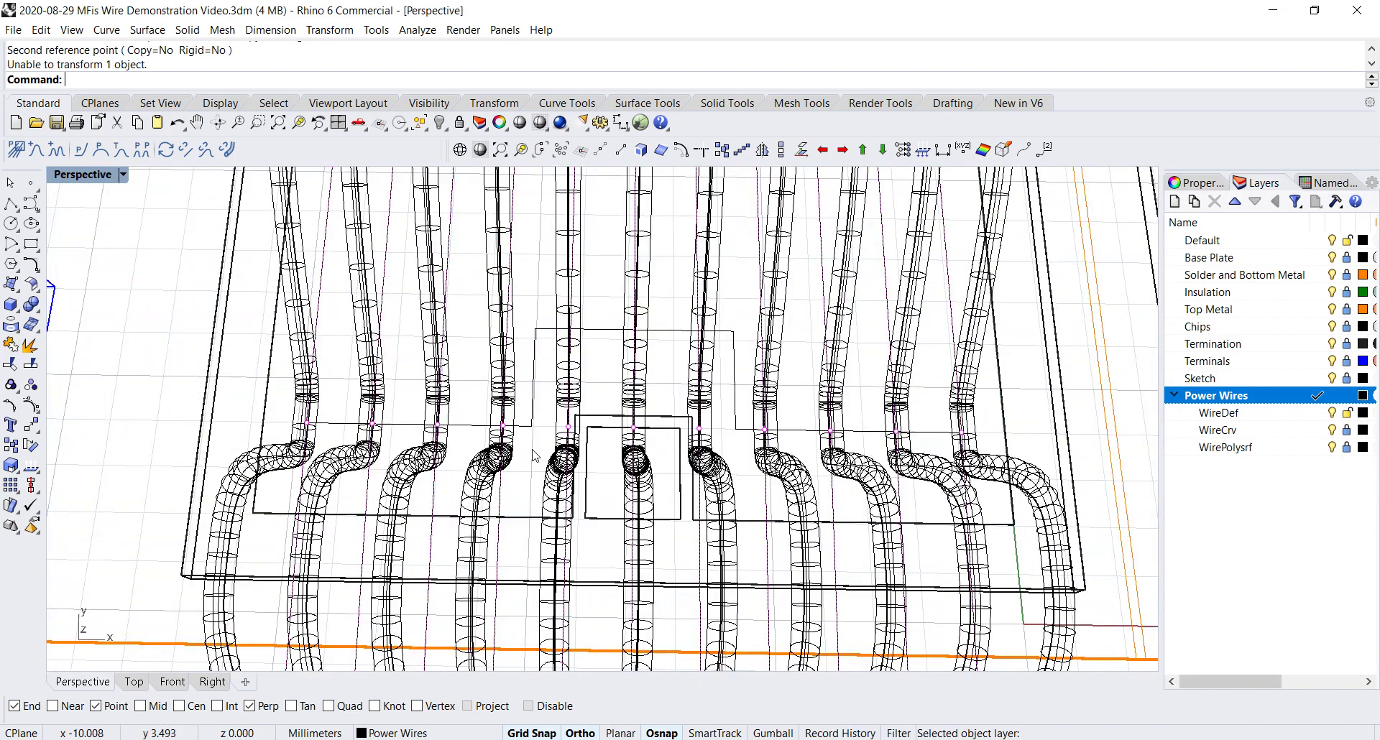
left_click_drag(536, 452, 716, 404)
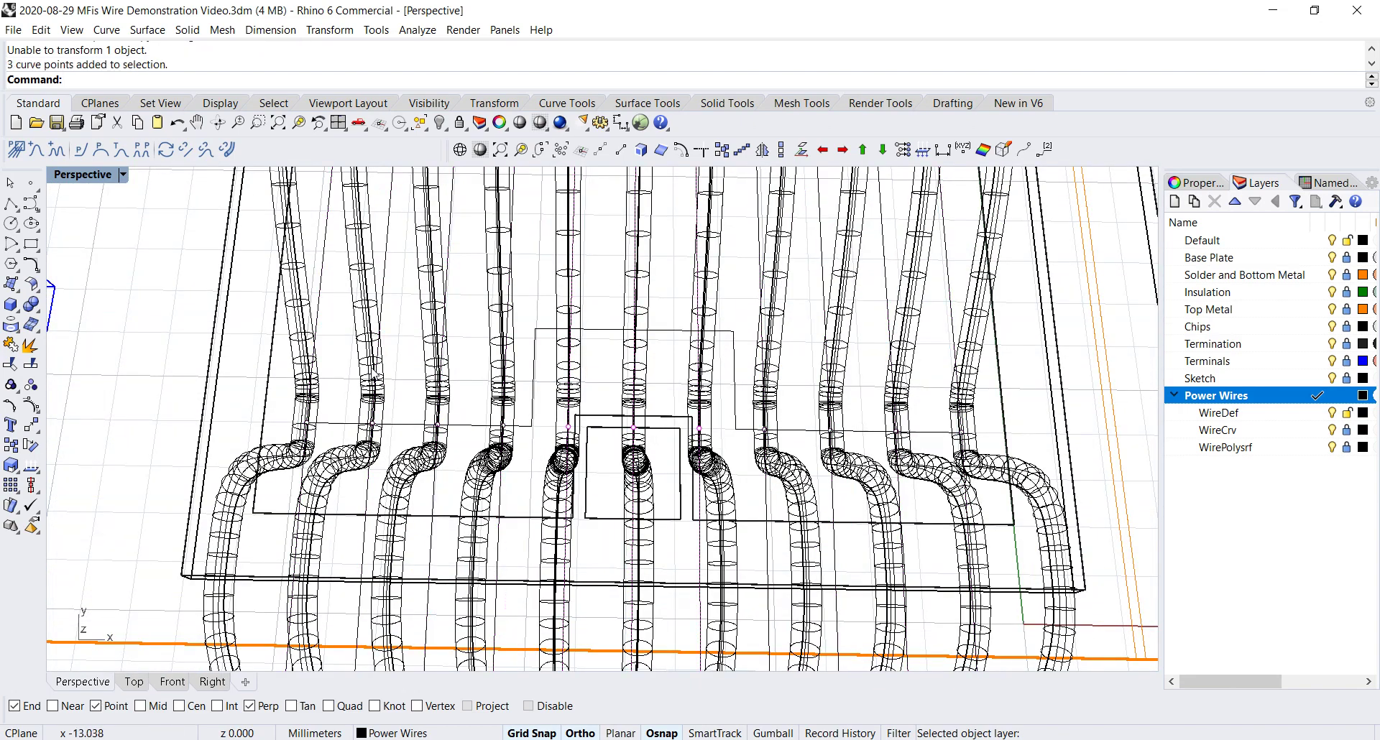
left_click(31, 424)
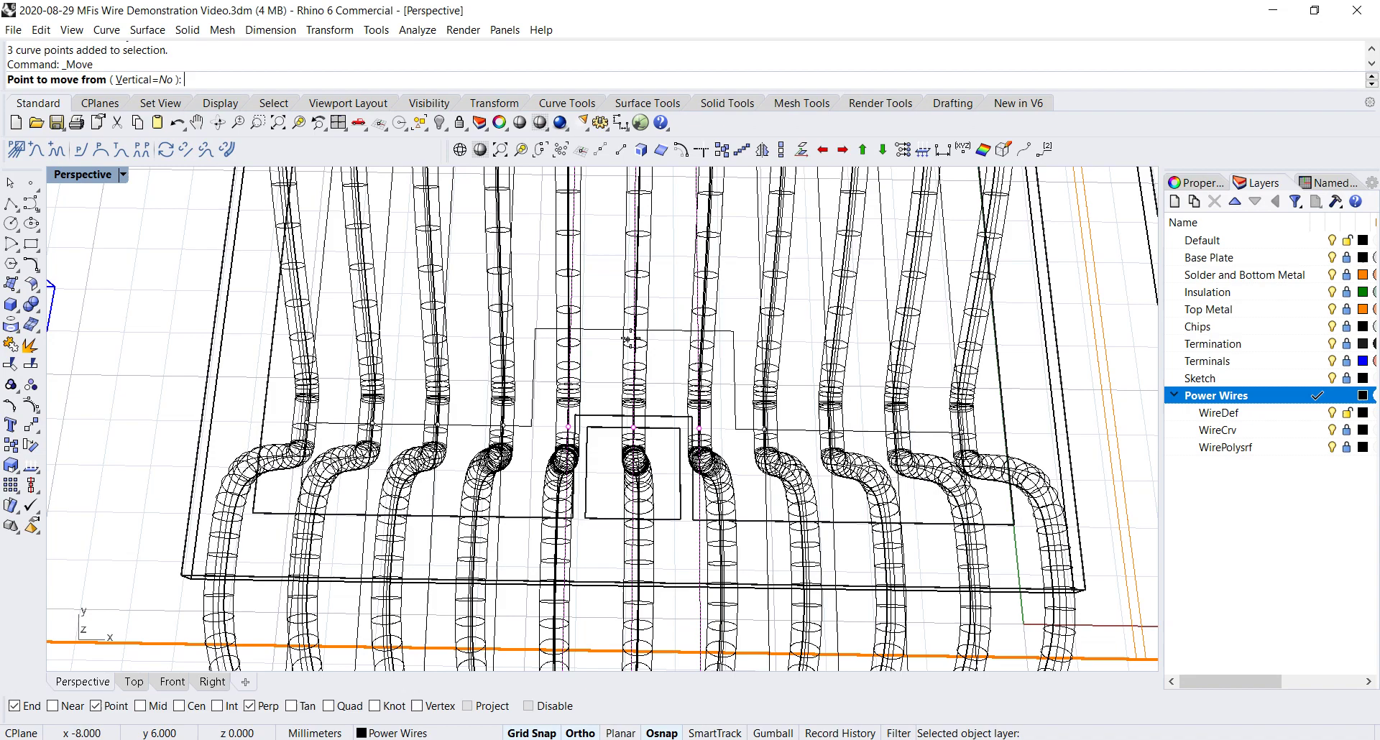
left_click(632, 427)
right_click_drag(631, 427, 596, 301)
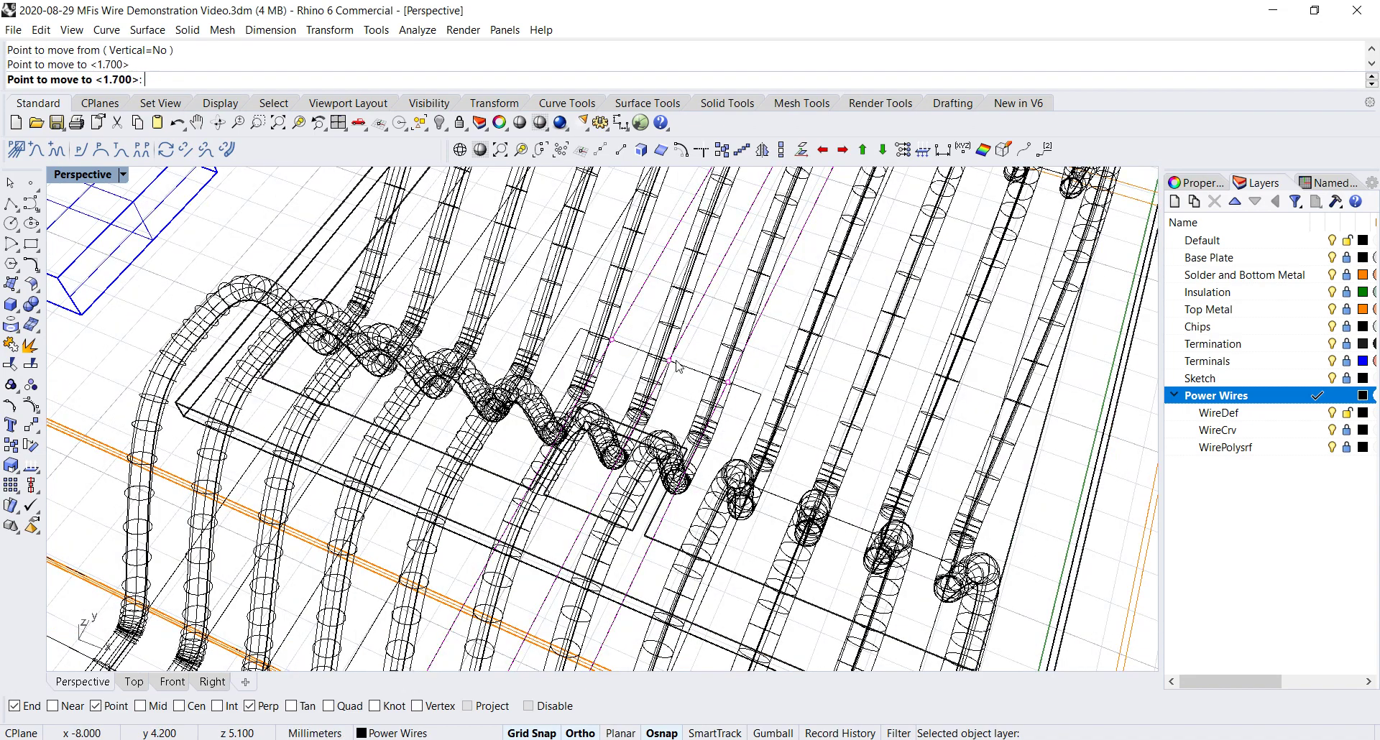
left_click(728, 407)
right_click_drag(623, 424, 579, 472)
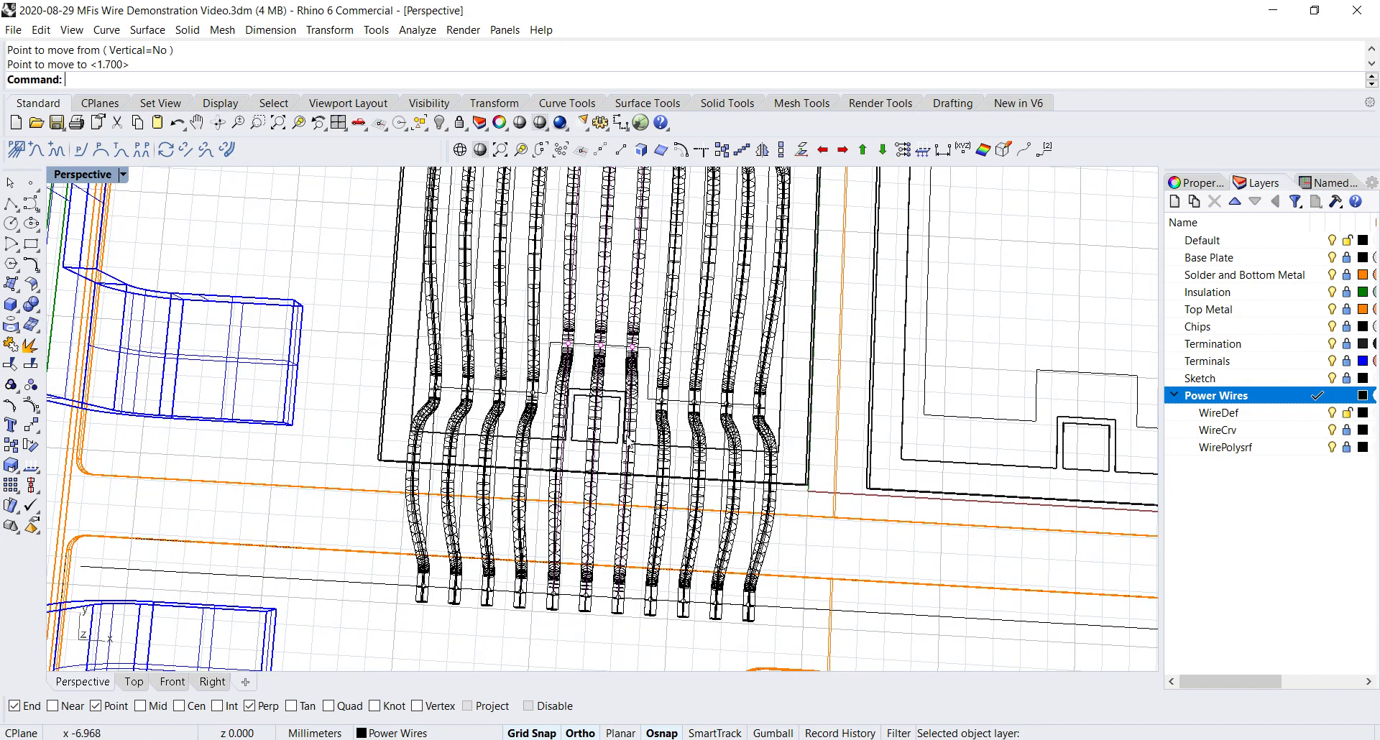
left_click_drag(372, 628, 607, 567)
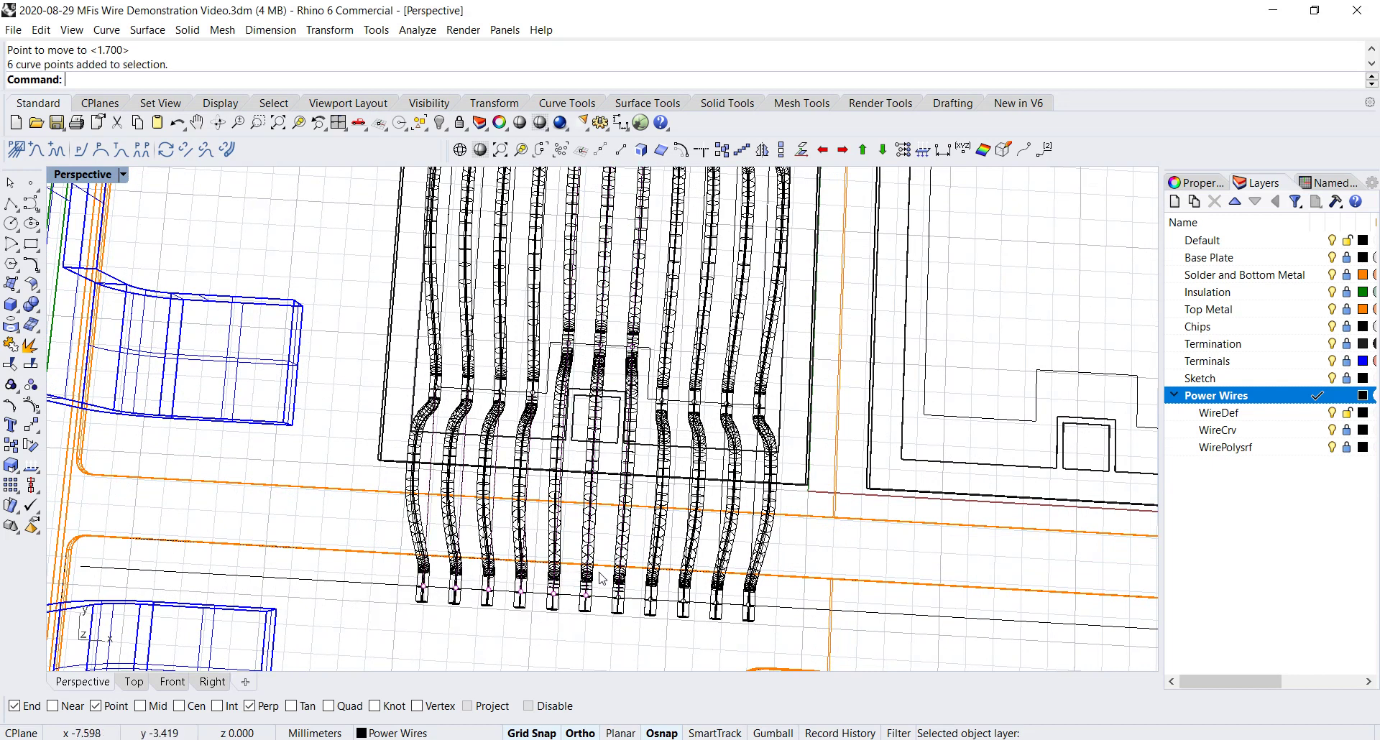
With Gumball on, shift the left wires' lower end points -2 along X
left_click(763, 733)
scroll(550, 638, "up", 4)
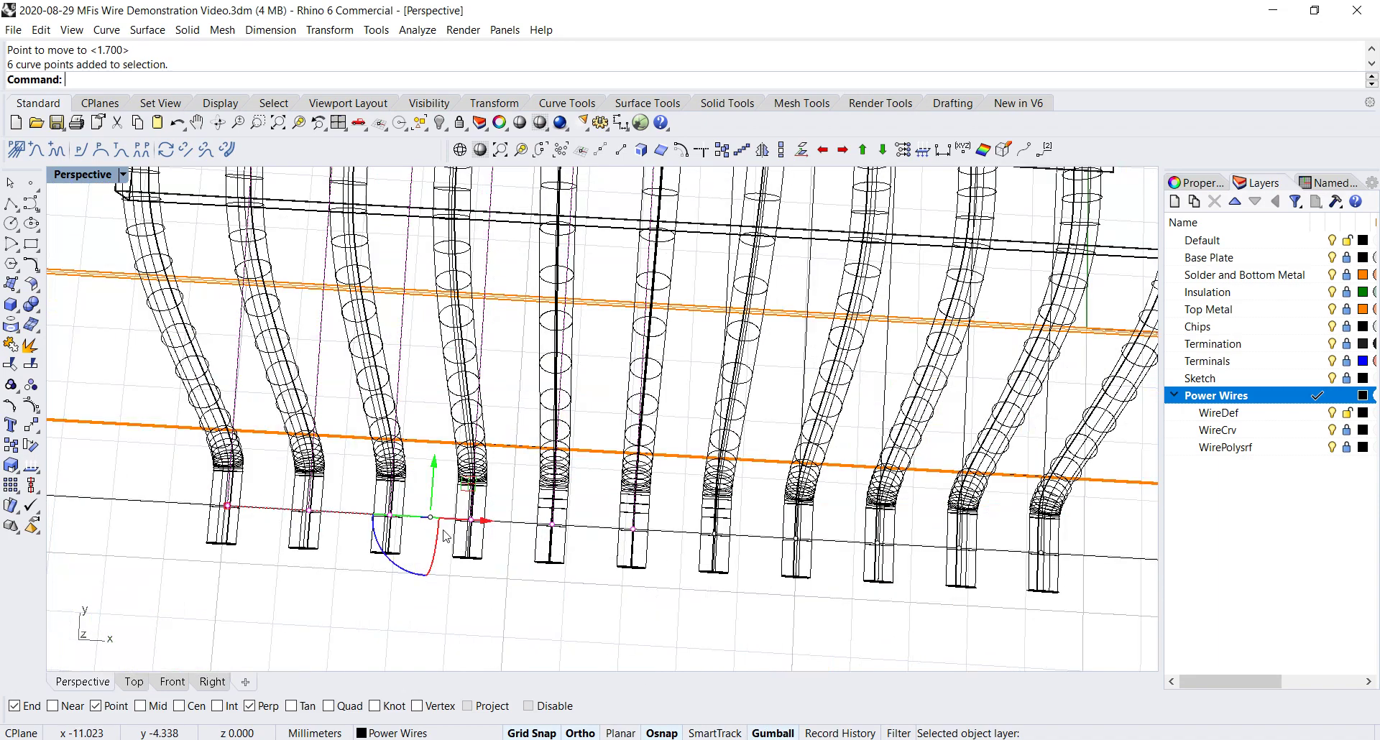
scroll(445, 535, "up", 3)
left_click(460, 514)
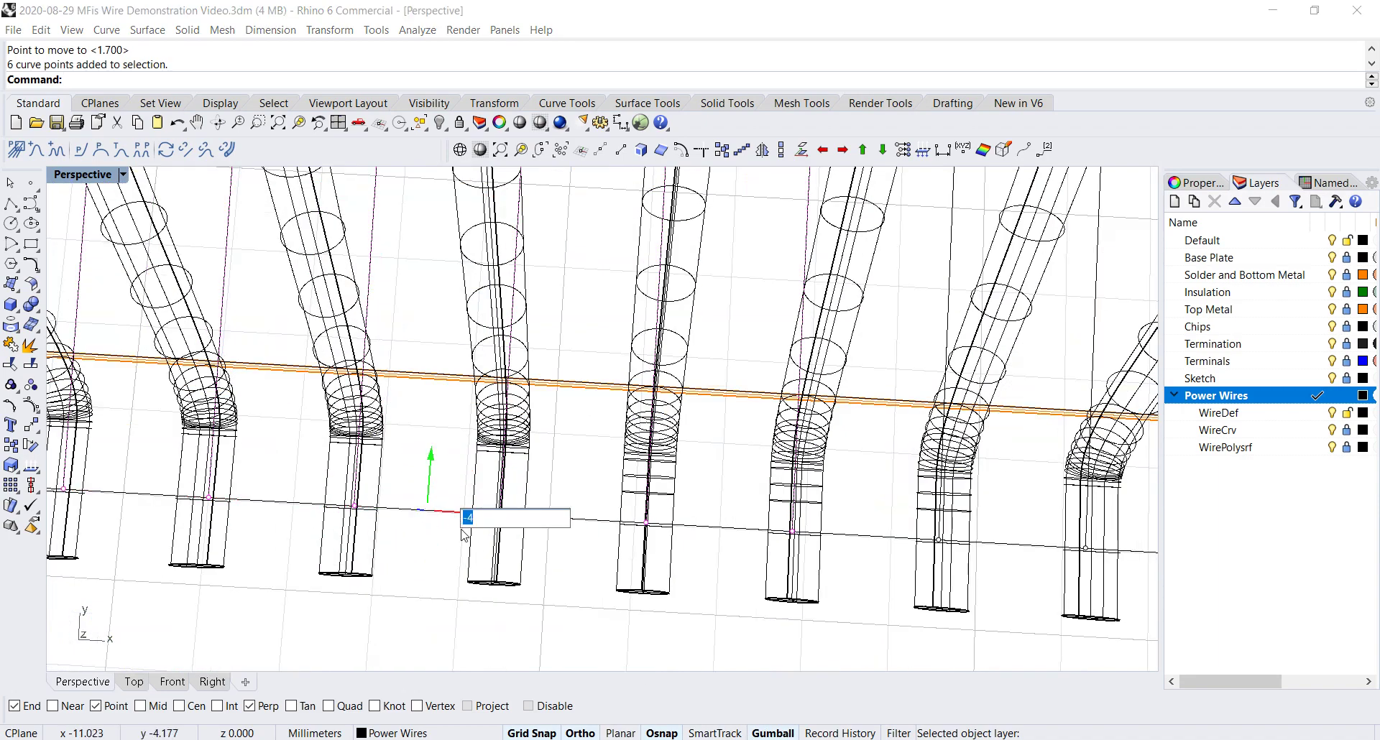
type("-2")
key("Return")
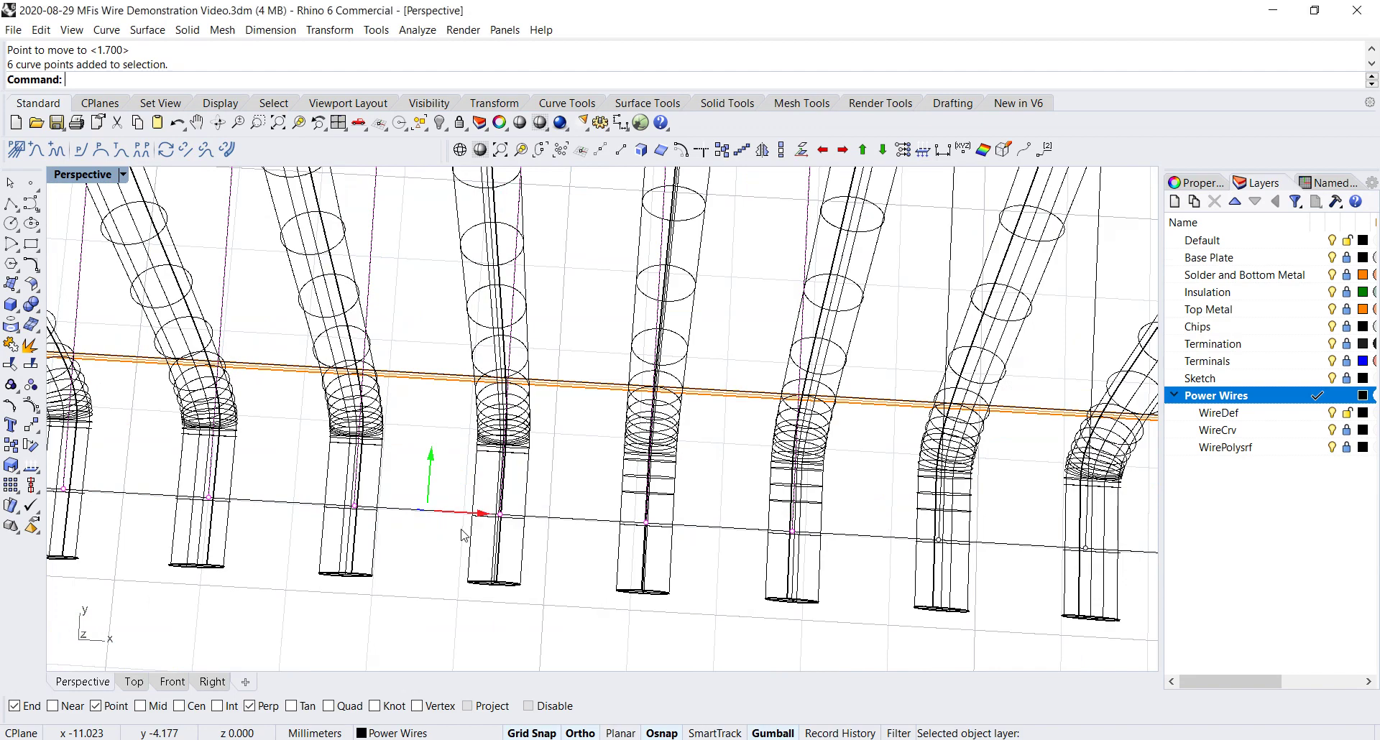
scroll(469, 530, "down", 4)
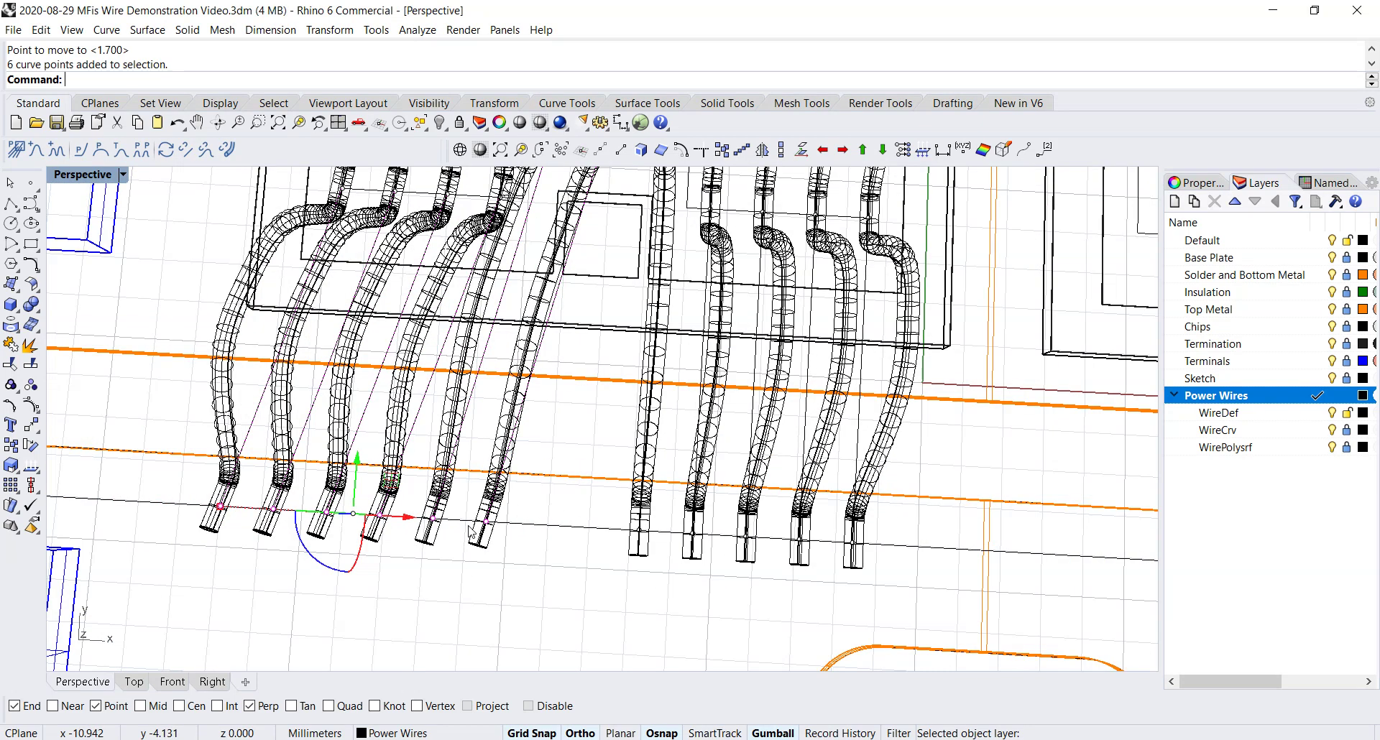
Shift the right wires' lower end points 2 along X
left_click_drag(574, 589, 924, 515)
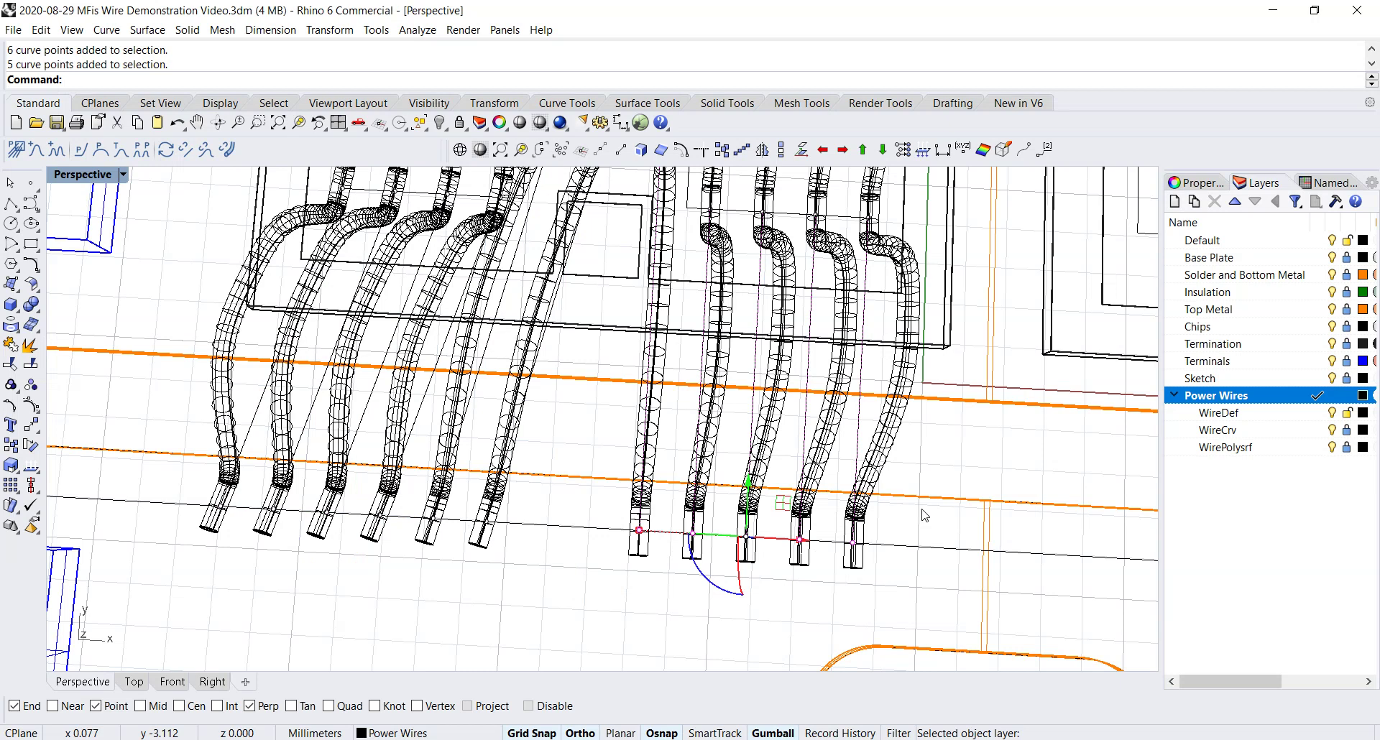
left_click(790, 539)
type("2")
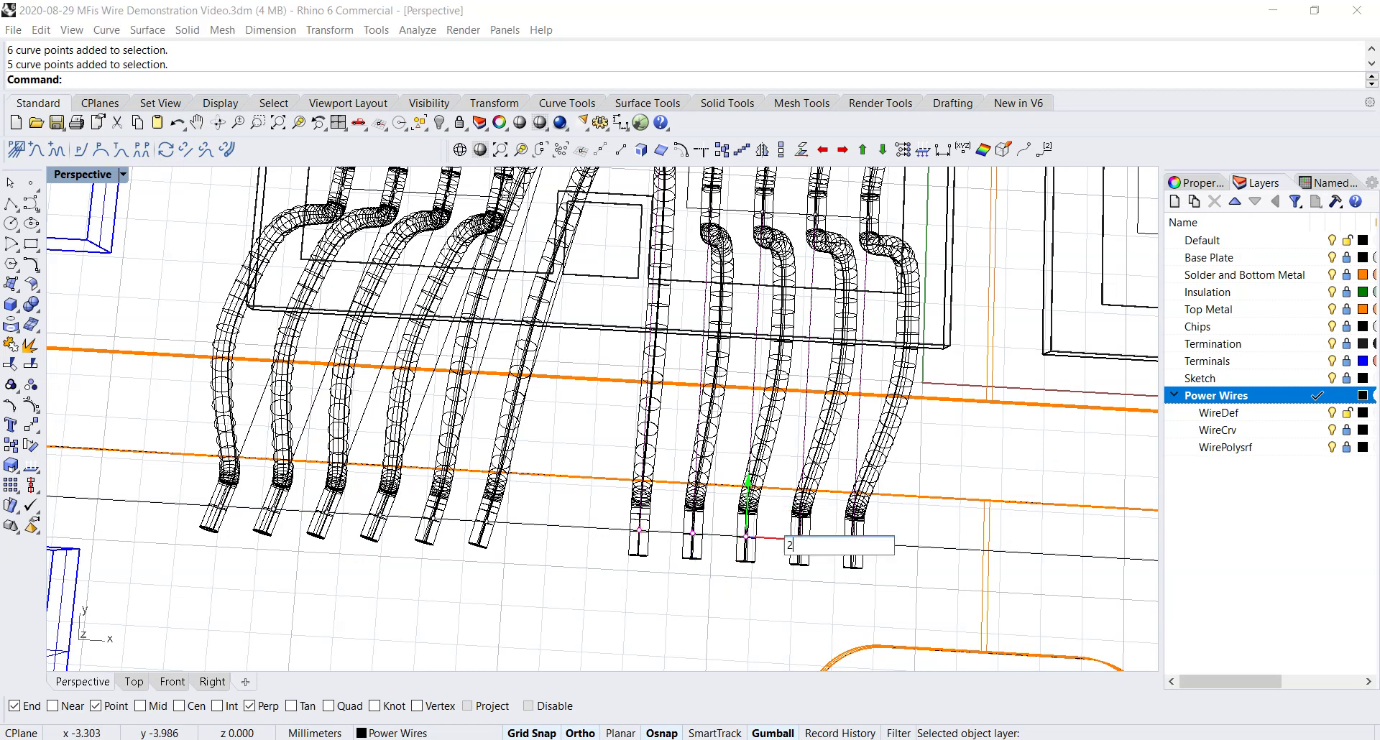
key("Return")
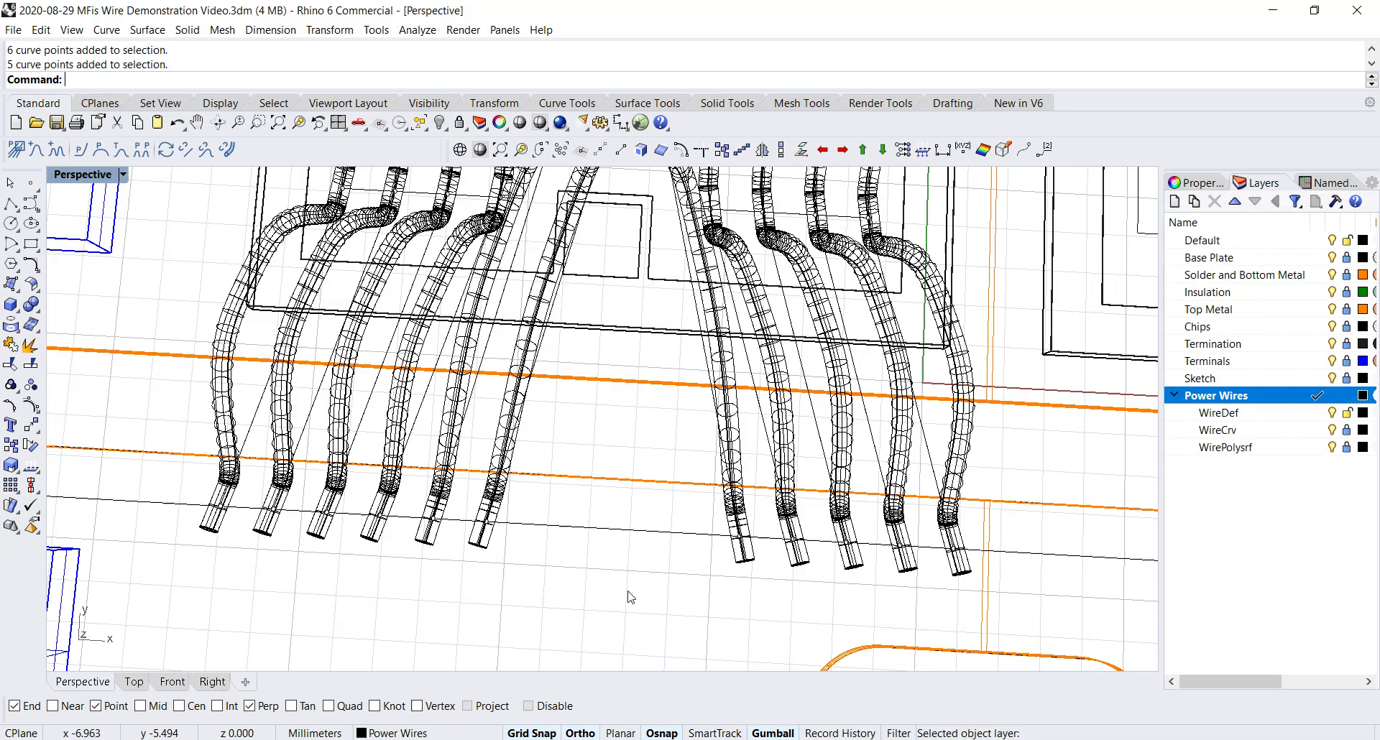
scroll(621, 557, "down", 3)
right_click_drag(625, 558, 616, 514)
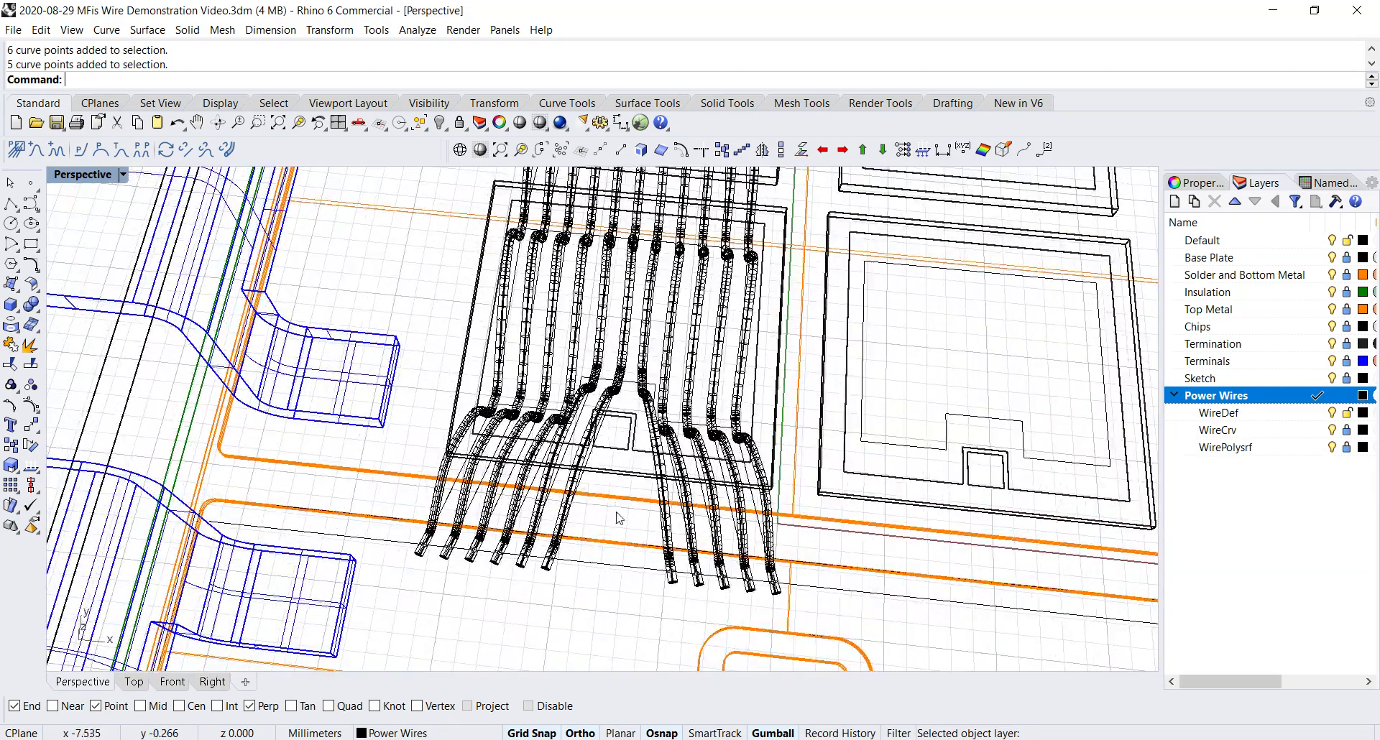
Create a new layer named Control Wires and make it current
left_click(1173, 201)
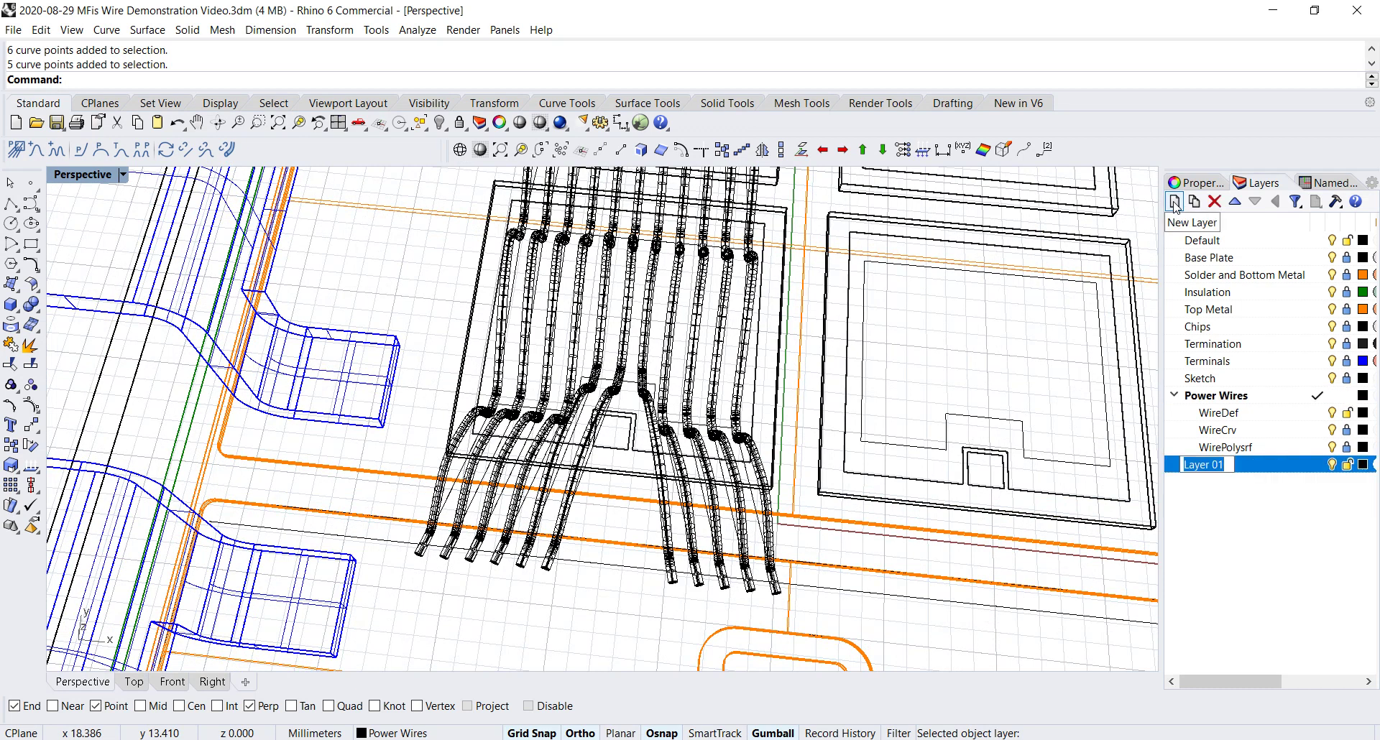
type("Control Wires")
left_click(1319, 465)
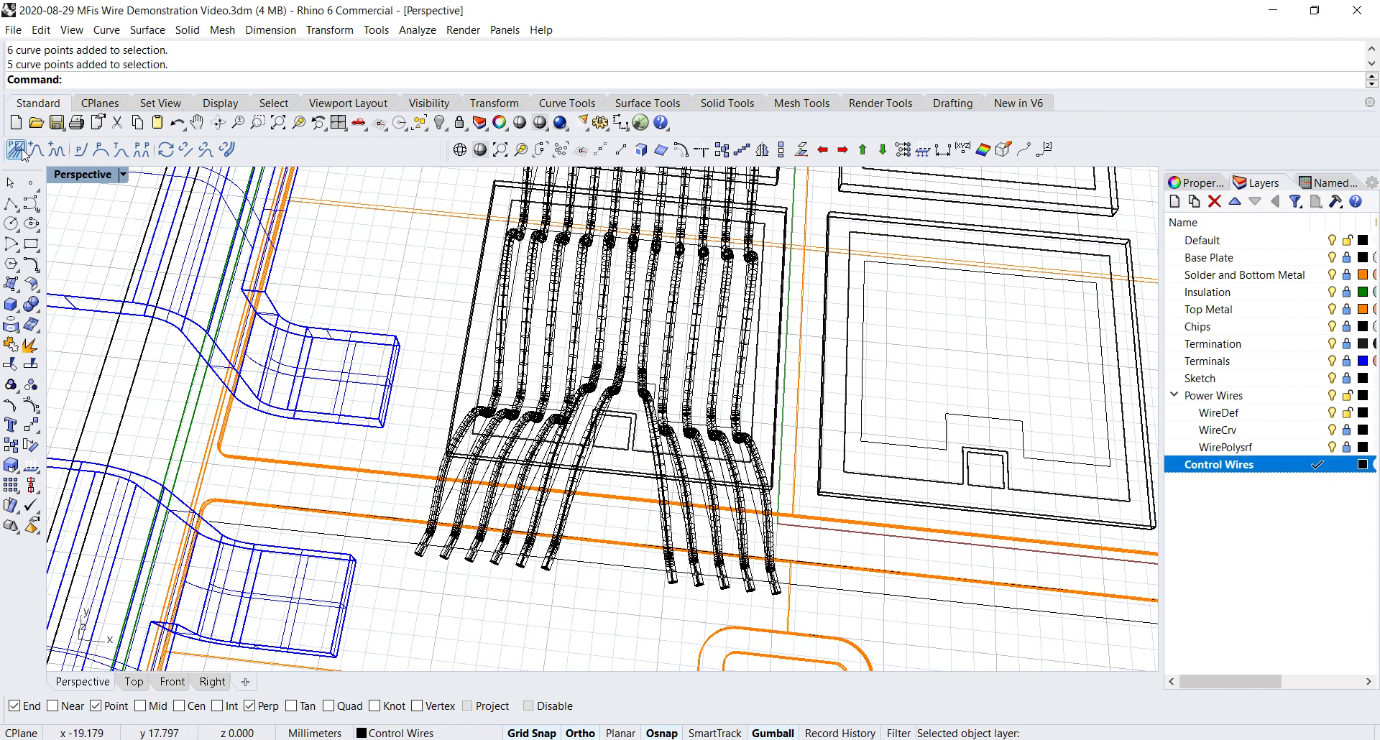
Set the wire layout diameter to 0.2, keeping wedge bond, 0.25 penetration, circular
left_click(17, 150)
left_click(665, 268)
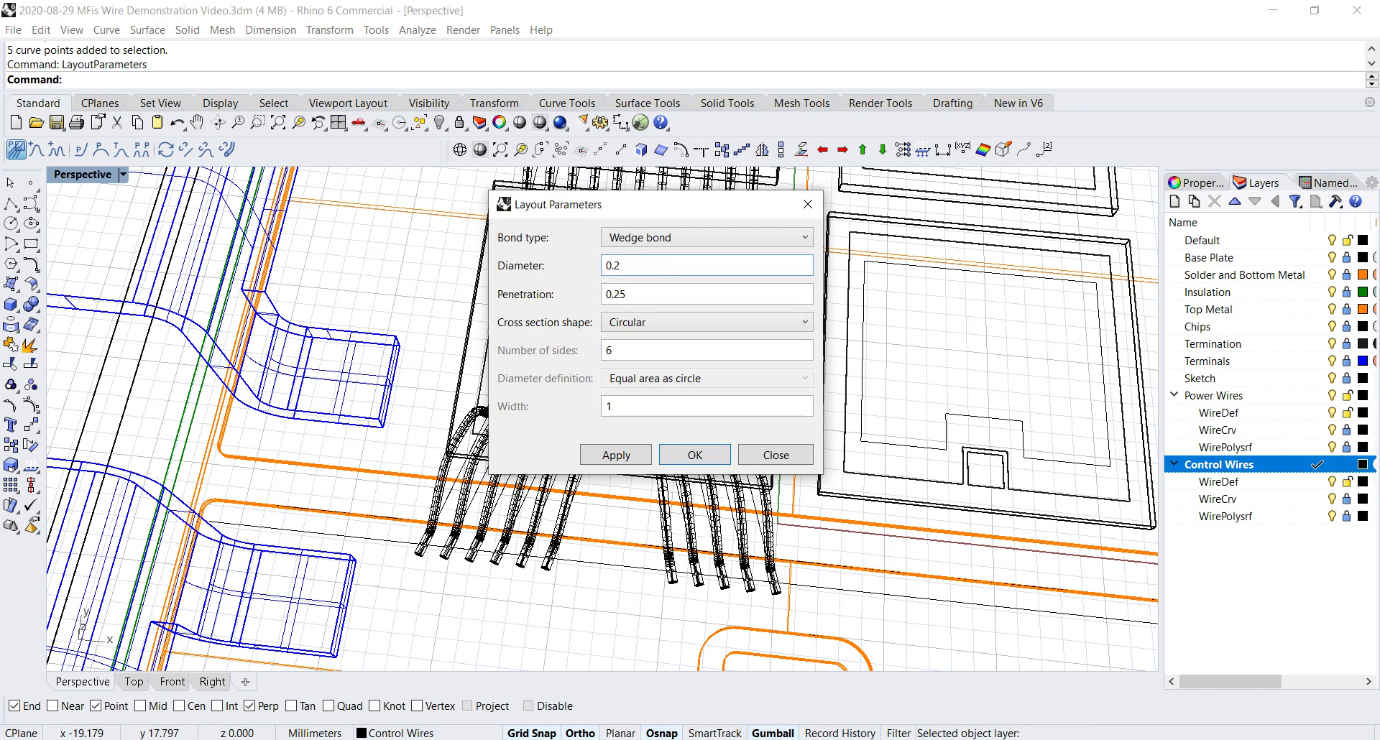
left_click(694, 456)
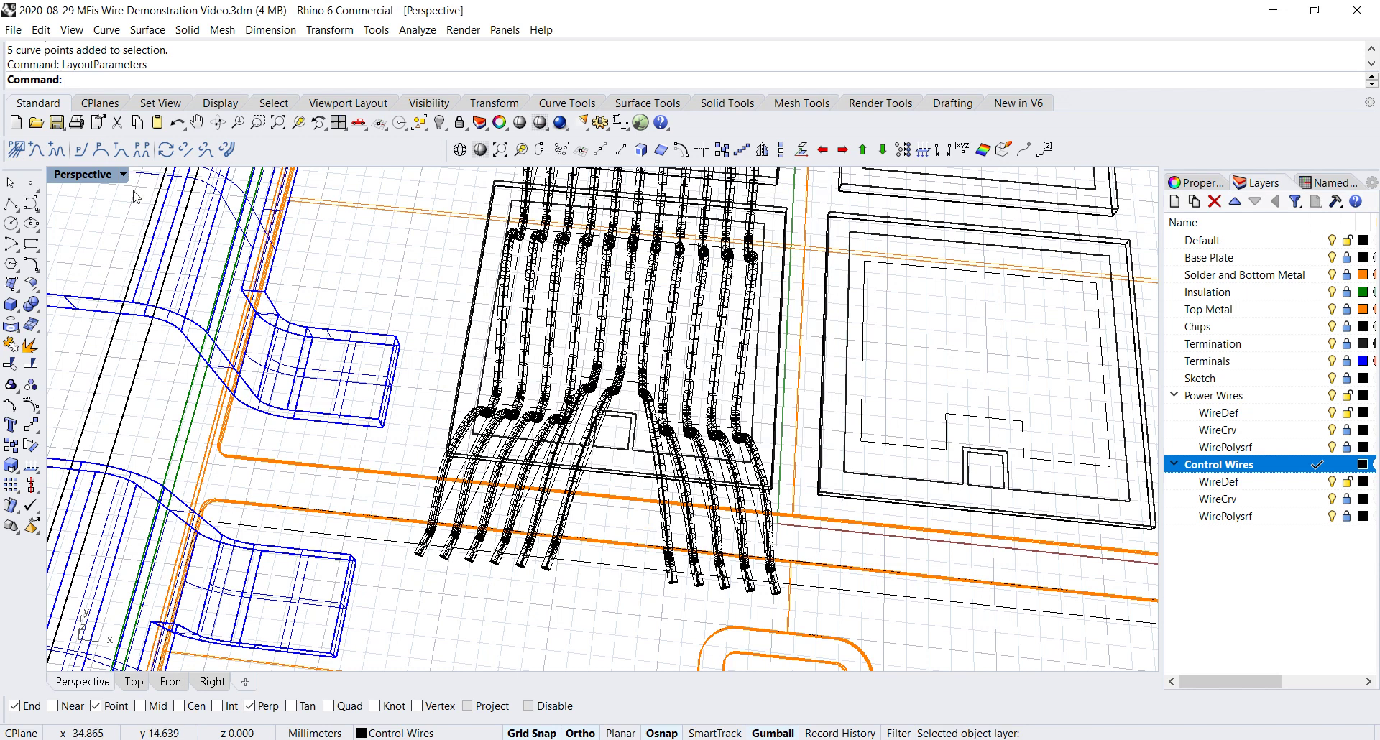
Draw a control bond wire from the chip between the power groups to the pad edge
left_click(57, 151)
left_click(179, 706)
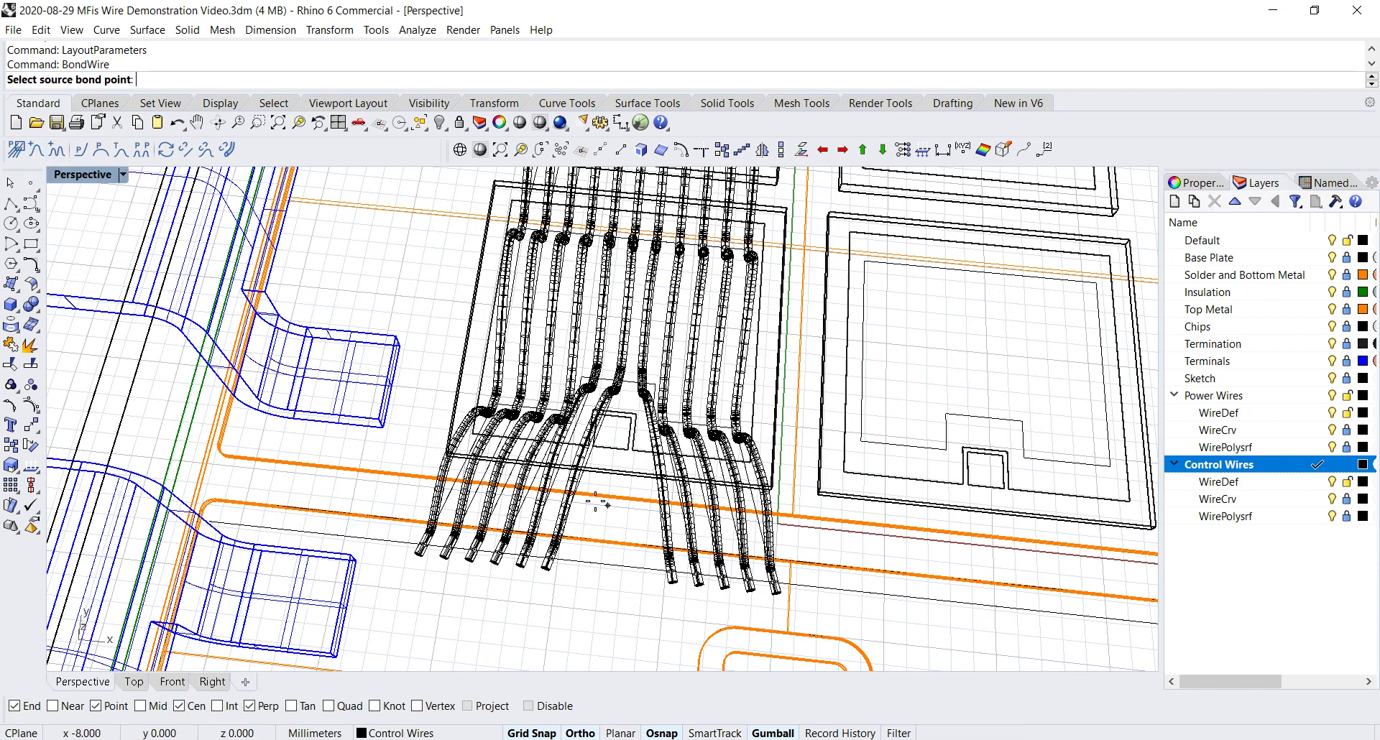
left_click(614, 437)
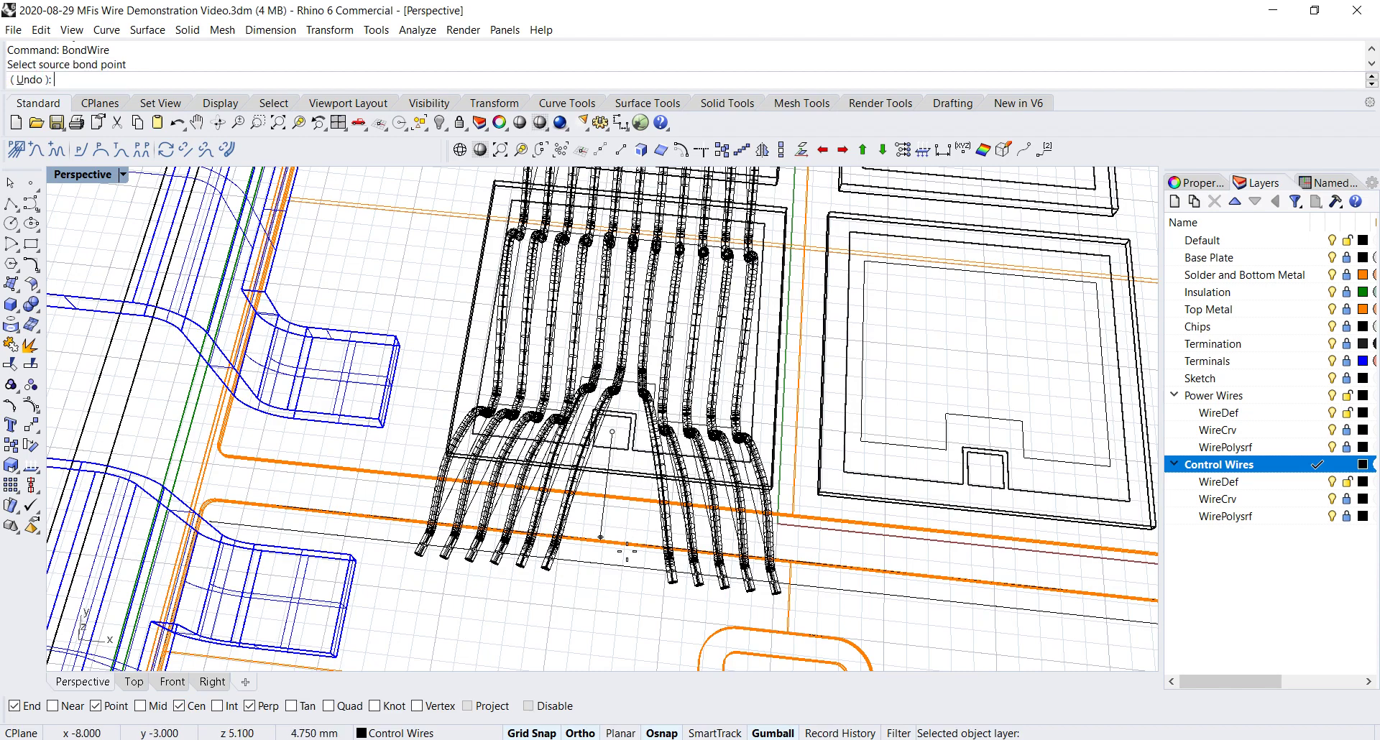
scroll(710, 632, "up", 10)
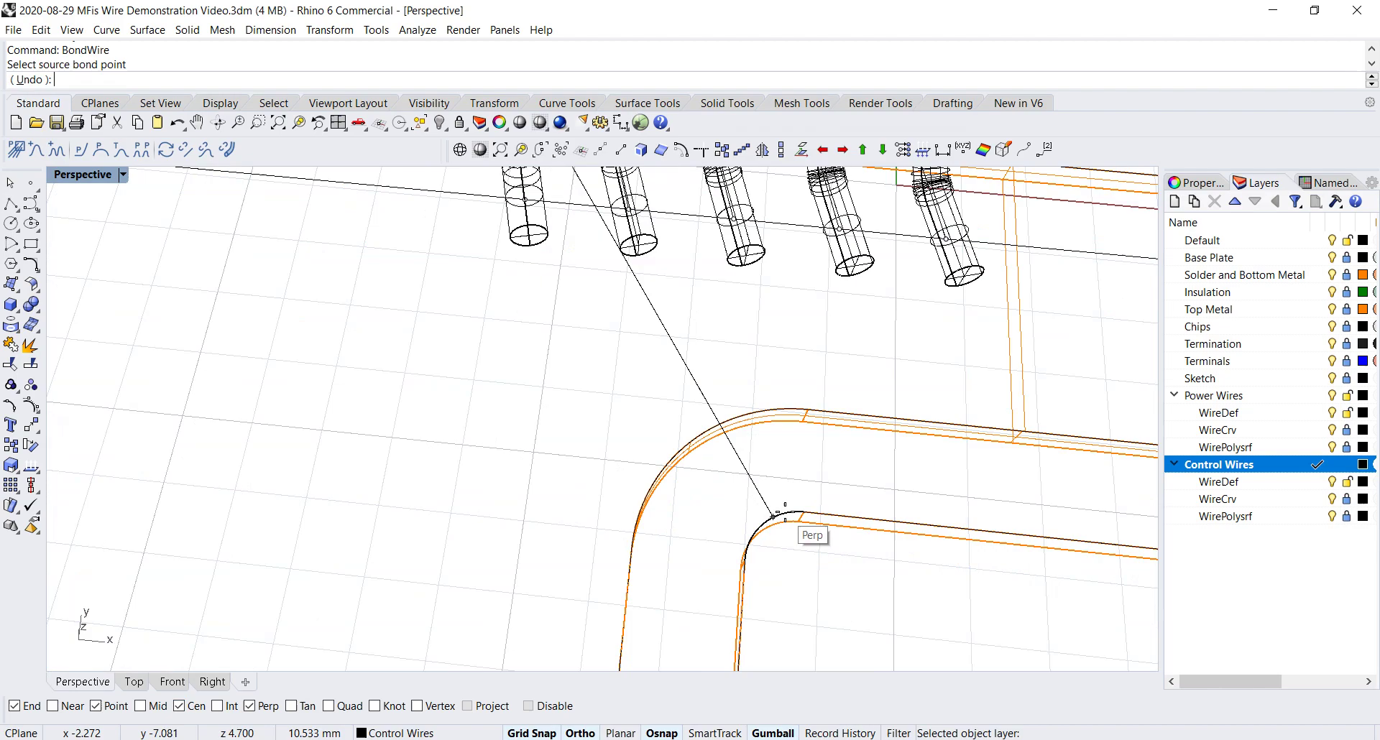
left_click(774, 523)
scroll(678, 618, "down", 10)
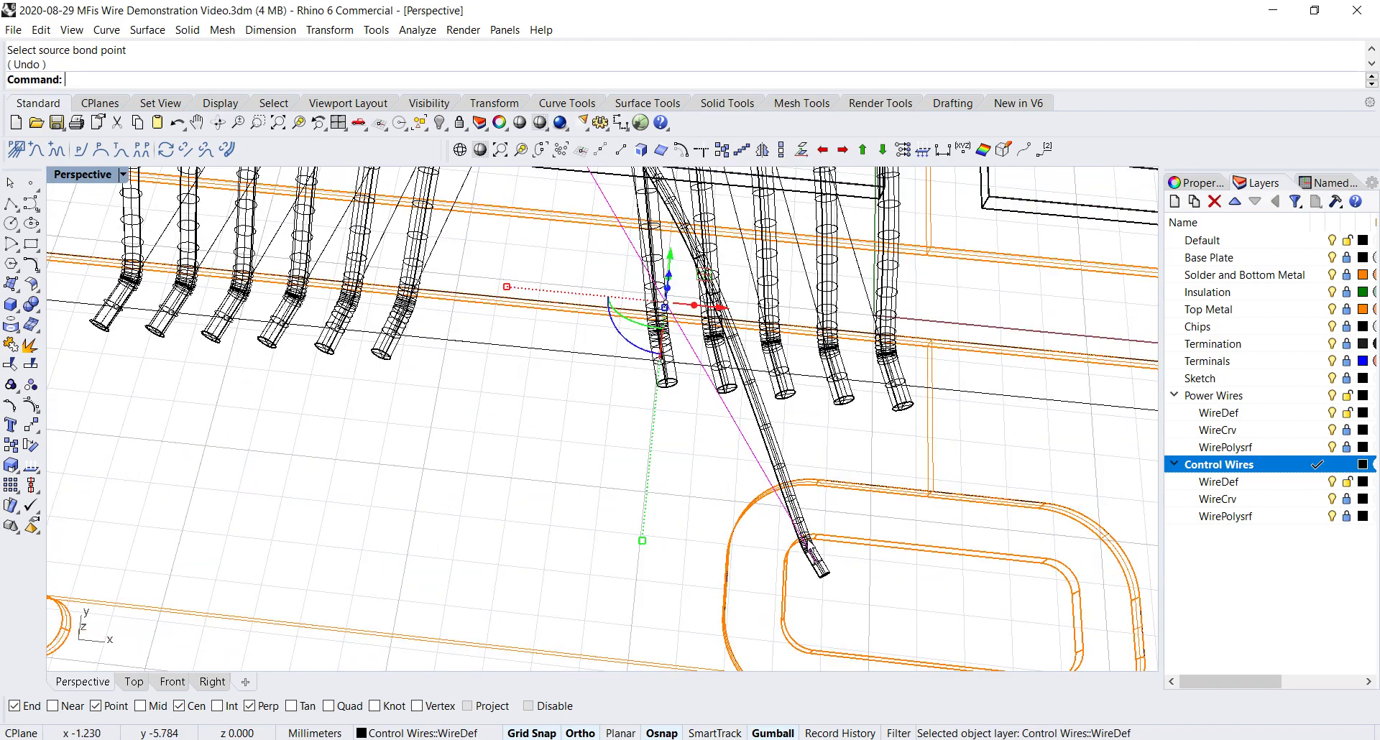
right_click_drag(587, 535, 530, 507, "shift")
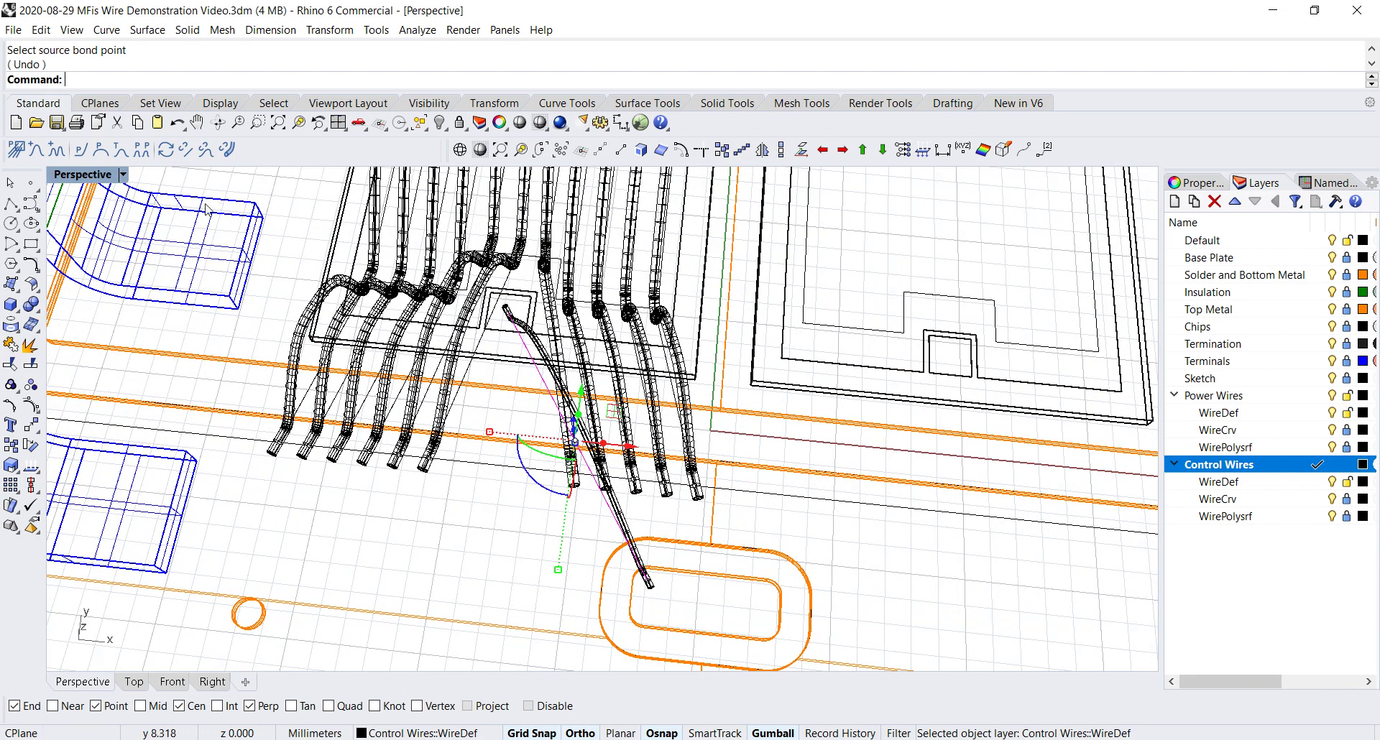
Set both foot rotation references to Snap to axis and rotate the destination foot 90°
left_click(82, 151)
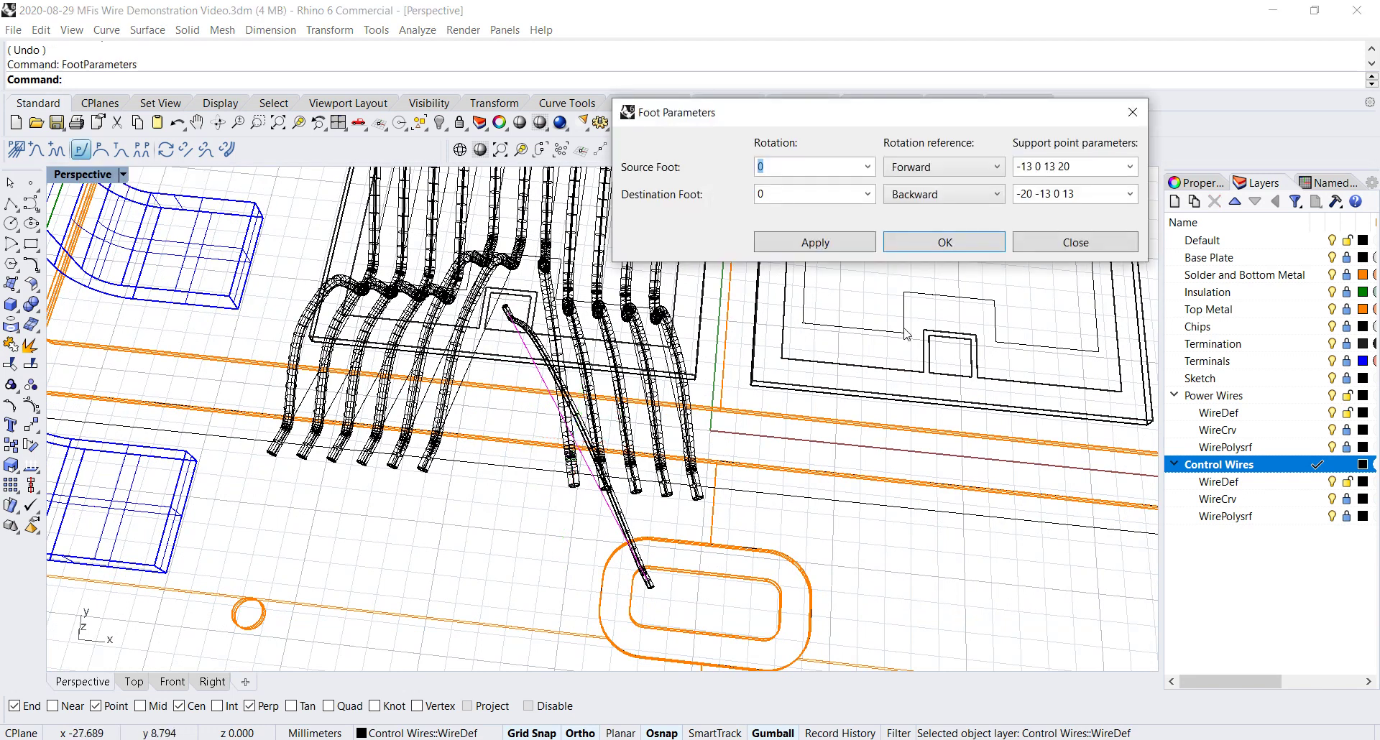
left_click(924, 167)
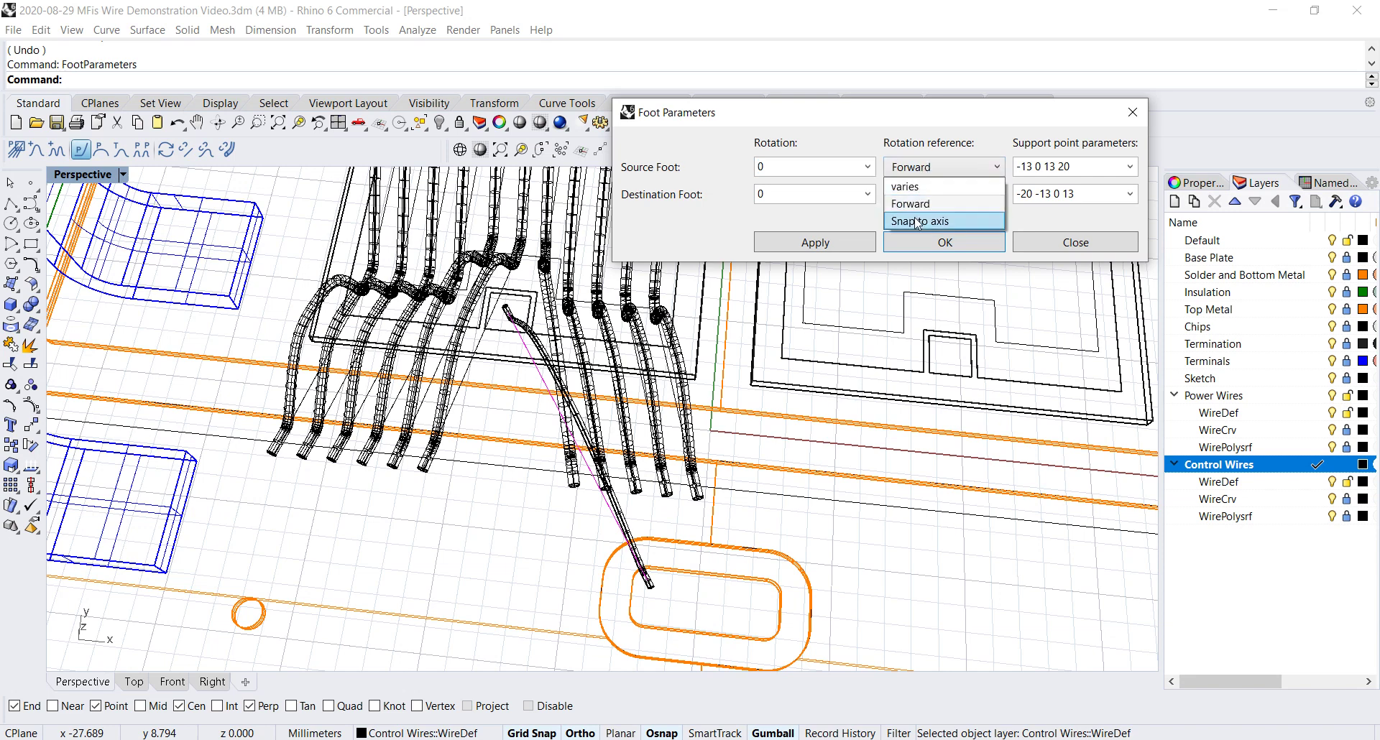
left_click(916, 221)
left_click(926, 194)
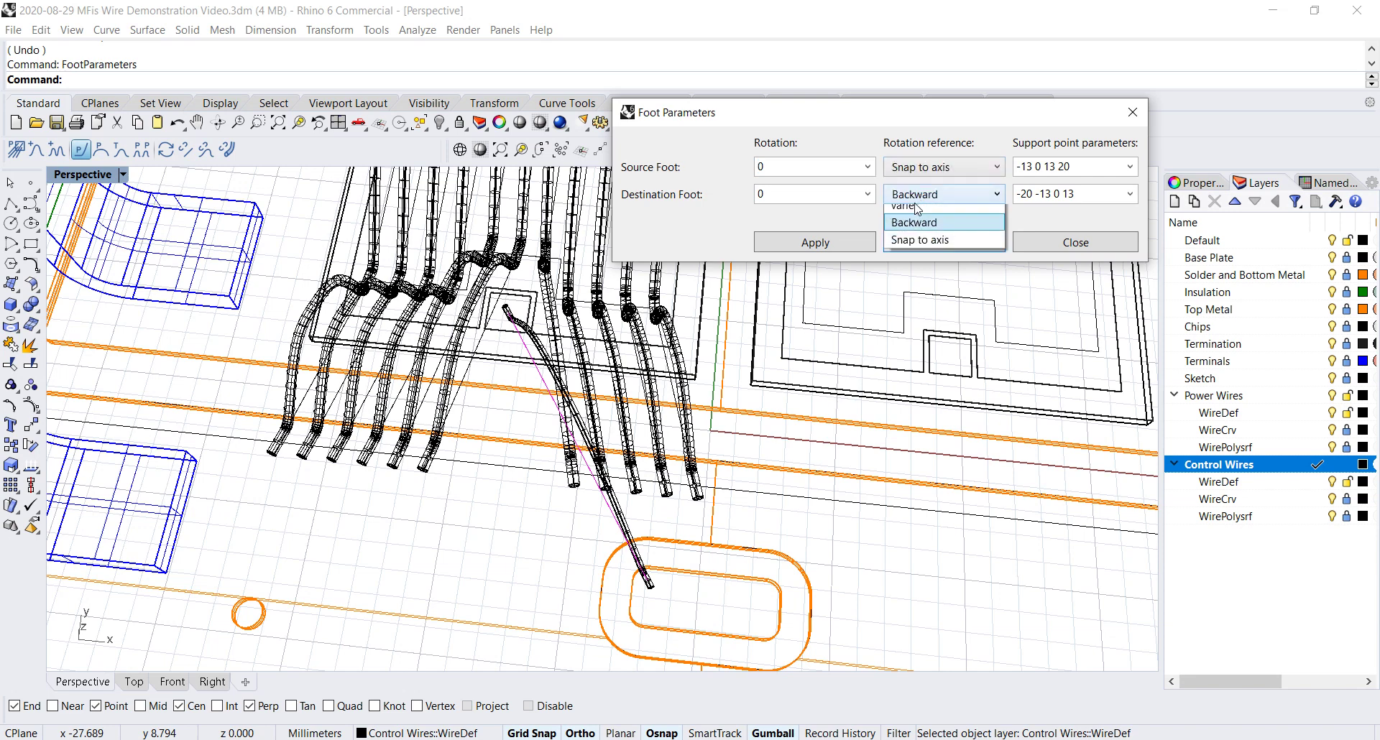
left_click(920, 247)
left_click(830, 243)
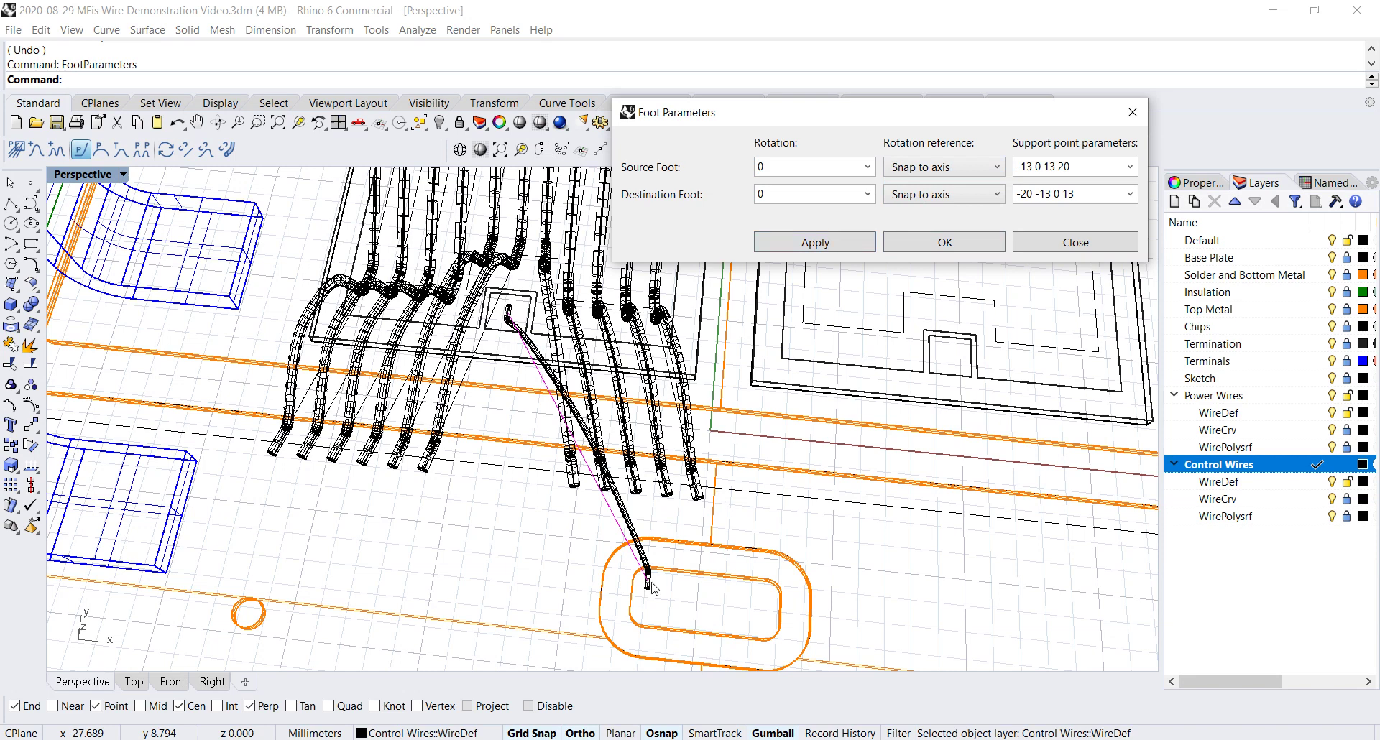
left_click(784, 192)
left_click(944, 243)
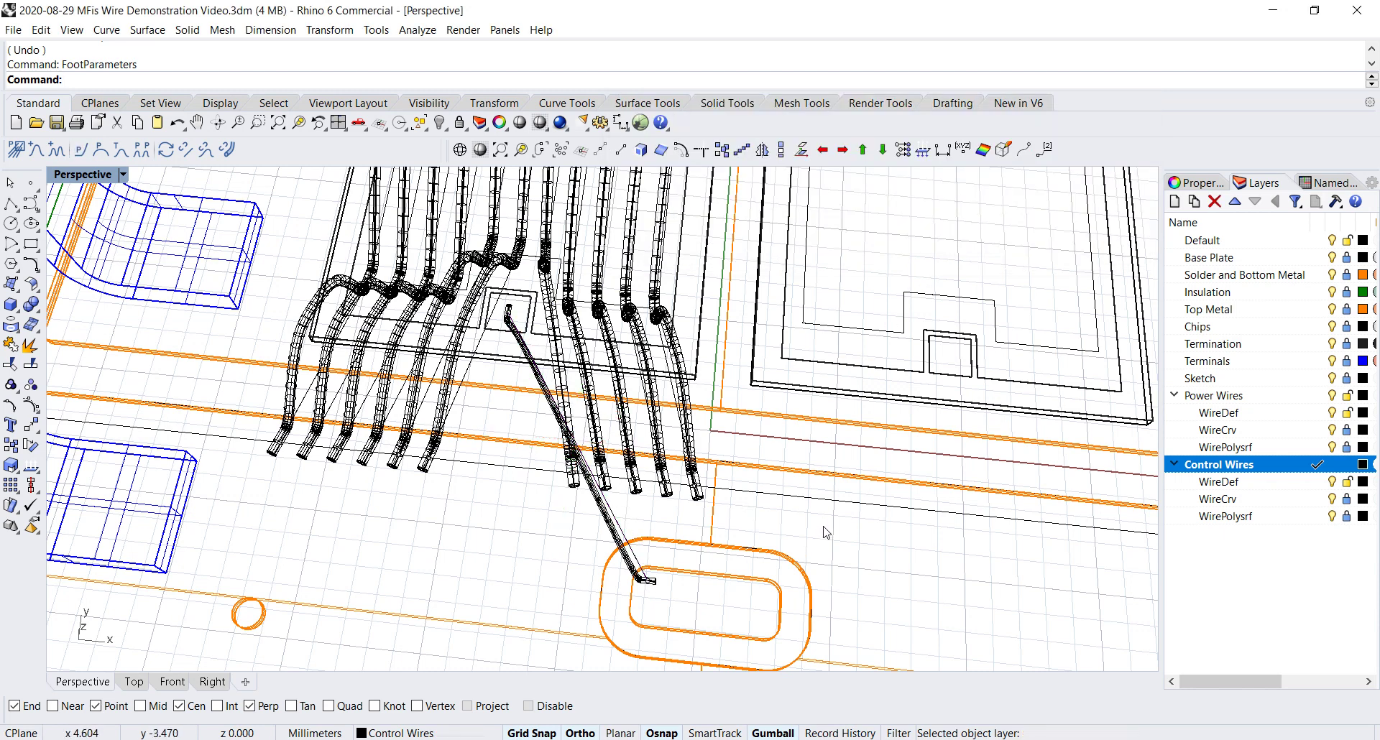
right_click_drag(825, 532, 700, 487)
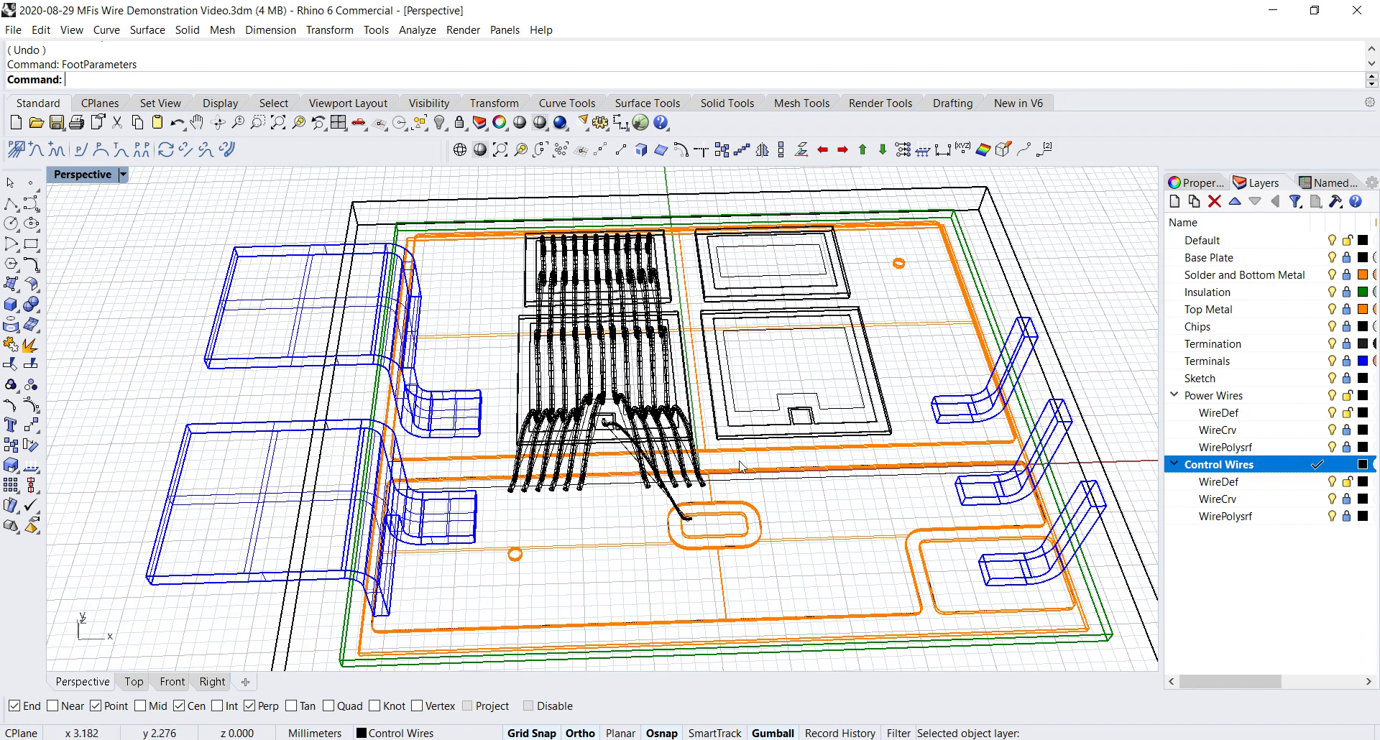
Window-select the 12 wire curves of the first chip
left_click_drag(754, 571, 497, 207)
scroll(693, 242, "up", 5)
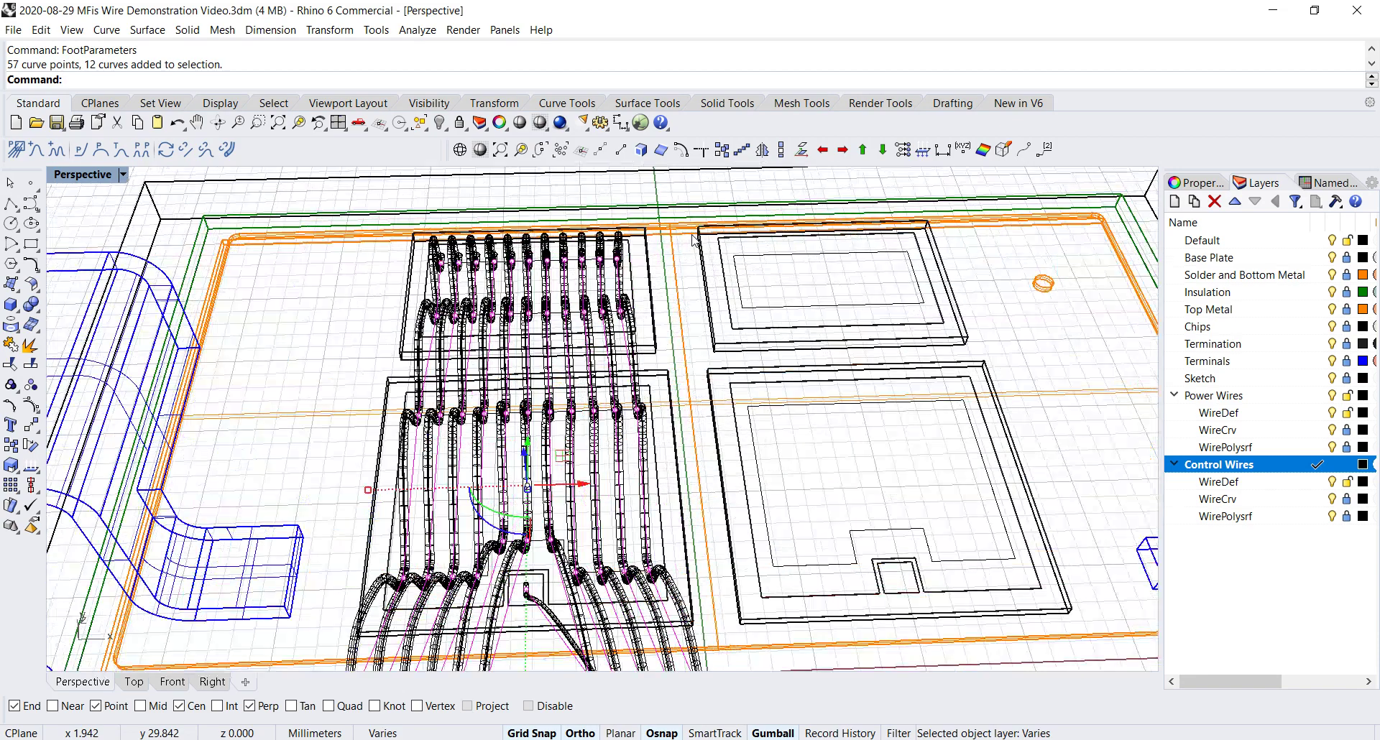
scroll(646, 247, "down", 1)
right_click_drag(640, 253, 618, 216)
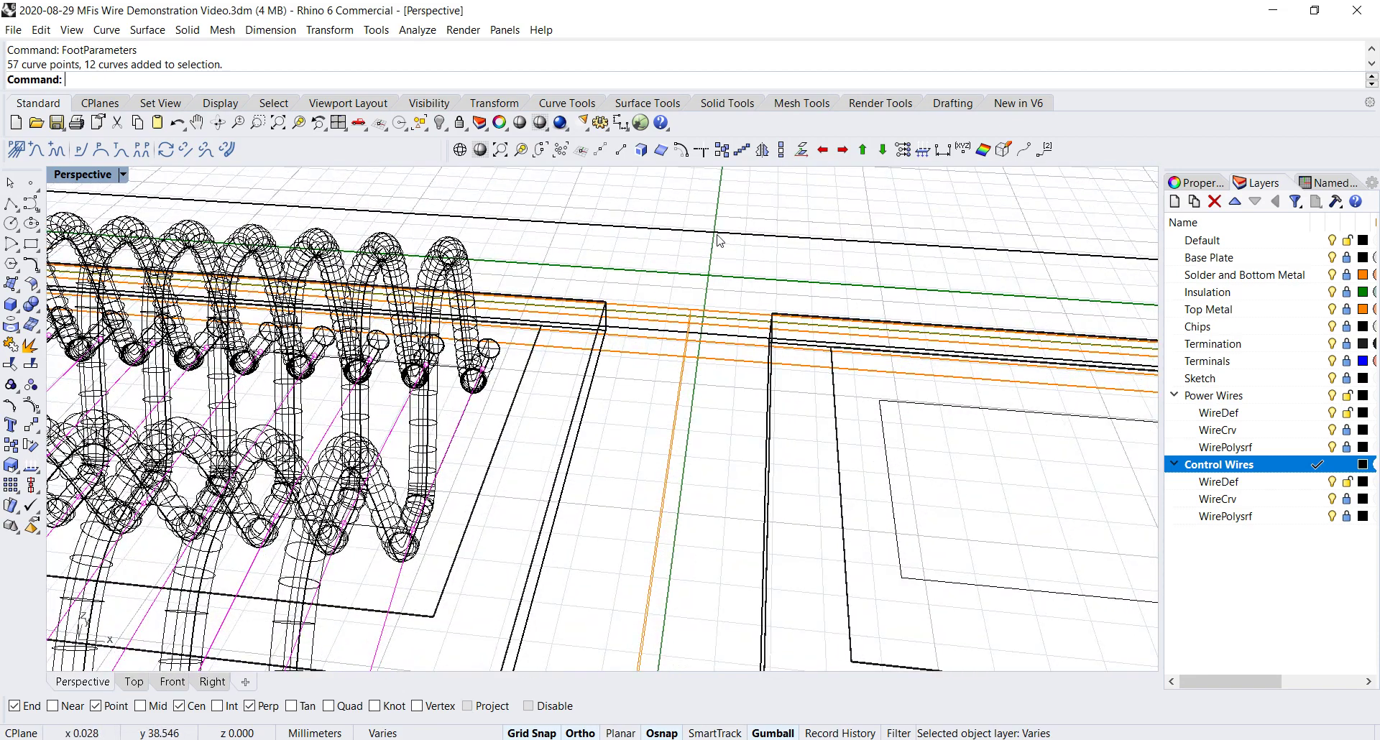
Mirror the selected wires, starting the plane midway between the two chip corners
left_click(762, 154)
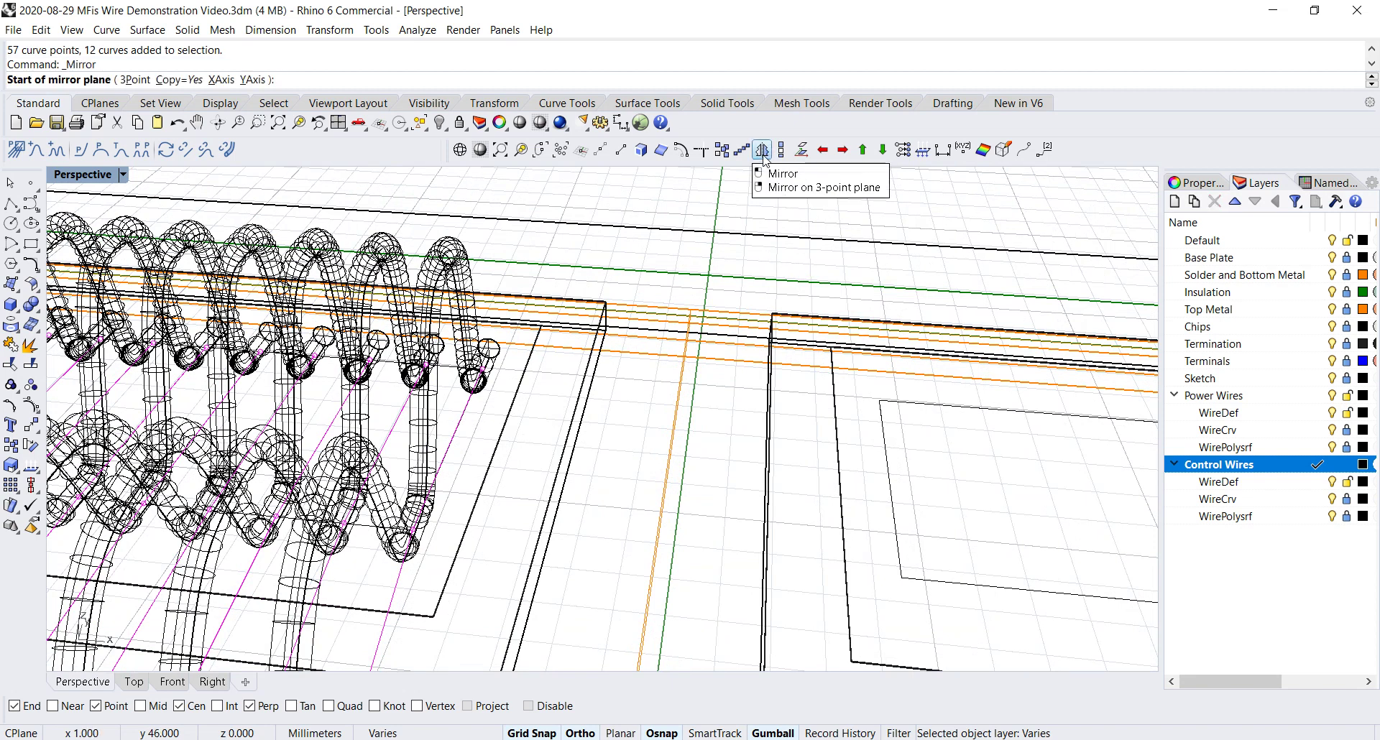
left_click(600, 151)
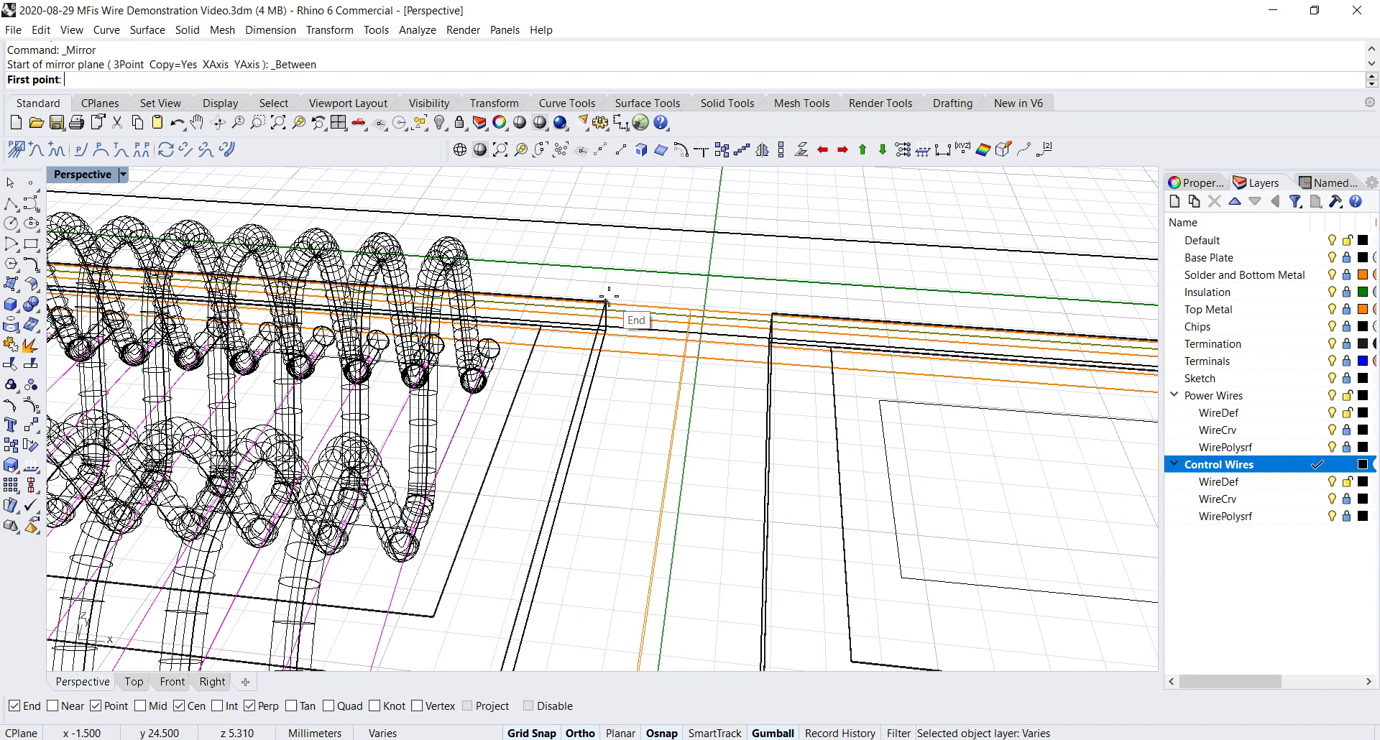
left_click(608, 296)
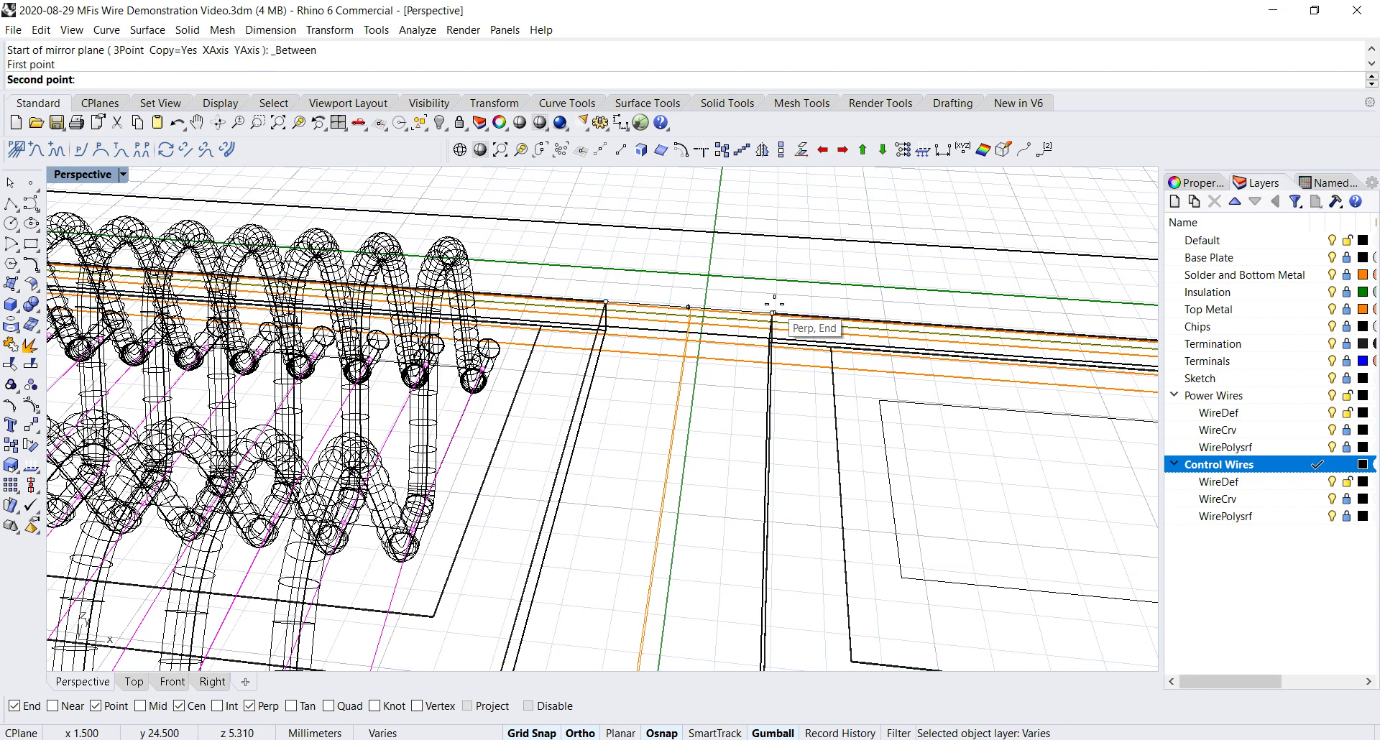
left_click(774, 305)
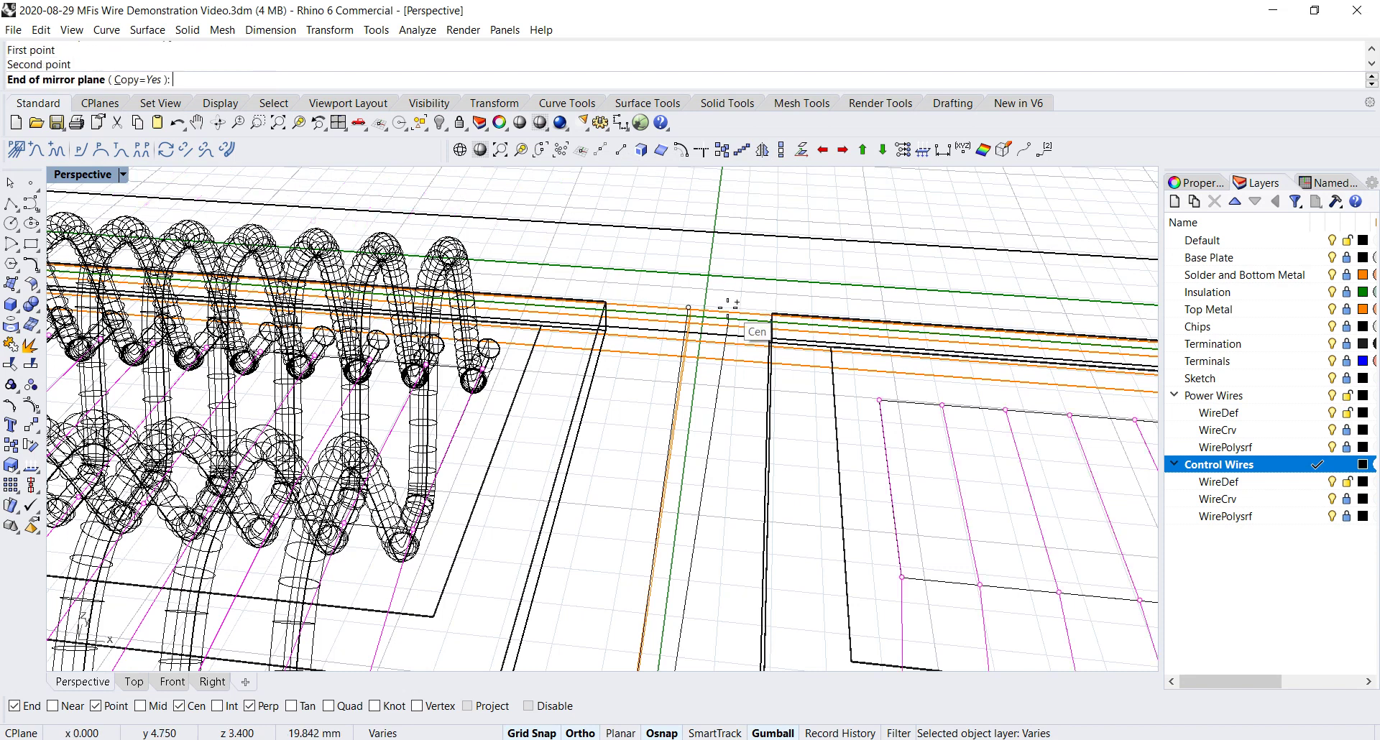
left_click(707, 189)
scroll(709, 200, "down", 5)
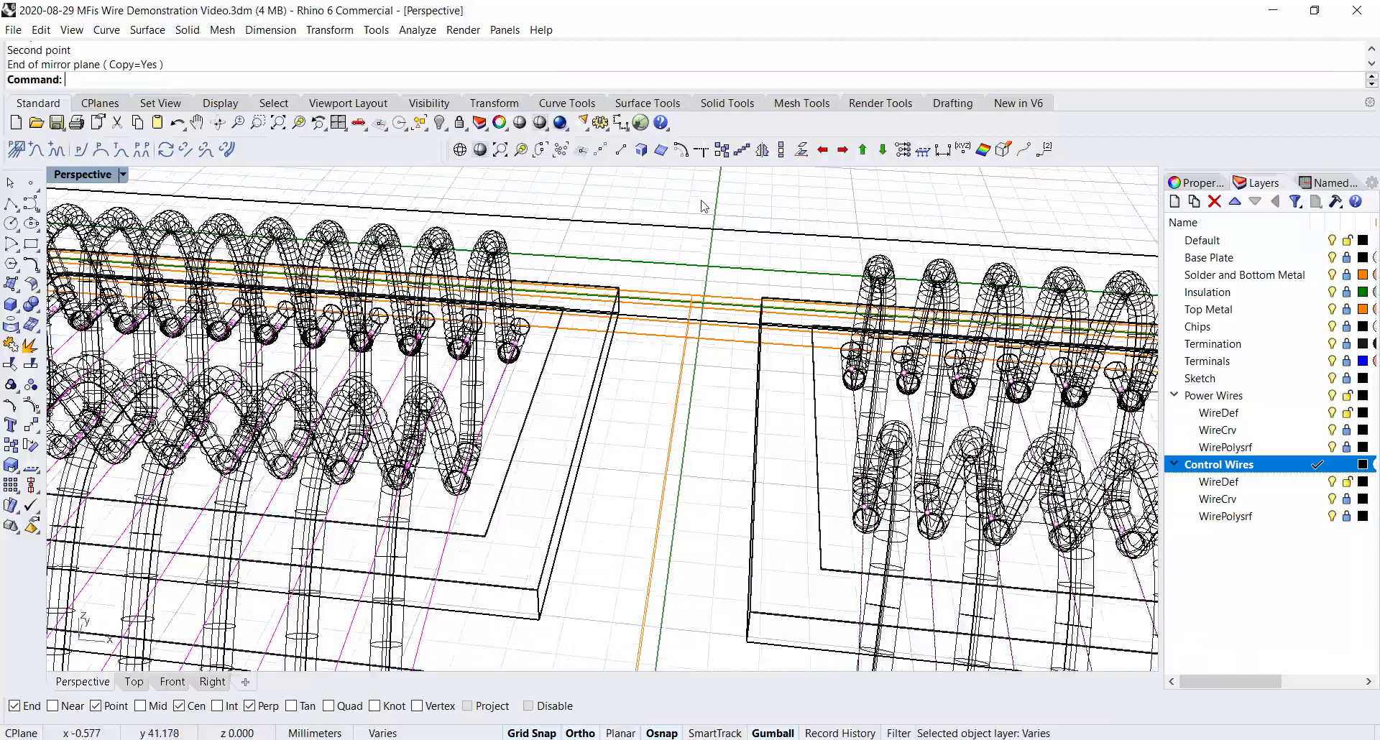
right_click_drag(704, 284, 635, 410)
scroll(635, 410, "up", 5)
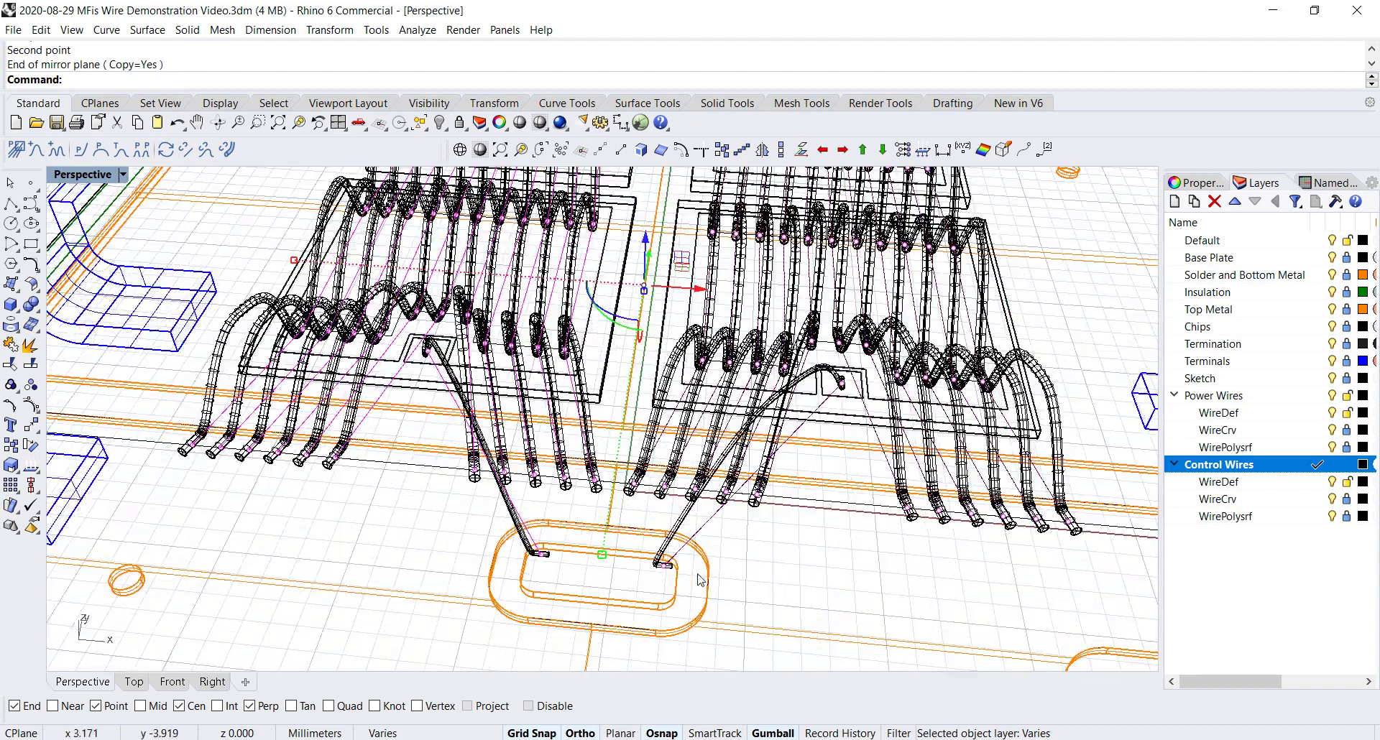
Change the mirrored control wire's Destination Foot rotation in Foot Parameters
left_click(715, 518)
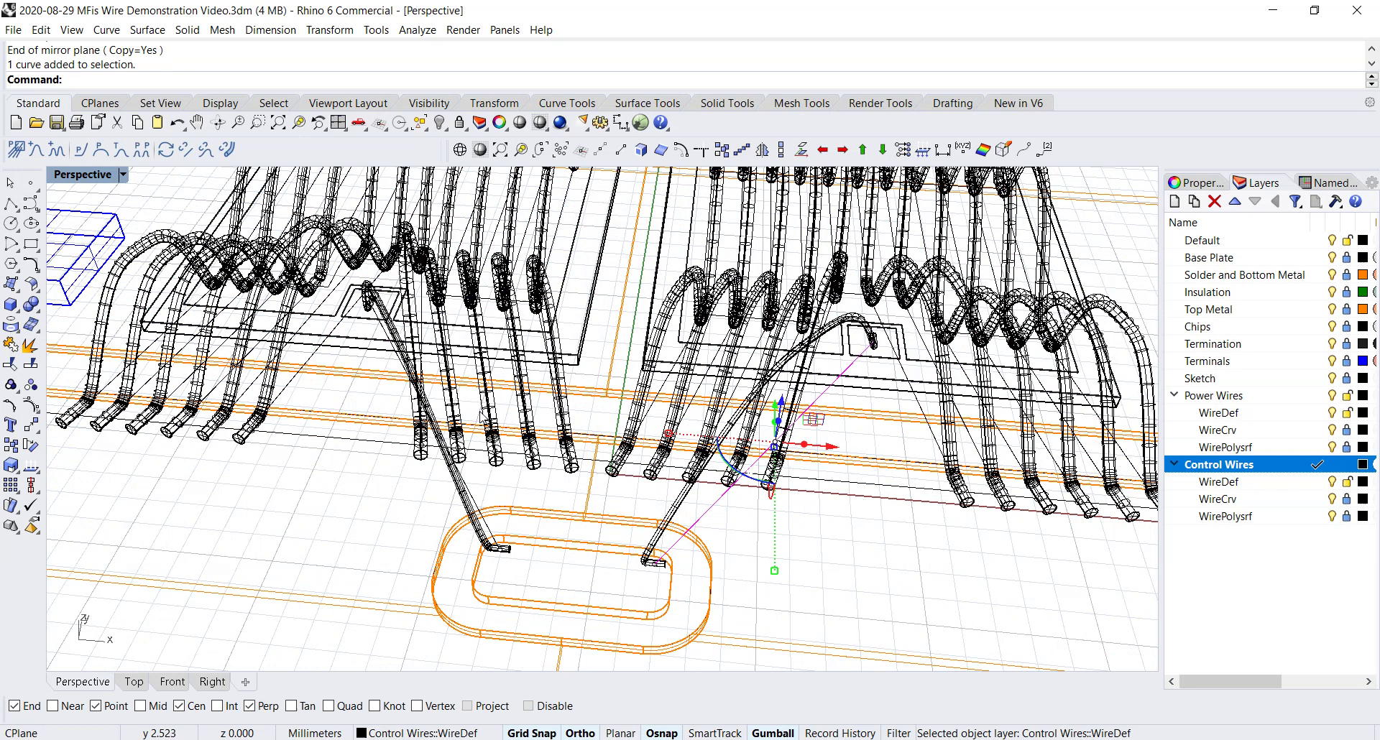
left_click(81, 149)
key("Tab")
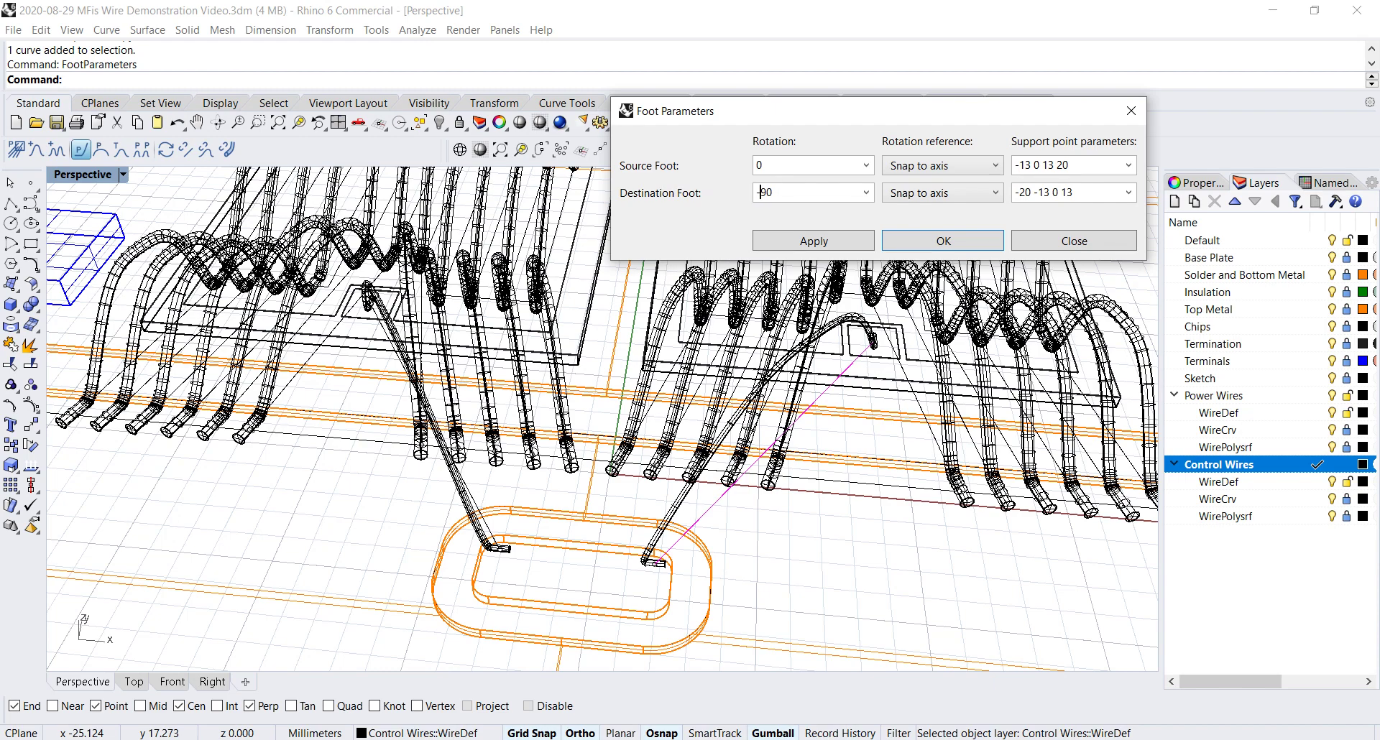
key("Return")
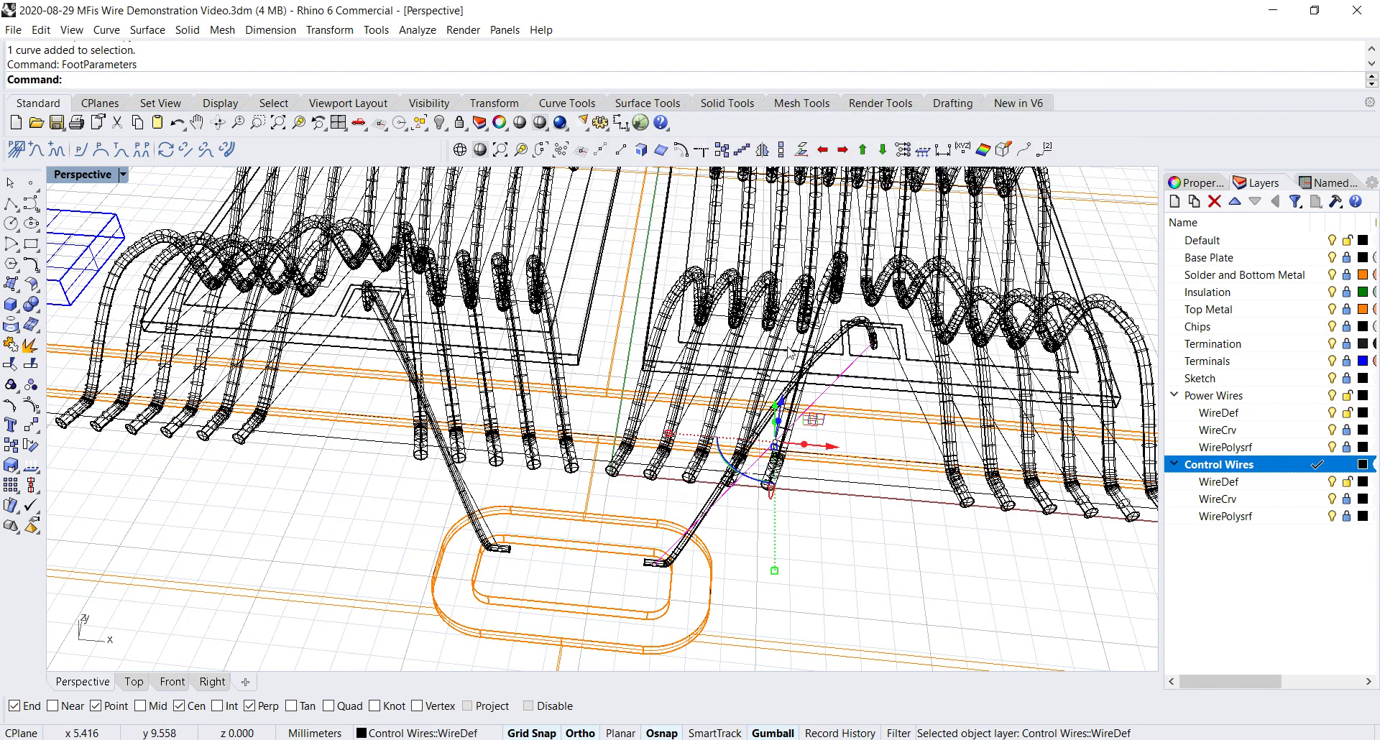
left_click(833, 570)
scroll(830, 572, "down", 5)
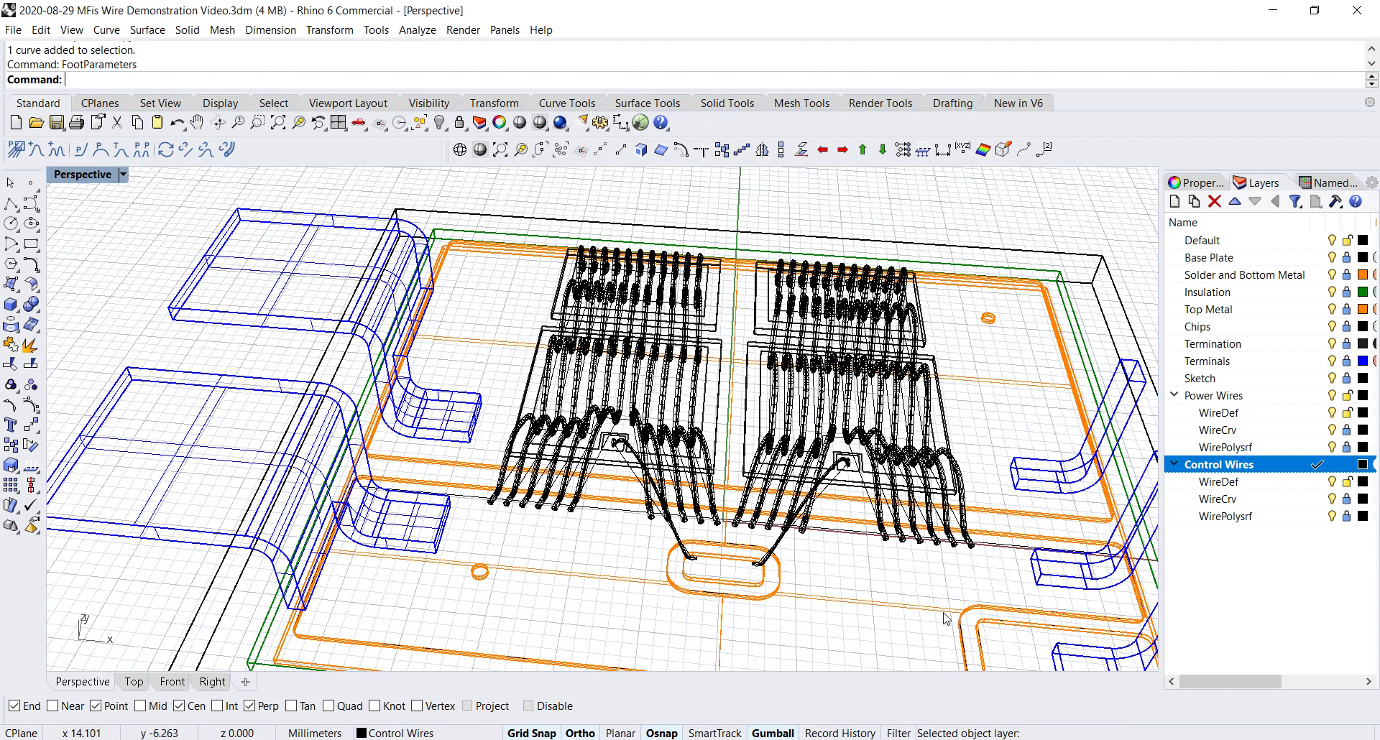
scroll(946, 618, "up", 5)
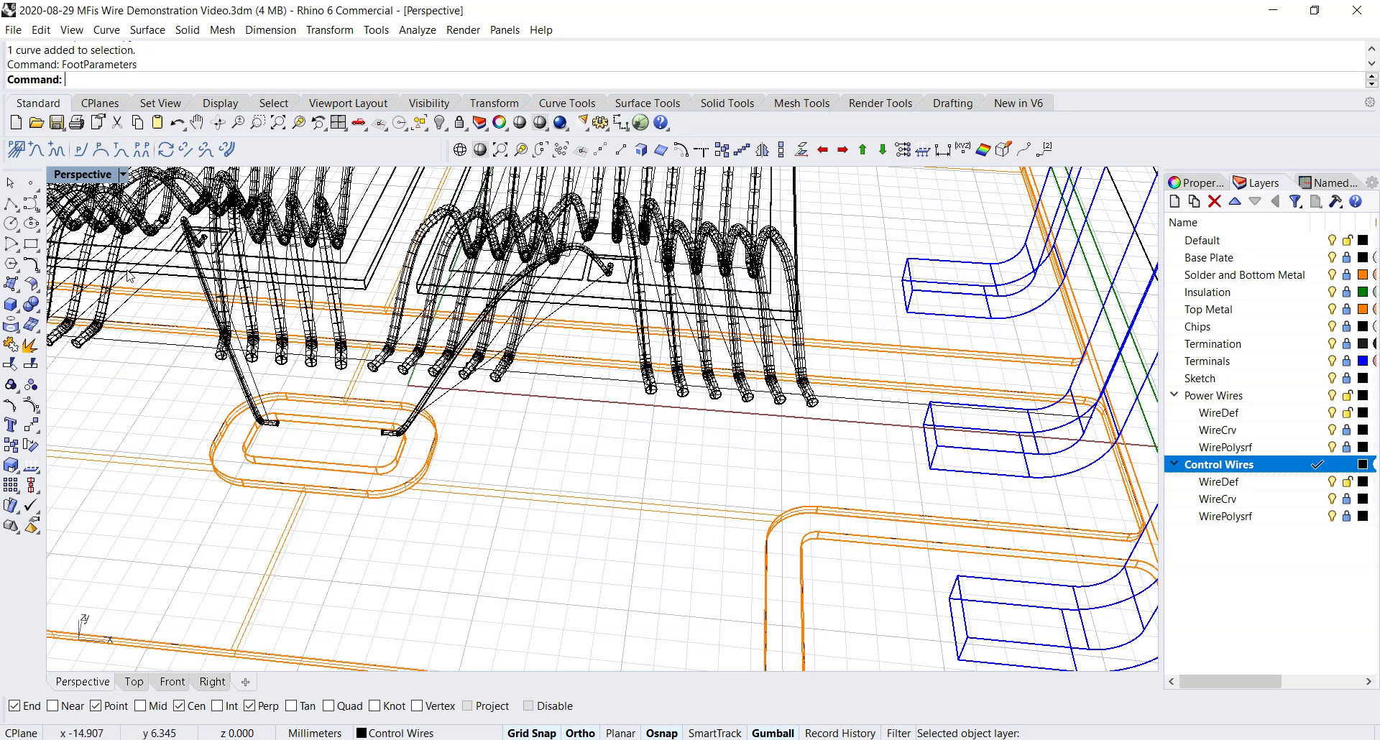
Draw a BondWire from a point on the orange trace to the gate pad corner using Perp osnap
left_click(35, 149)
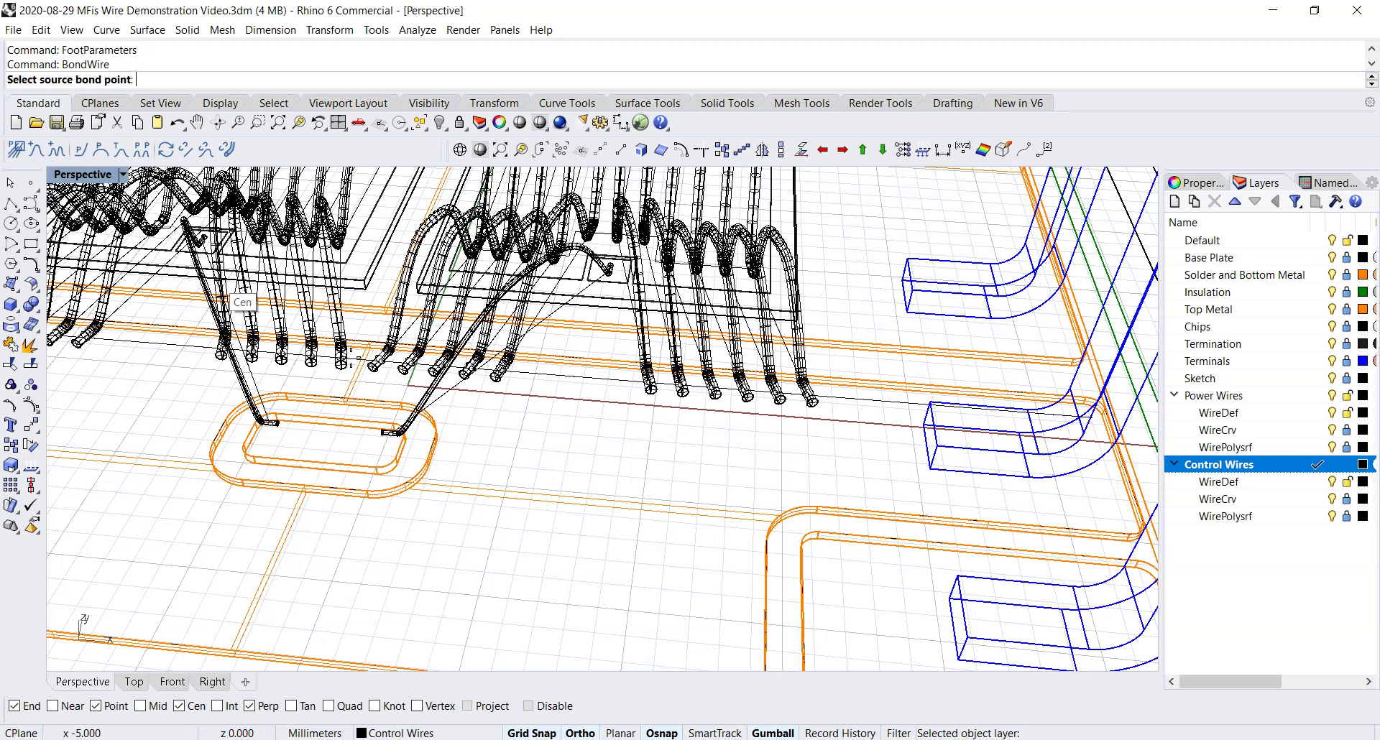
scroll(838, 554, "up", 6)
left_click(790, 532)
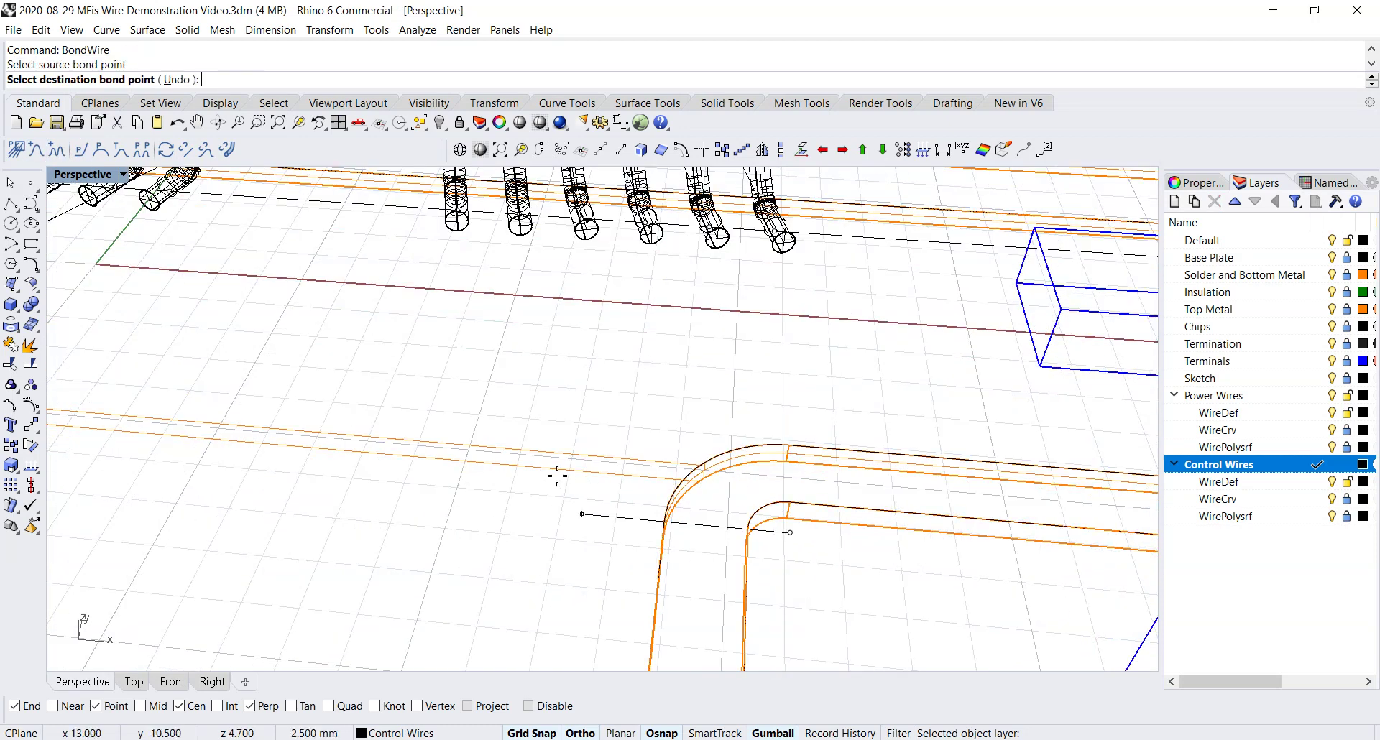
scroll(557, 476, "down", 5)
right_click_drag(191, 411, 546, 457, "shift")
scroll(400, 415, "up", 4)
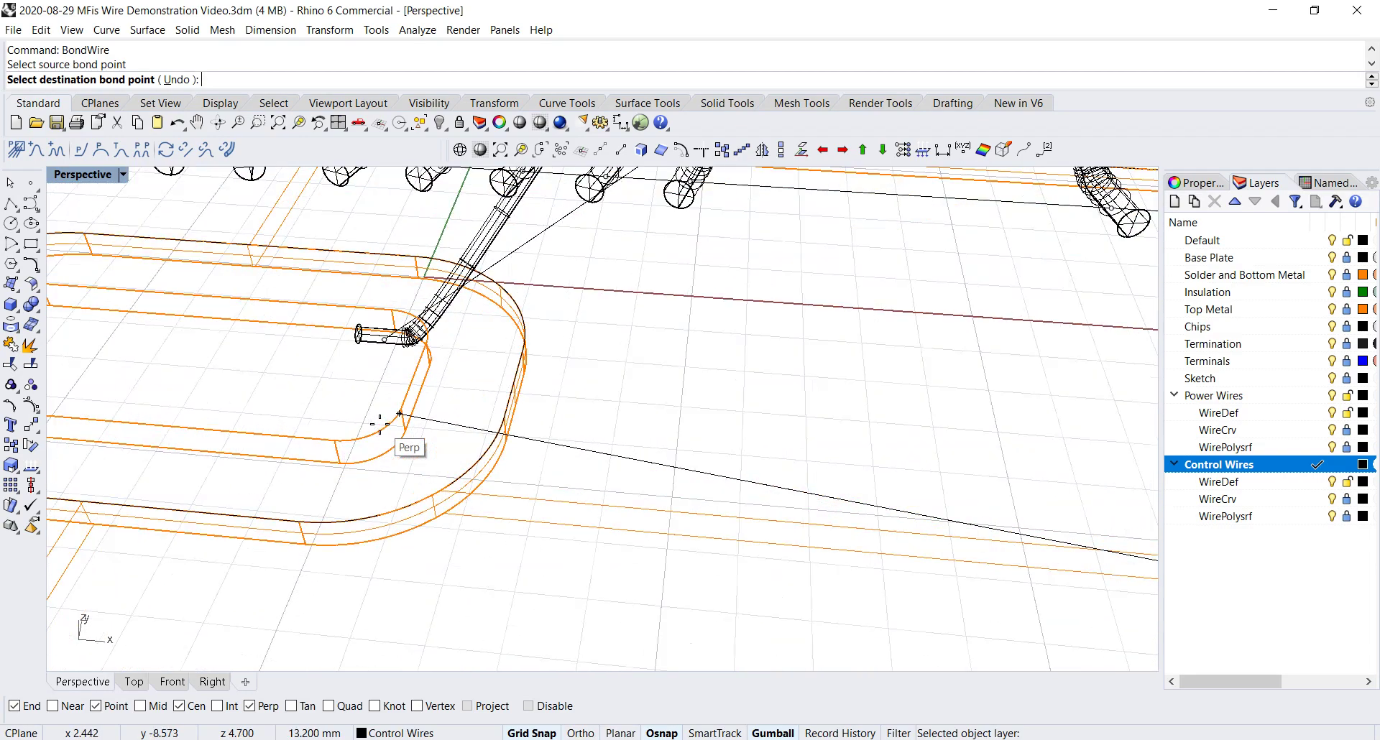
left_click(399, 415)
scroll(399, 414, "down", 4)
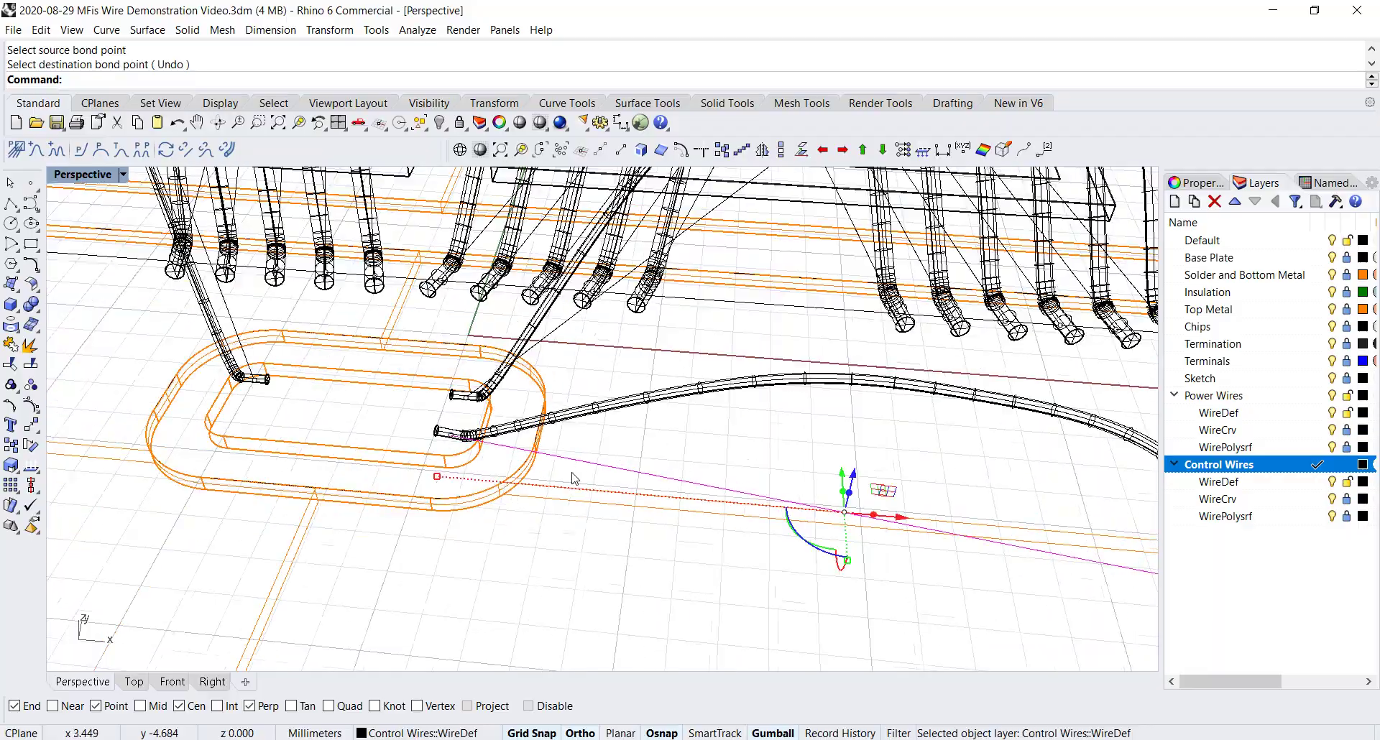
key("Escape")
scroll(672, 456, "down", 3)
right_click_drag(731, 456, 568, 440, "shift")
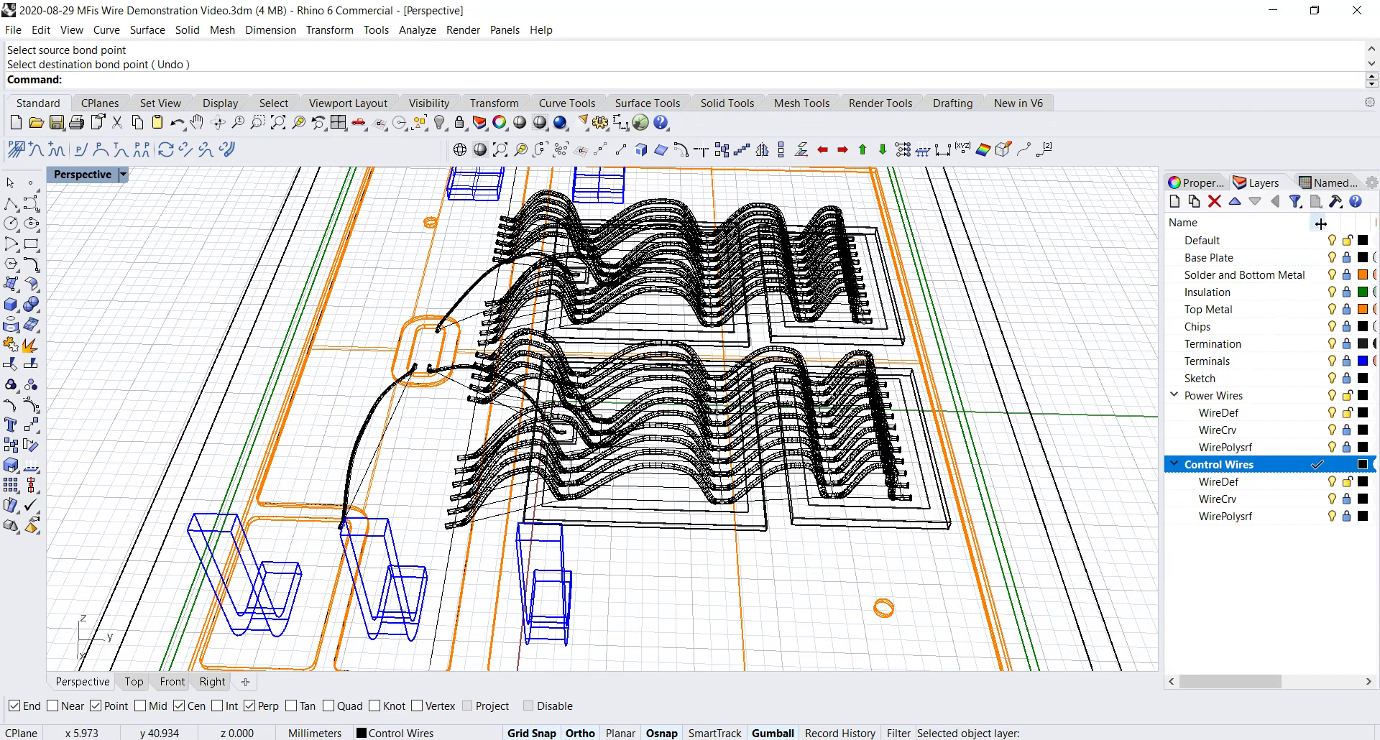
Set Perspective to Shaded and open Loop Parameters for a power wire on the chip edge
left_click(480, 149)
scroll(819, 525, "up", 3)
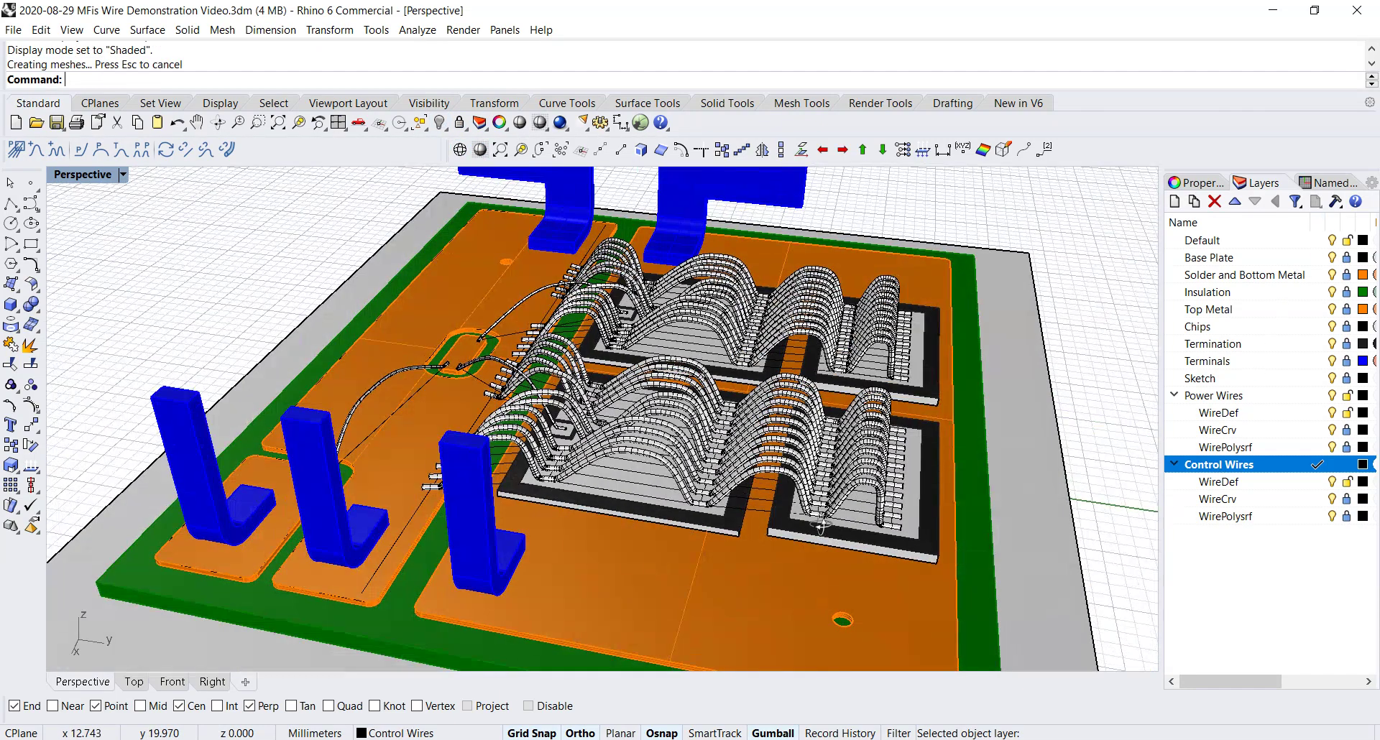
scroll(625, 480, "up", 4)
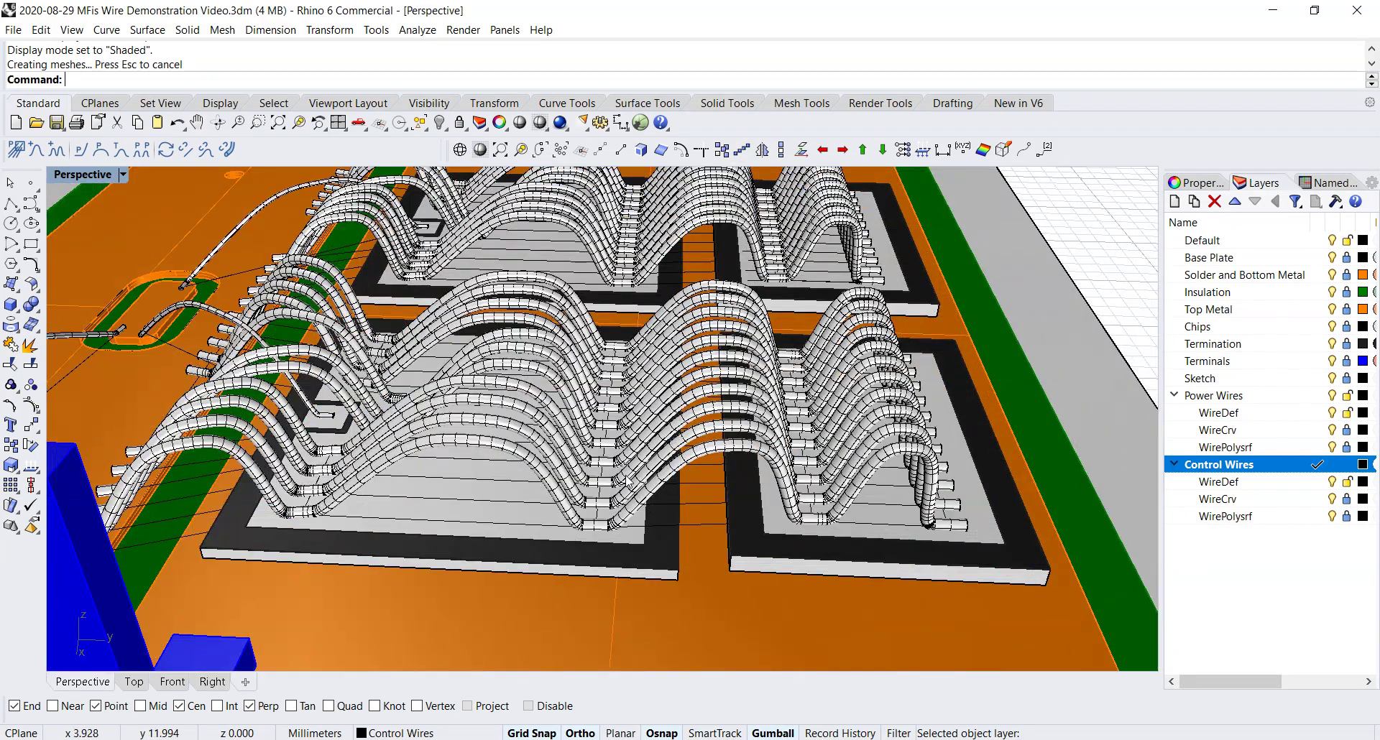
scroll(626, 479, "down", 2)
left_click(548, 511)
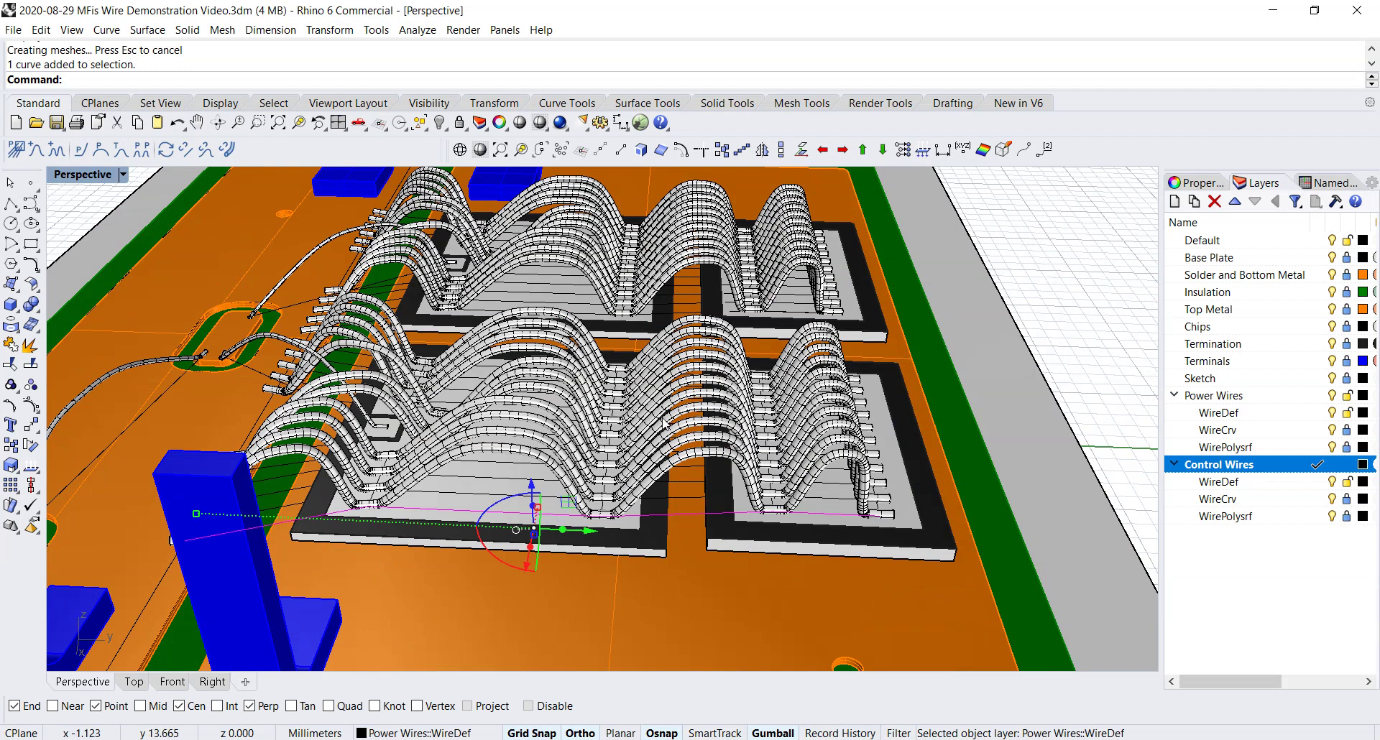
left_click(101, 149)
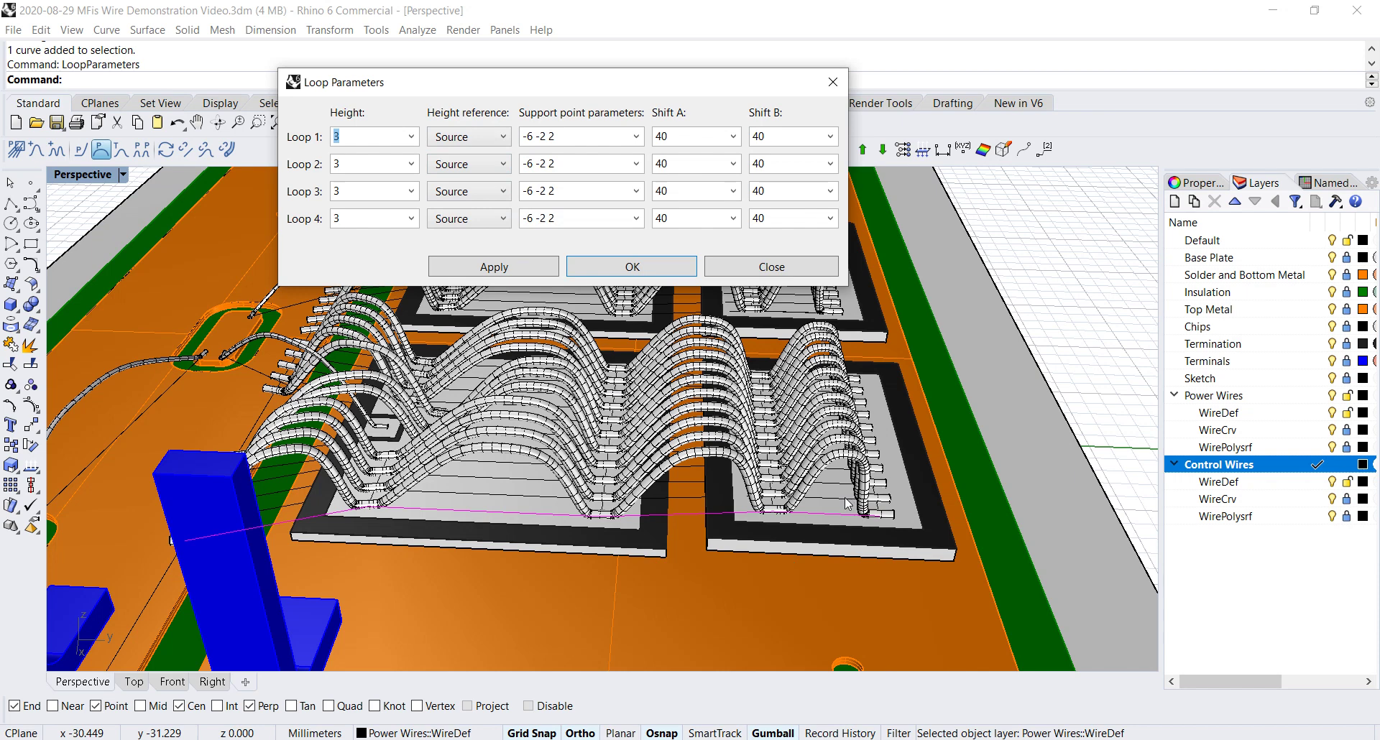
Set the Height reference of loops 1–4 to Destination and apply
left_click(468, 136)
left_click(476, 185)
left_click(475, 165)
left_click(467, 218)
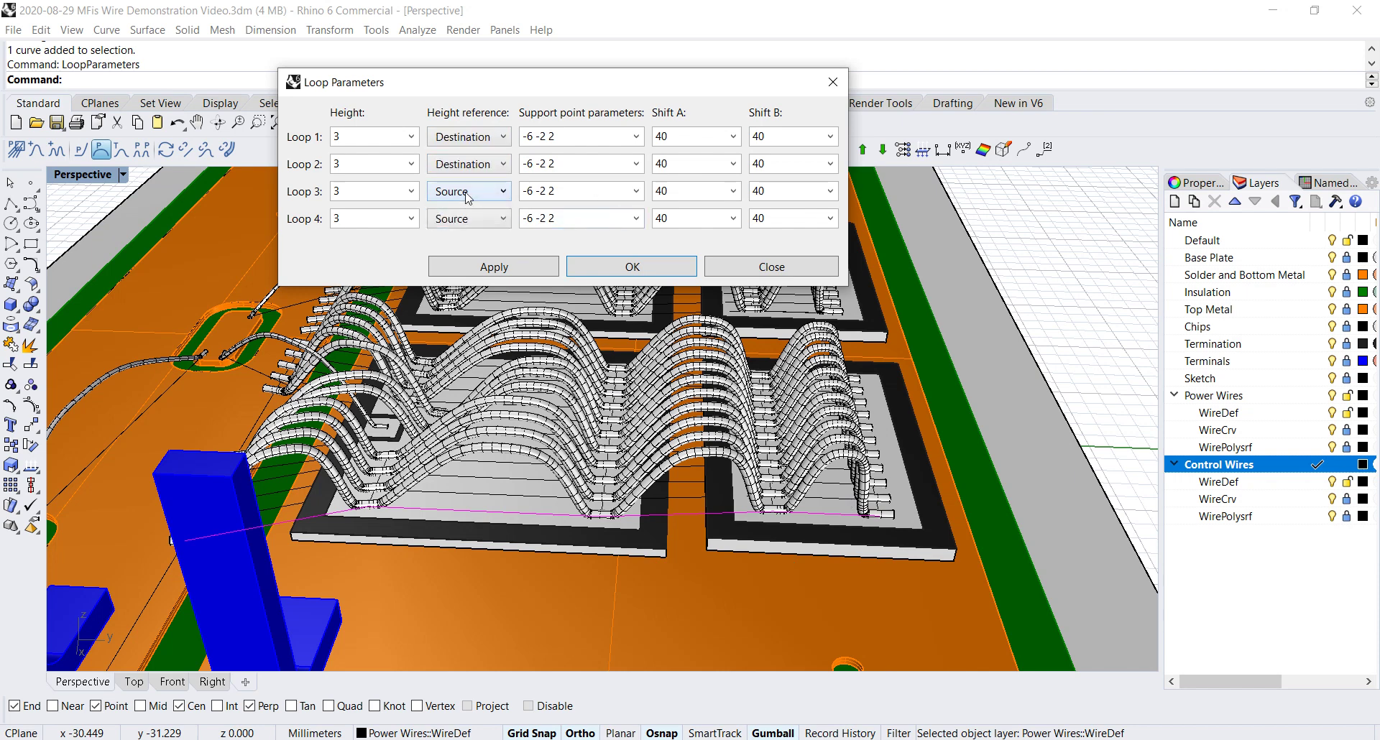
left_click(467, 192)
left_click(465, 245)
left_click(465, 219)
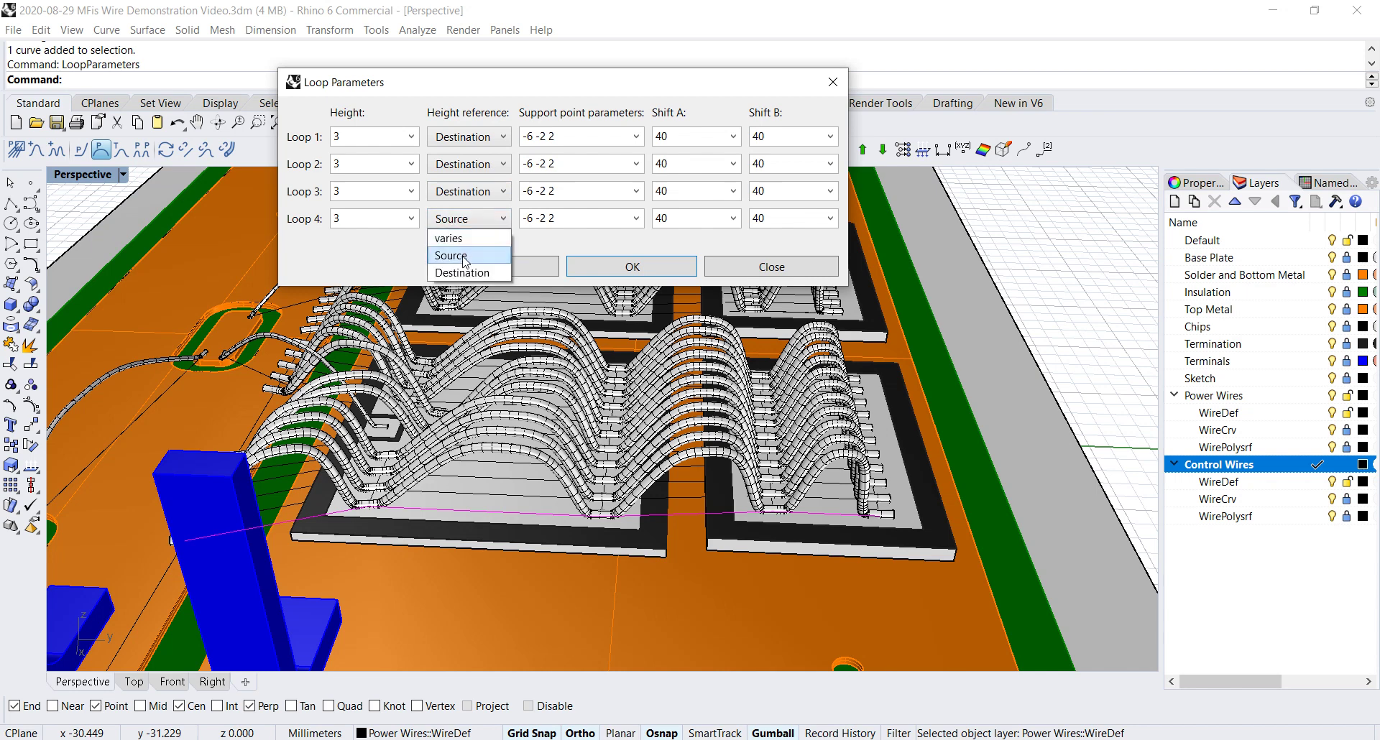
left_click(467, 272)
left_click(505, 270)
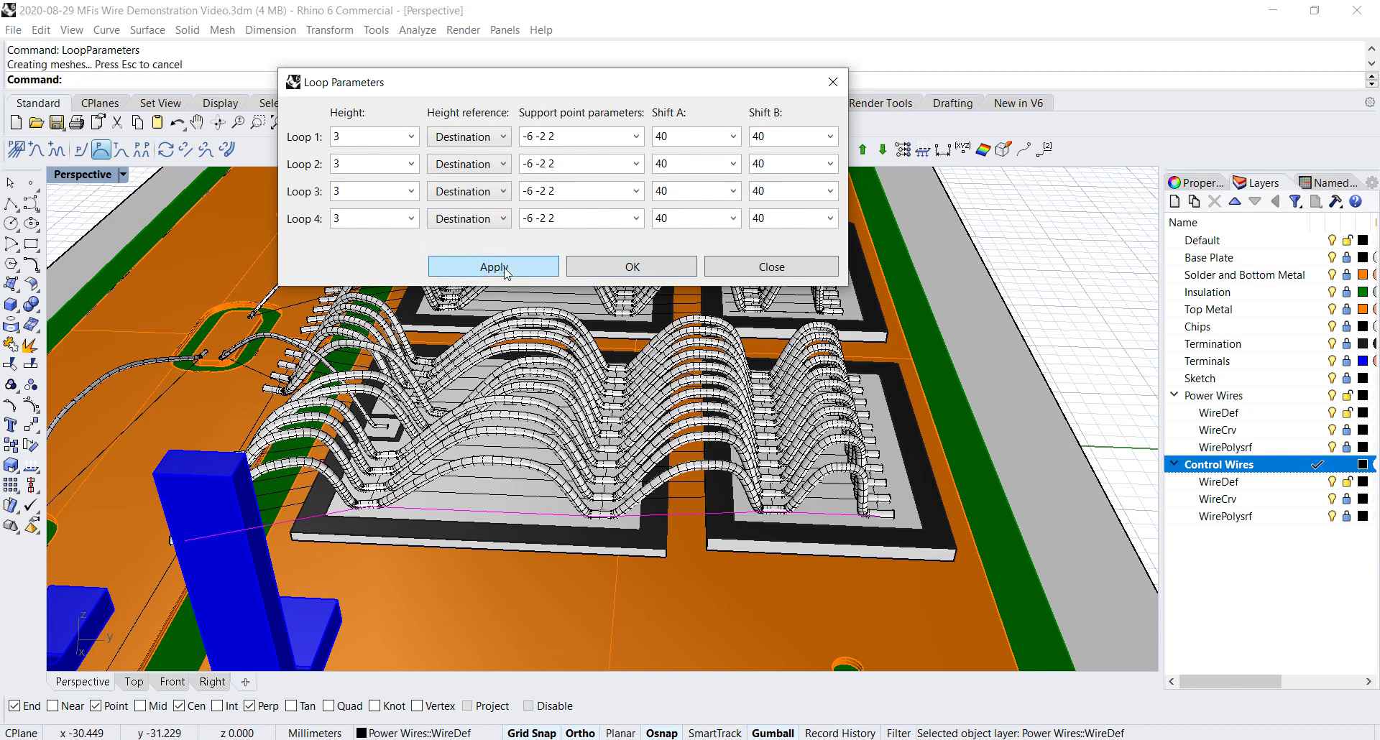
Lower loop 1 height to 2.5 with support points -4 -1 2, and confirm
double_click(352, 136)
left_click(486, 271)
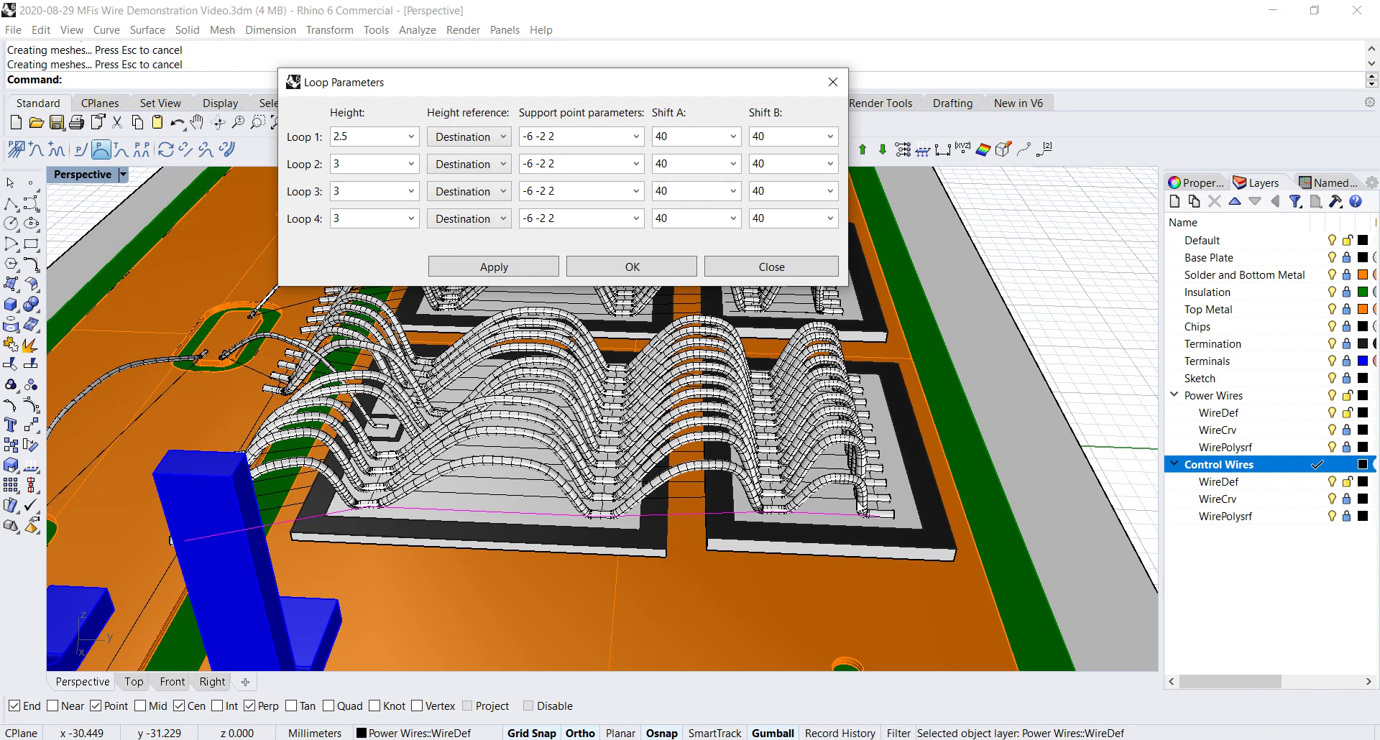
left_click(571, 135)
type("-4")
left_click(772, 266)
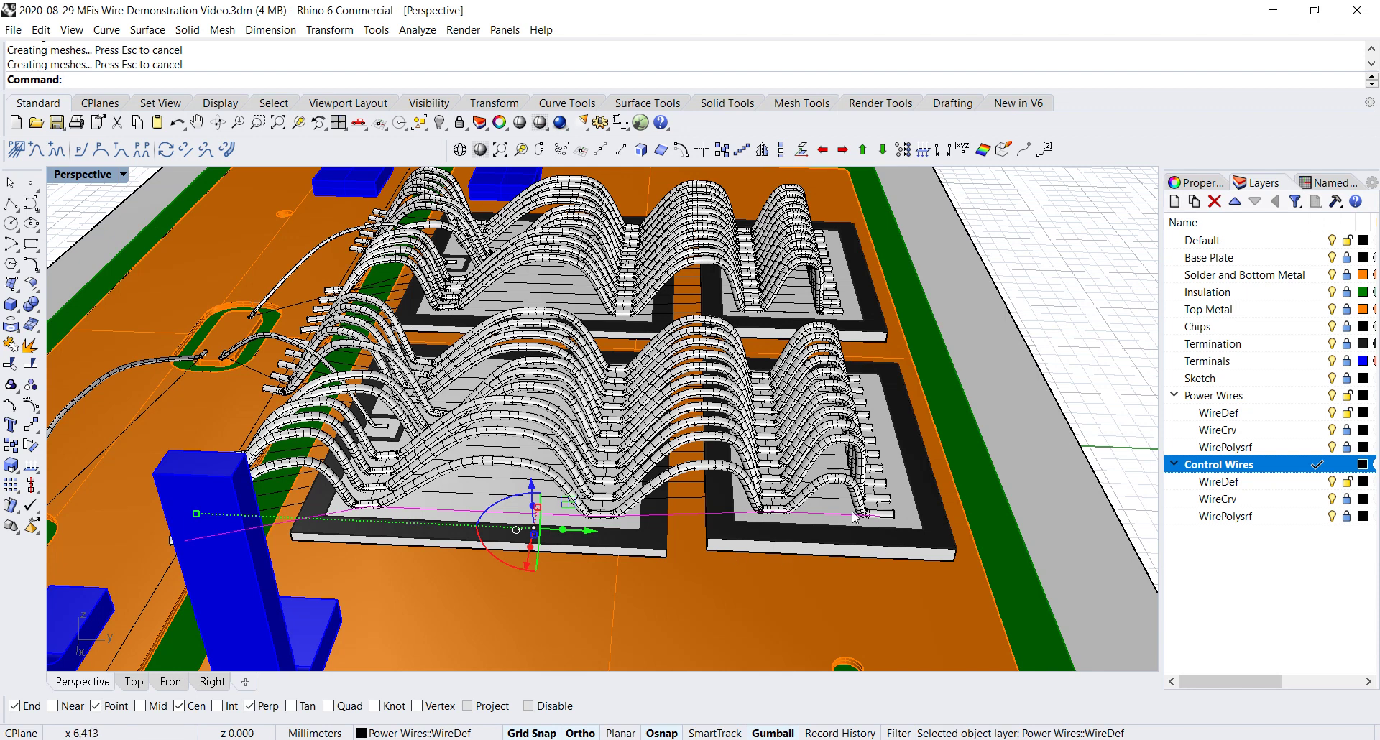
Copy the tuned wire's loop and foot parameters onto the window-selected control wires, keeping all options
left_click(143, 148)
left_click_drag(751, 555, 717, 203)
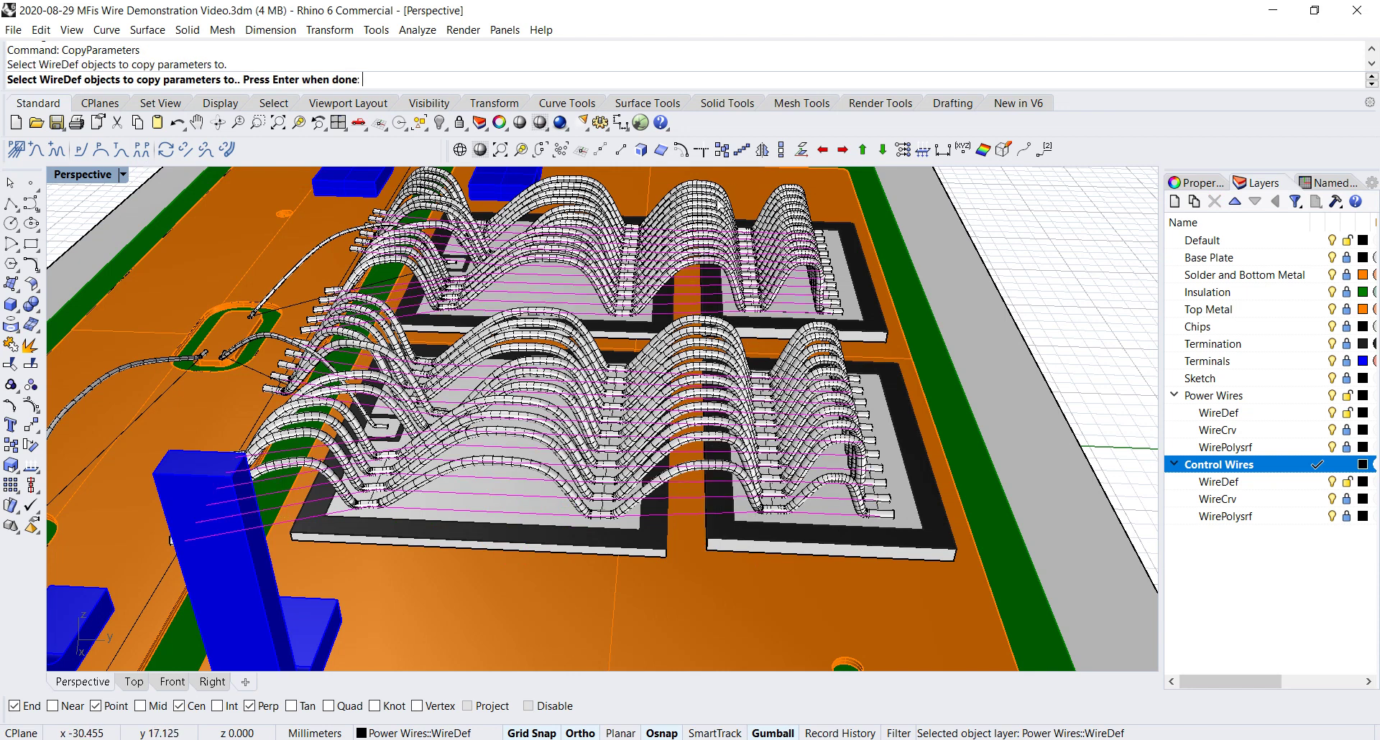
key("Return")
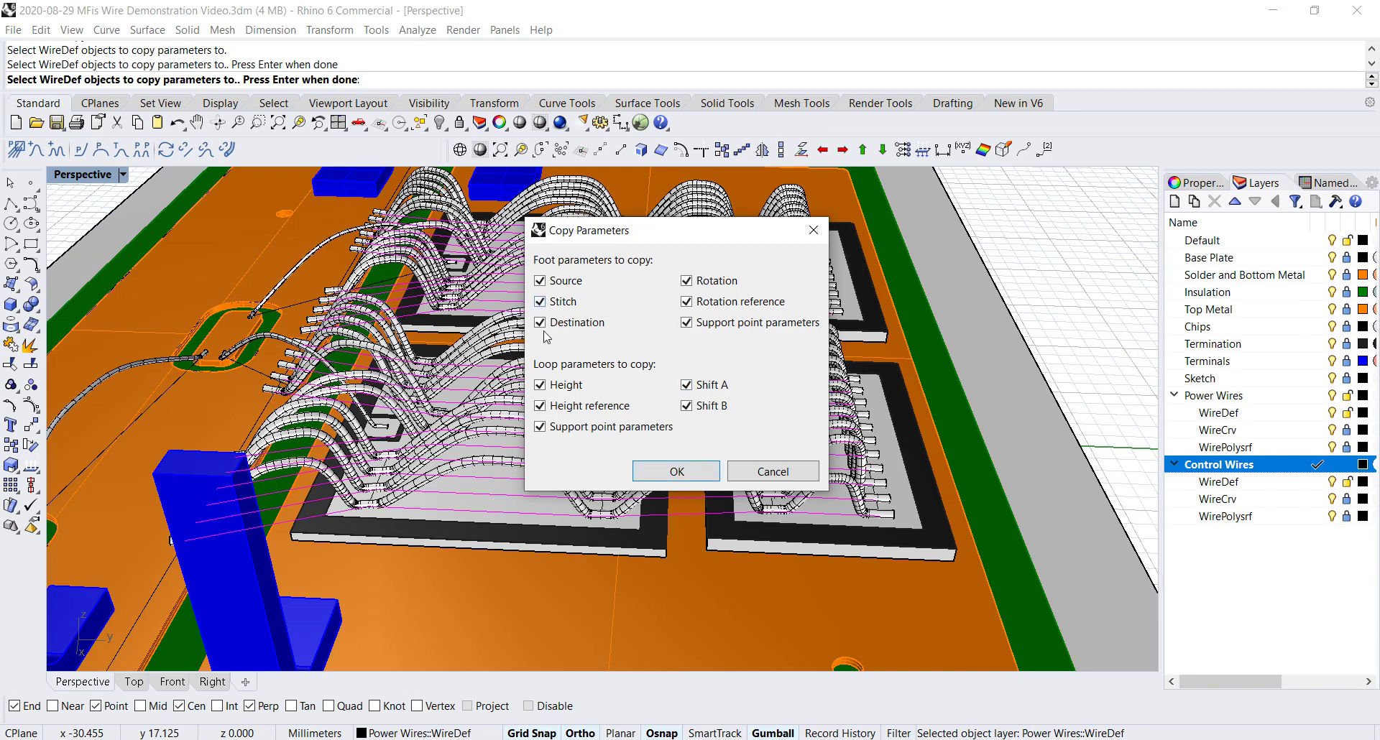
left_click(677, 472)
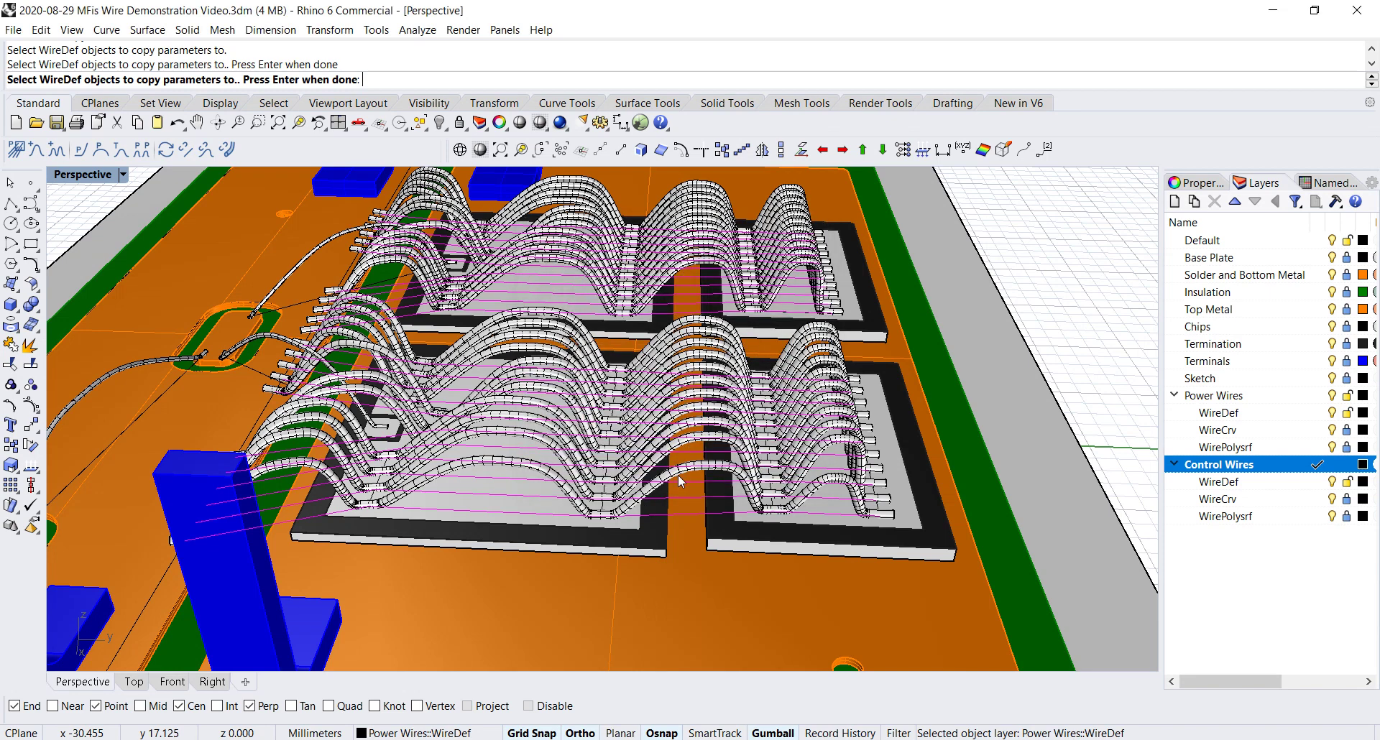
key("Return")
key("Escape")
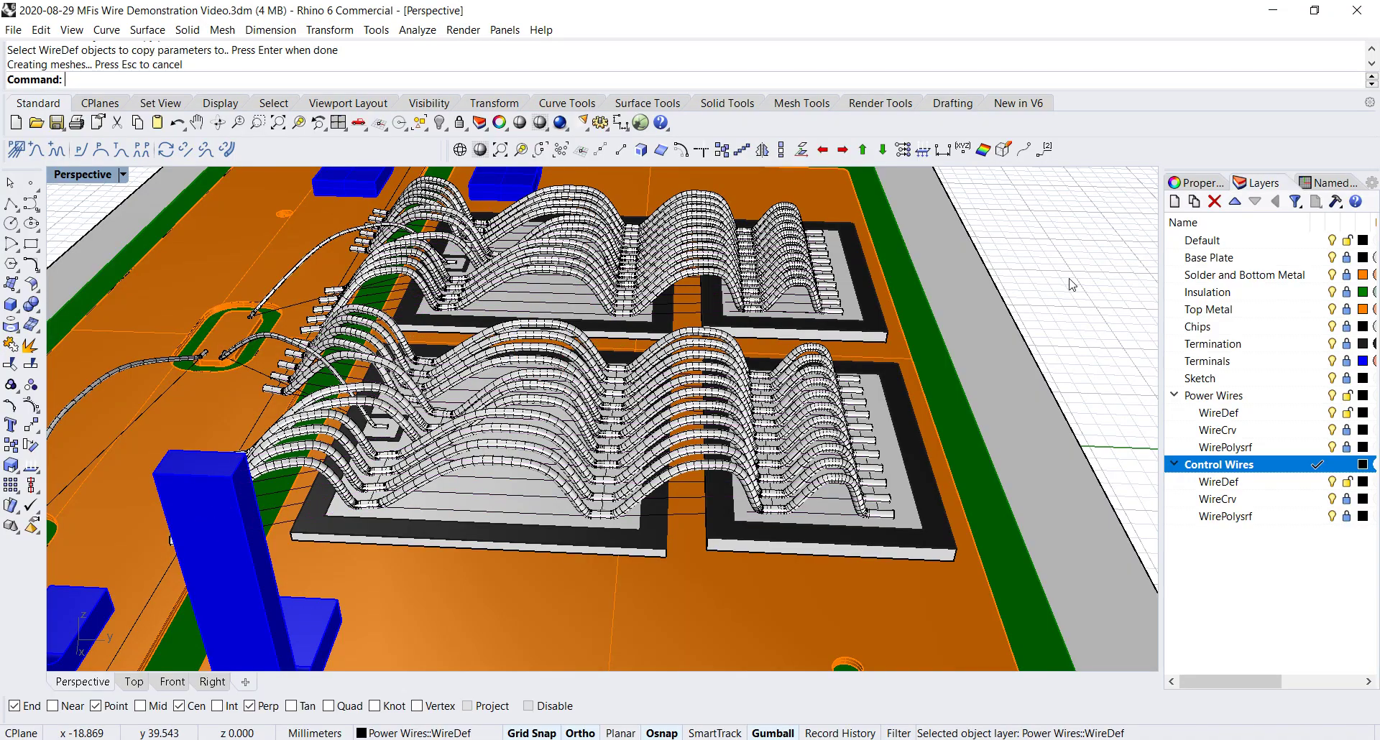
right_click_drag(678, 474, 537, 486)
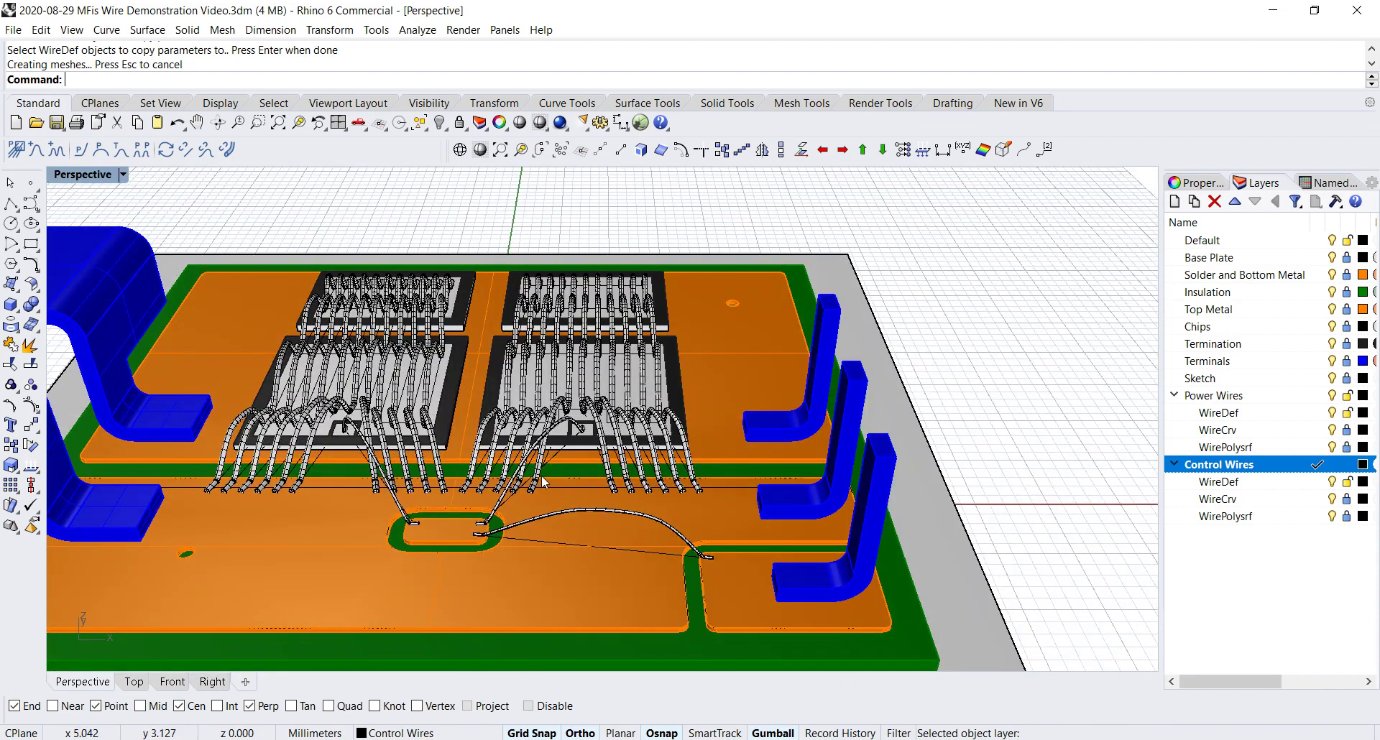
Tilt and zoom over the whole board, then set Power Wires as the current layer
right_click_drag(538, 483, 411, 530)
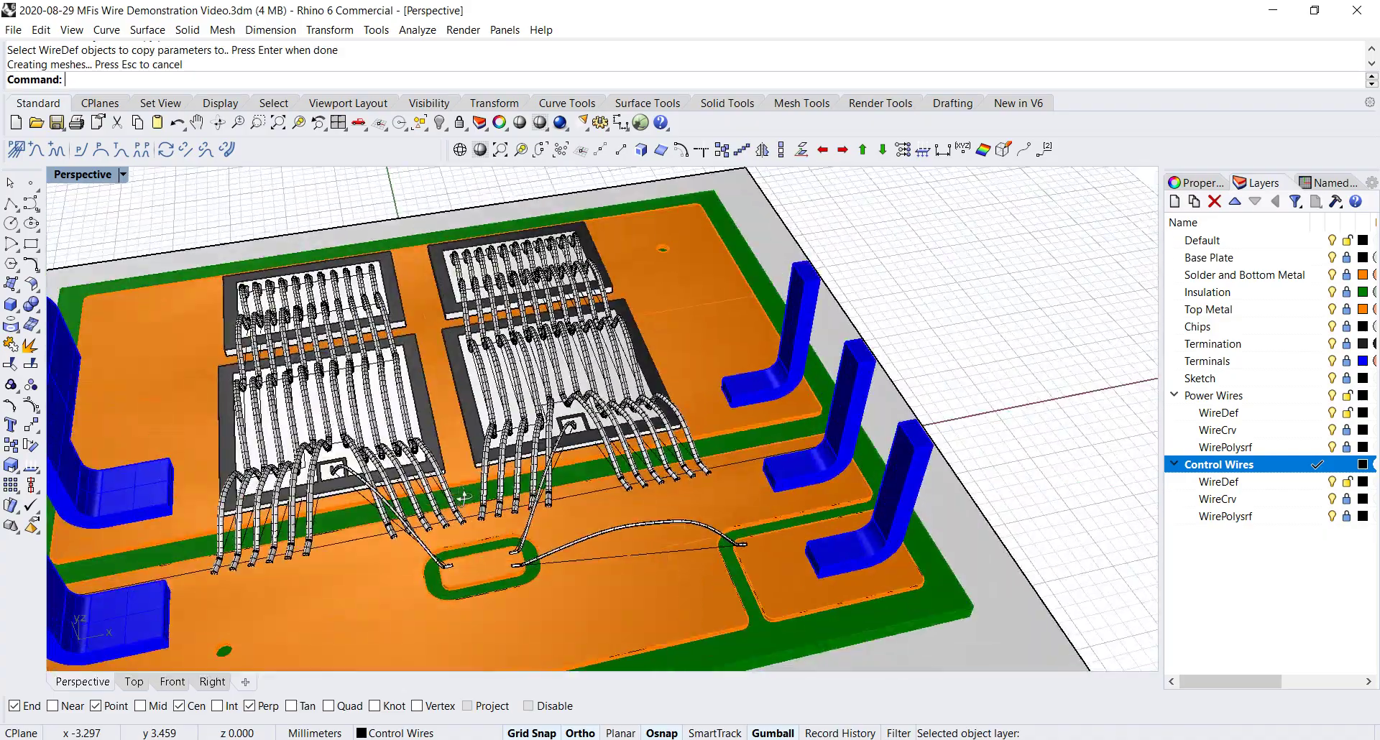
scroll(407, 493, "up", 6)
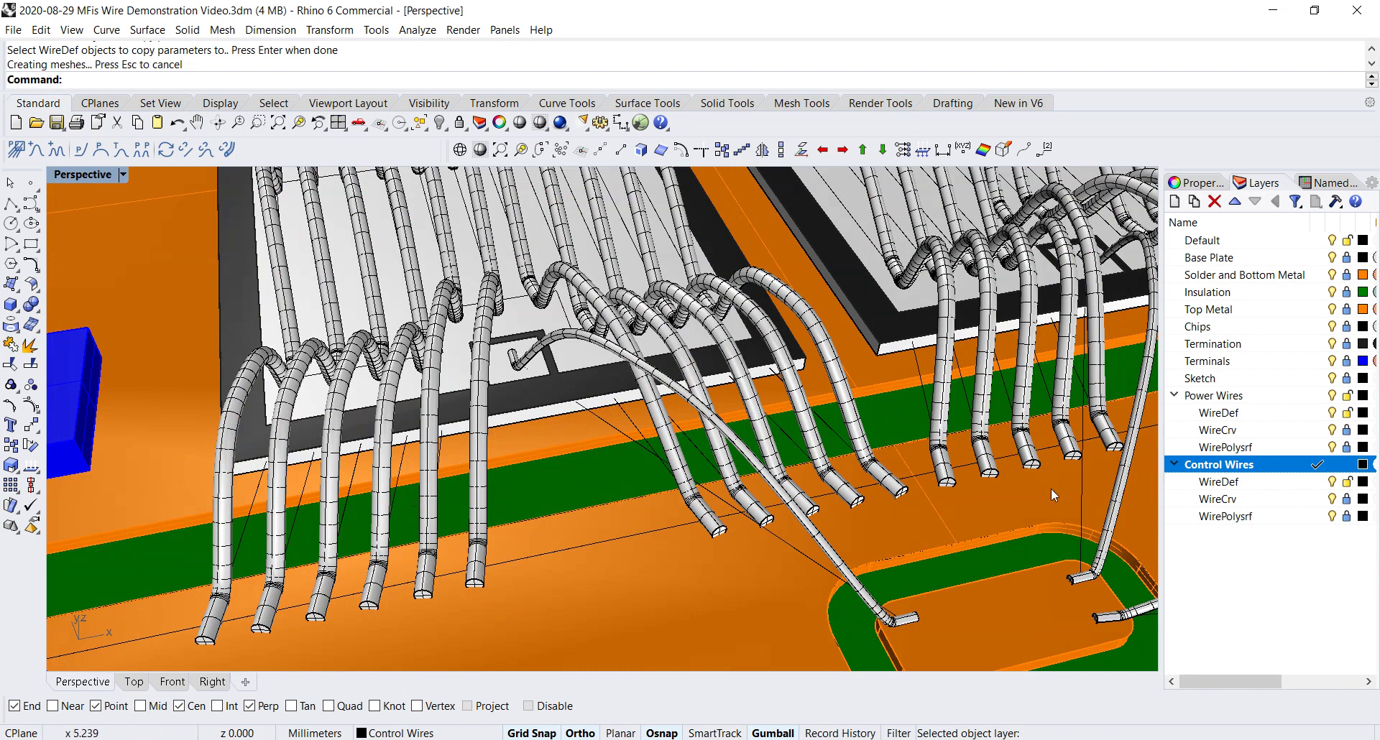
left_click(1320, 396)
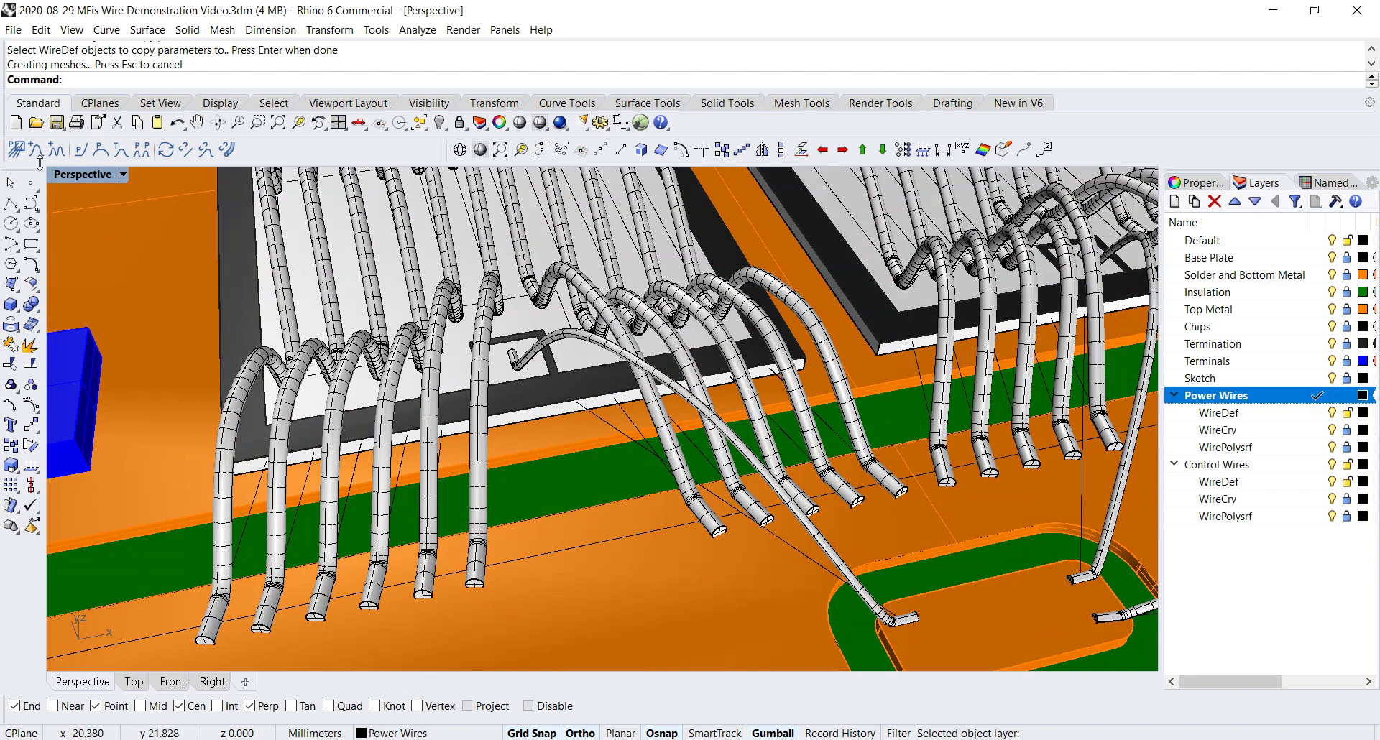
Give the power wires a Polygonal cross-section with 6 sides in Layout Parameters
left_click(16, 149)
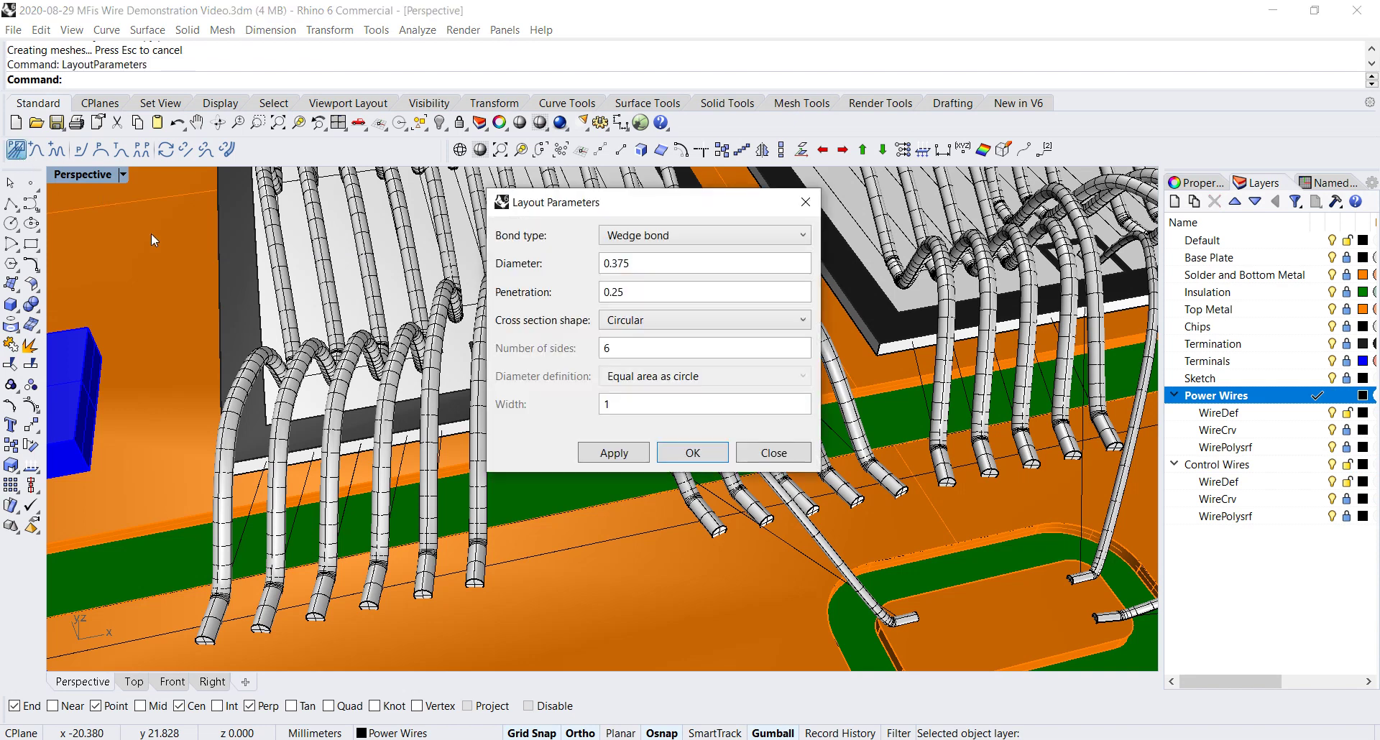
left_click(648, 321)
left_click(647, 364)
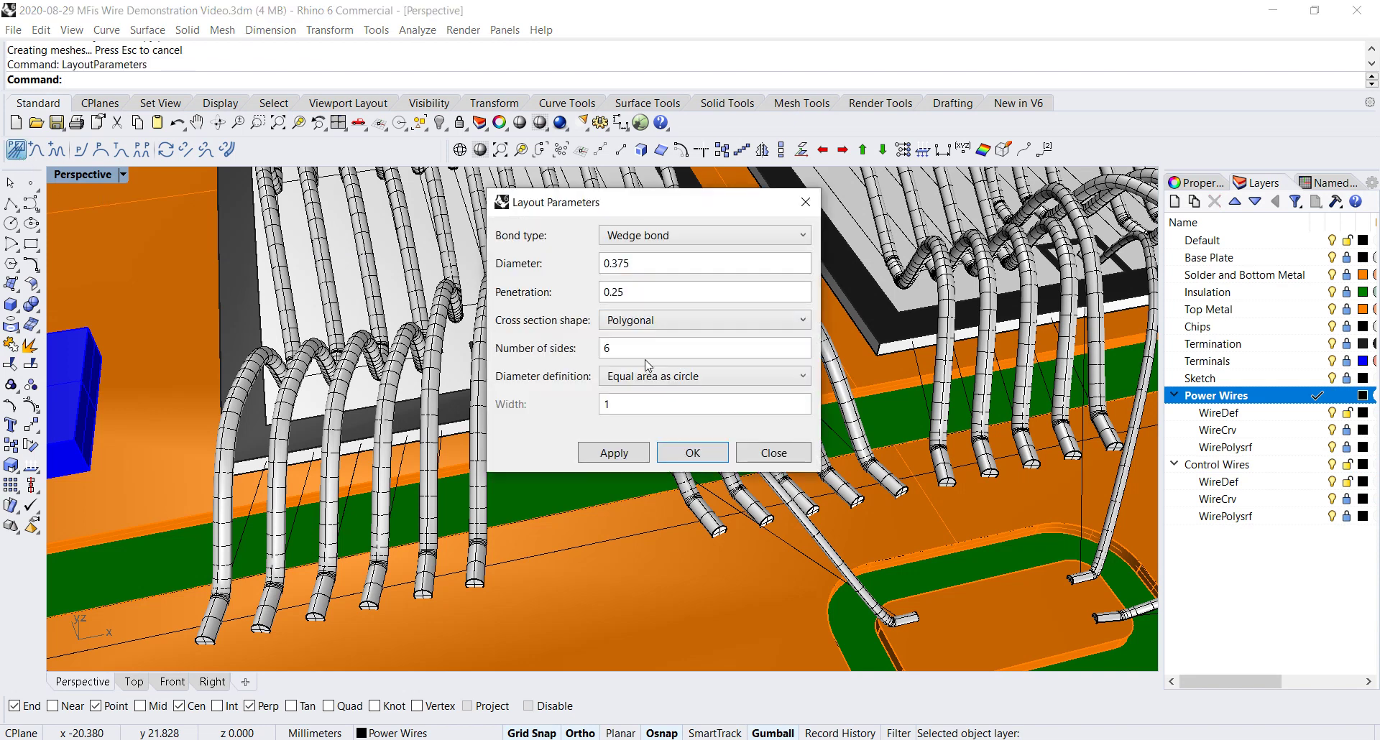
left_click(675, 455)
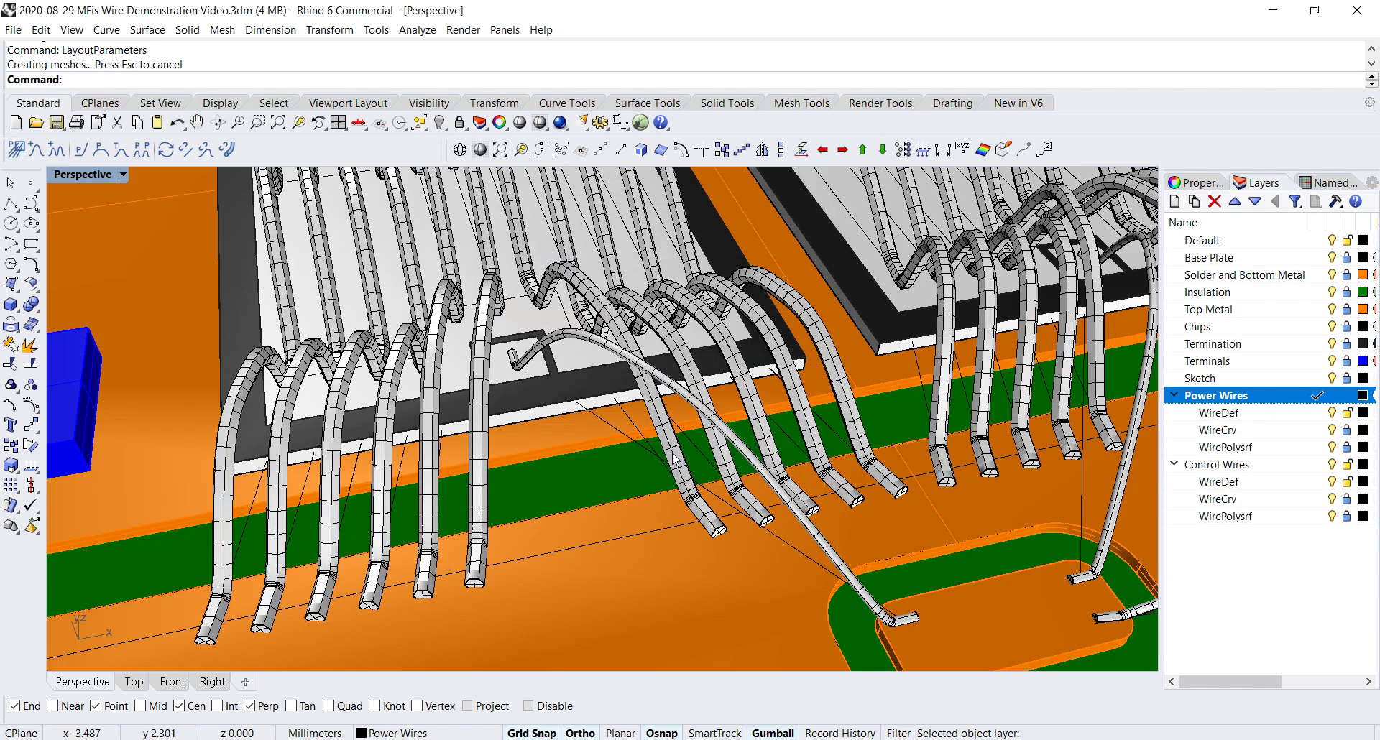
Inspect the hexagonal wires, then switch to the 2D documentation PDF
scroll(674, 455, "up", 8)
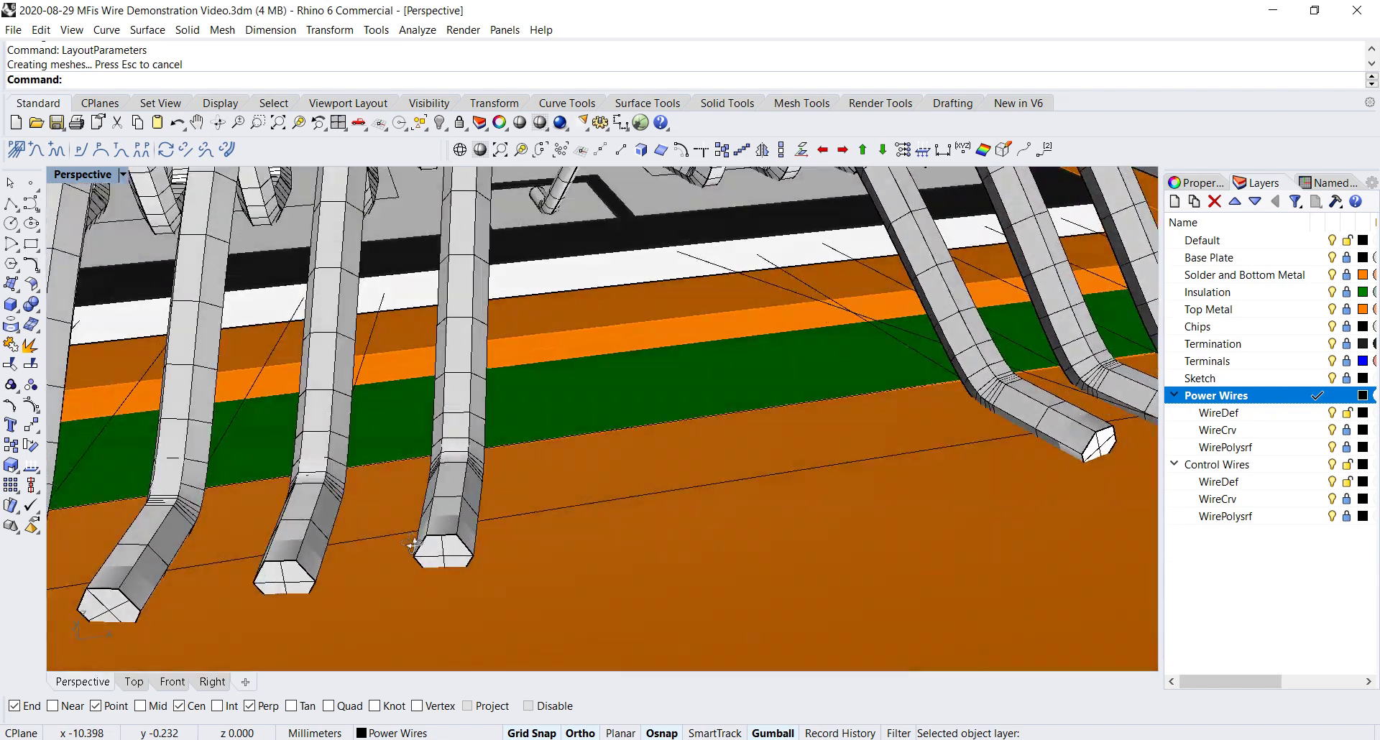
scroll(413, 544, "down", 4)
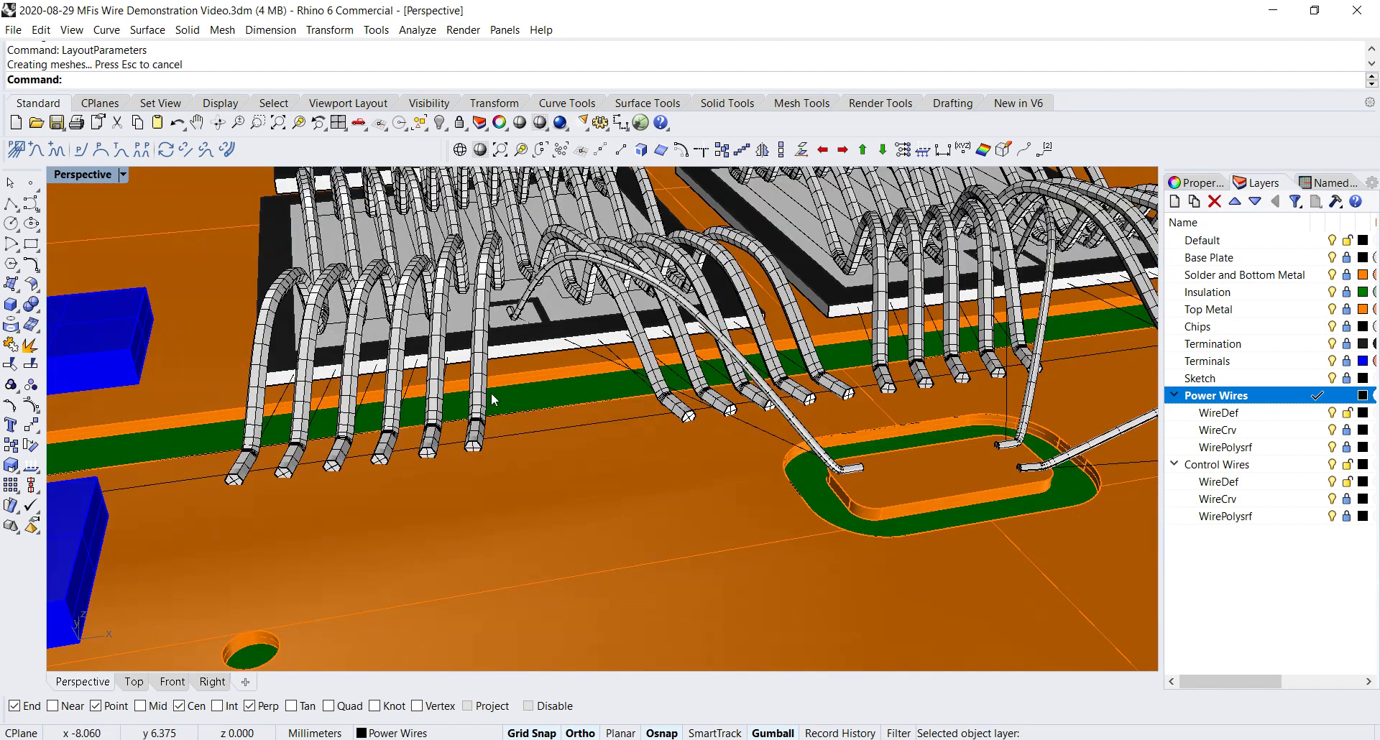
scroll(535, 482, "down", 3)
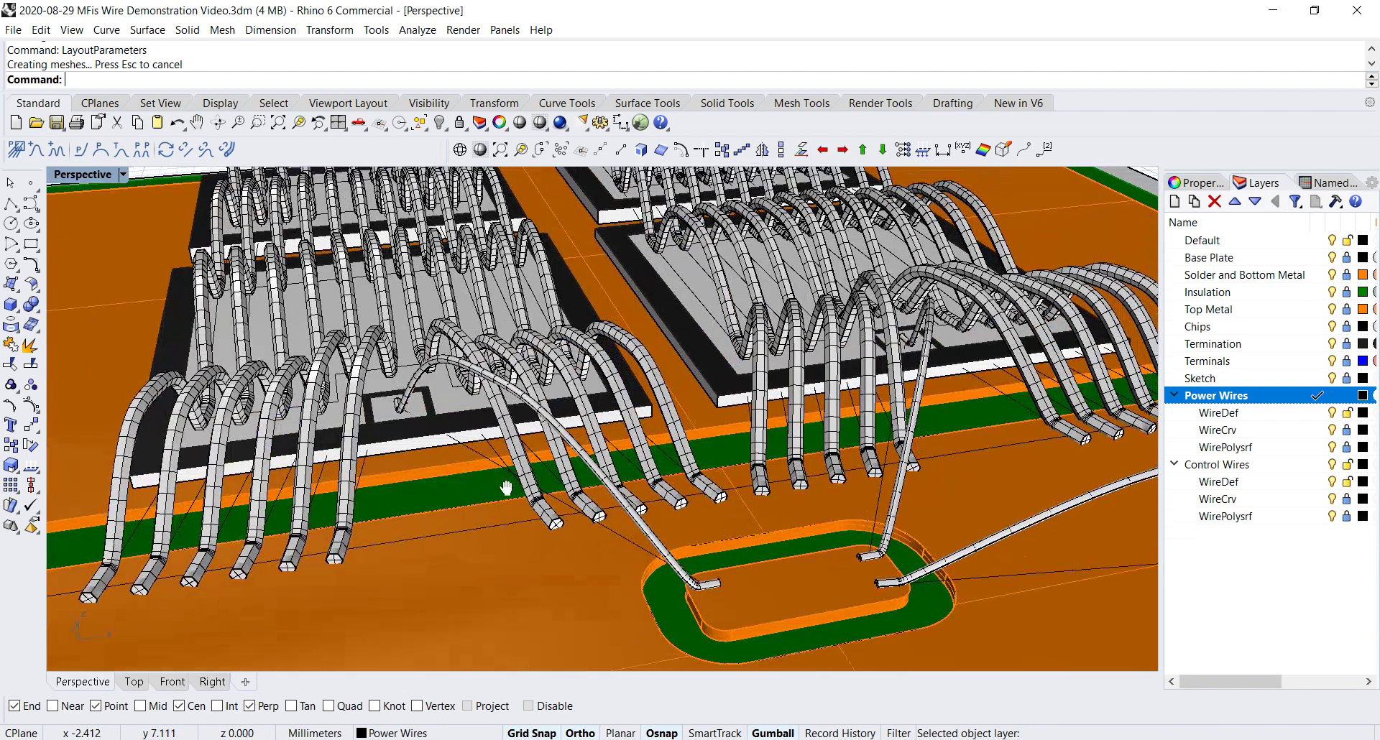
scroll(539, 483, "down", 2)
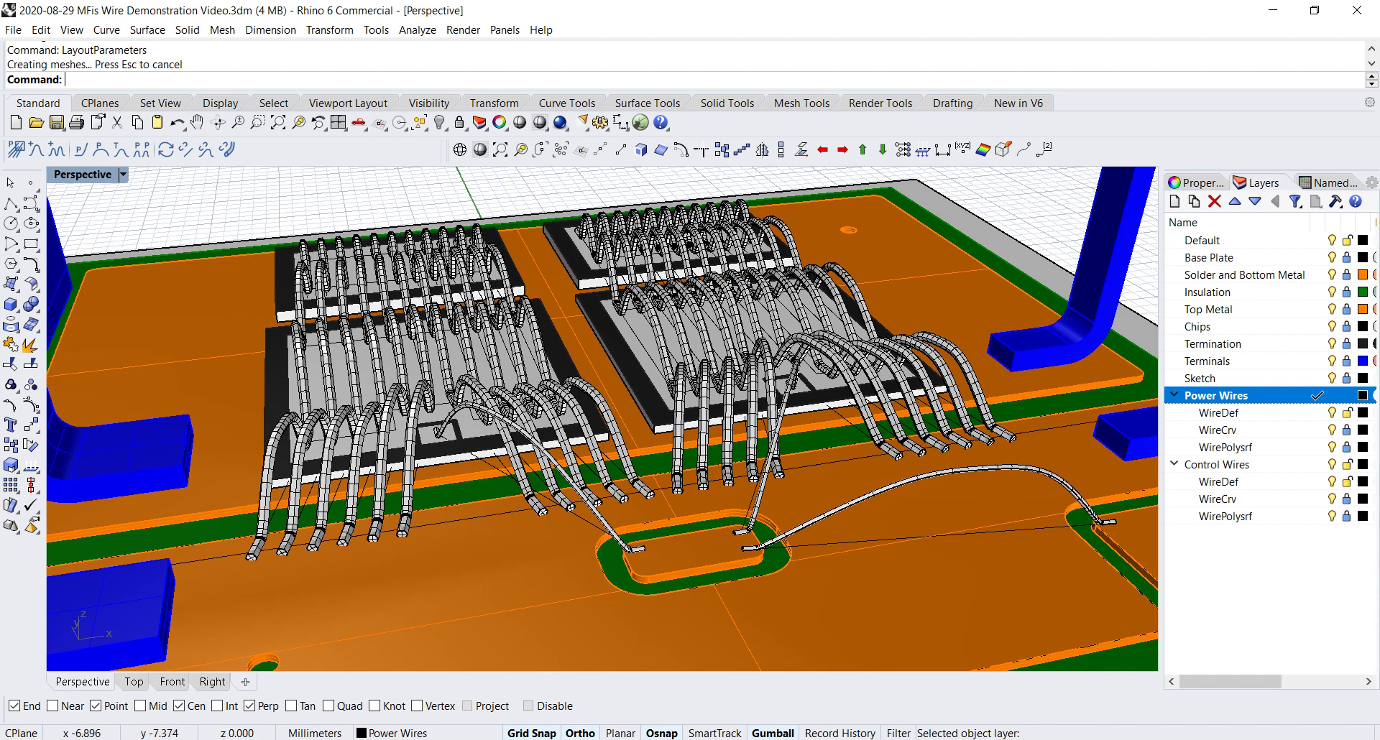
key("alt+Tab")
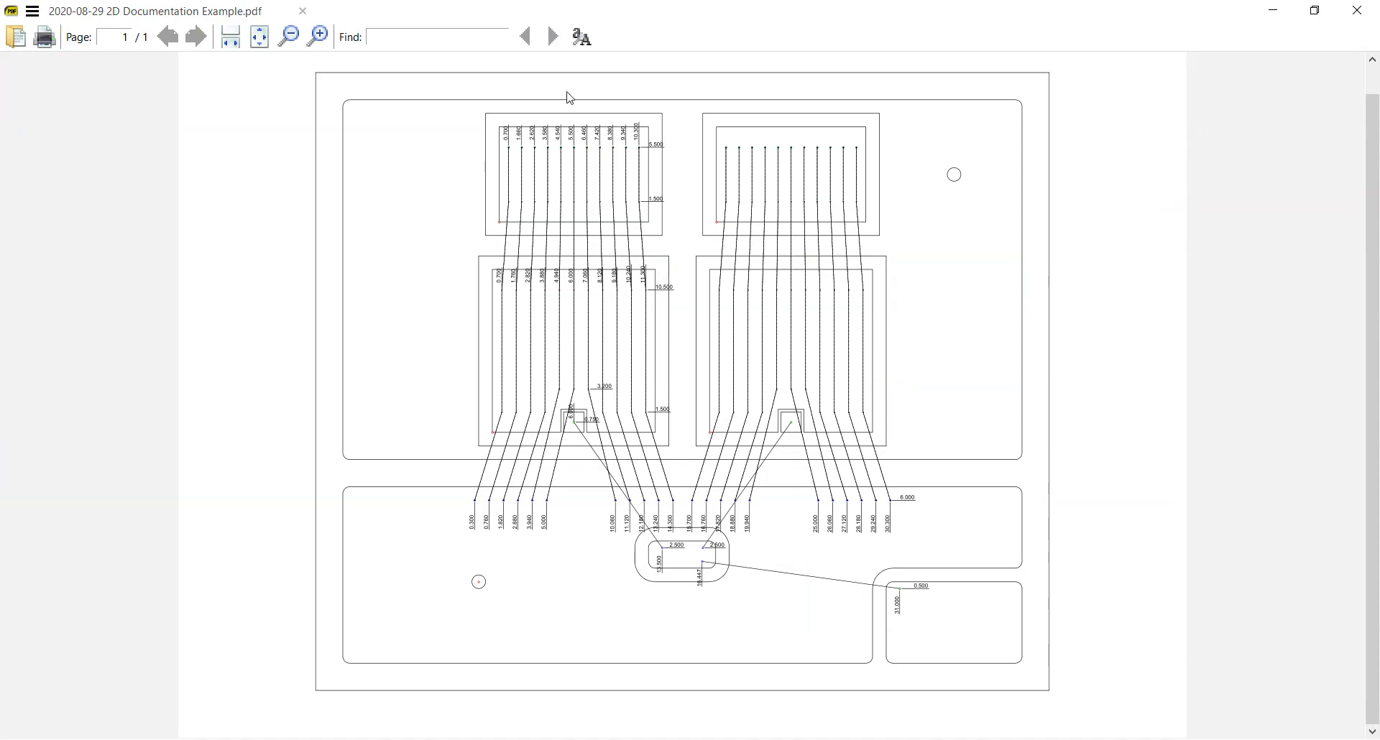
Zoom around the '2020-08-29 2D Documentation Example.pdf' drawing, then switch to the MFis Wire web page
scroll(533, 129, "up", 5, "ctrl")
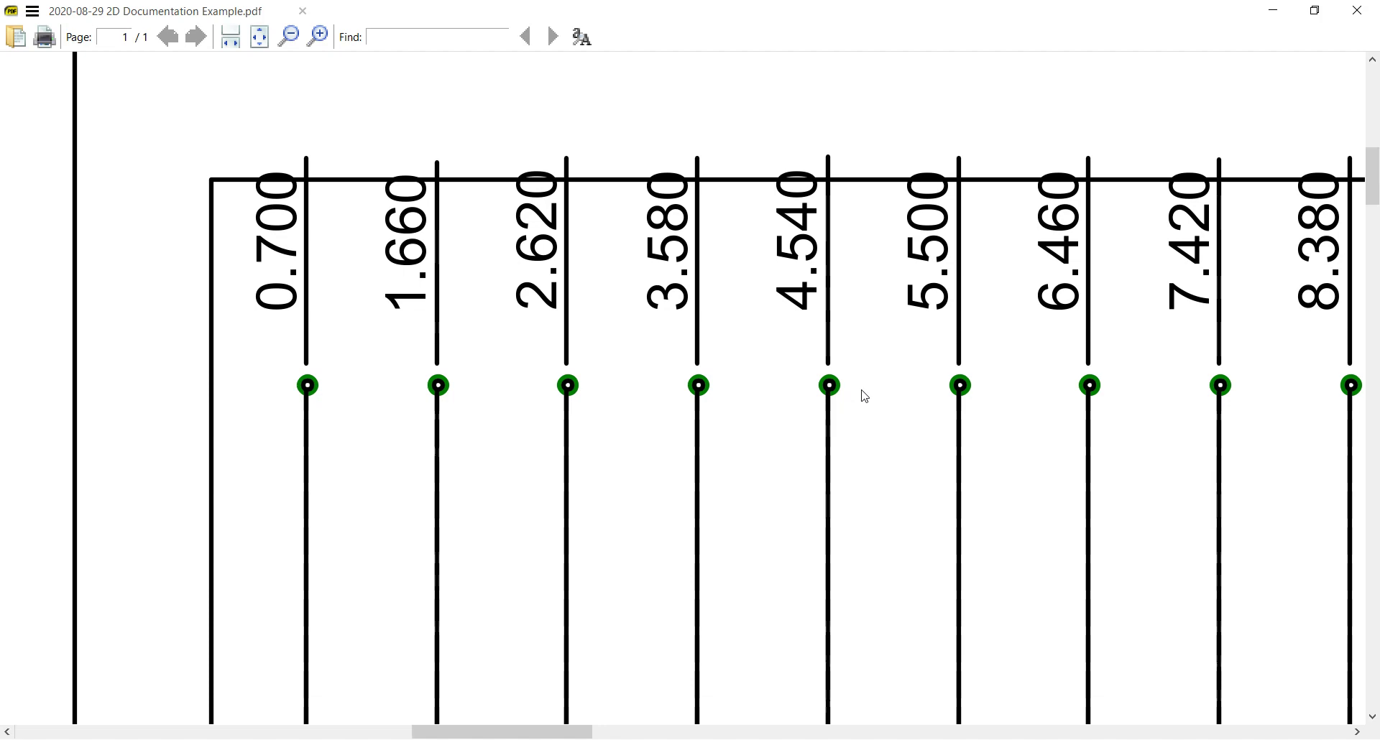
scroll(864, 395, "down", 5, "ctrl")
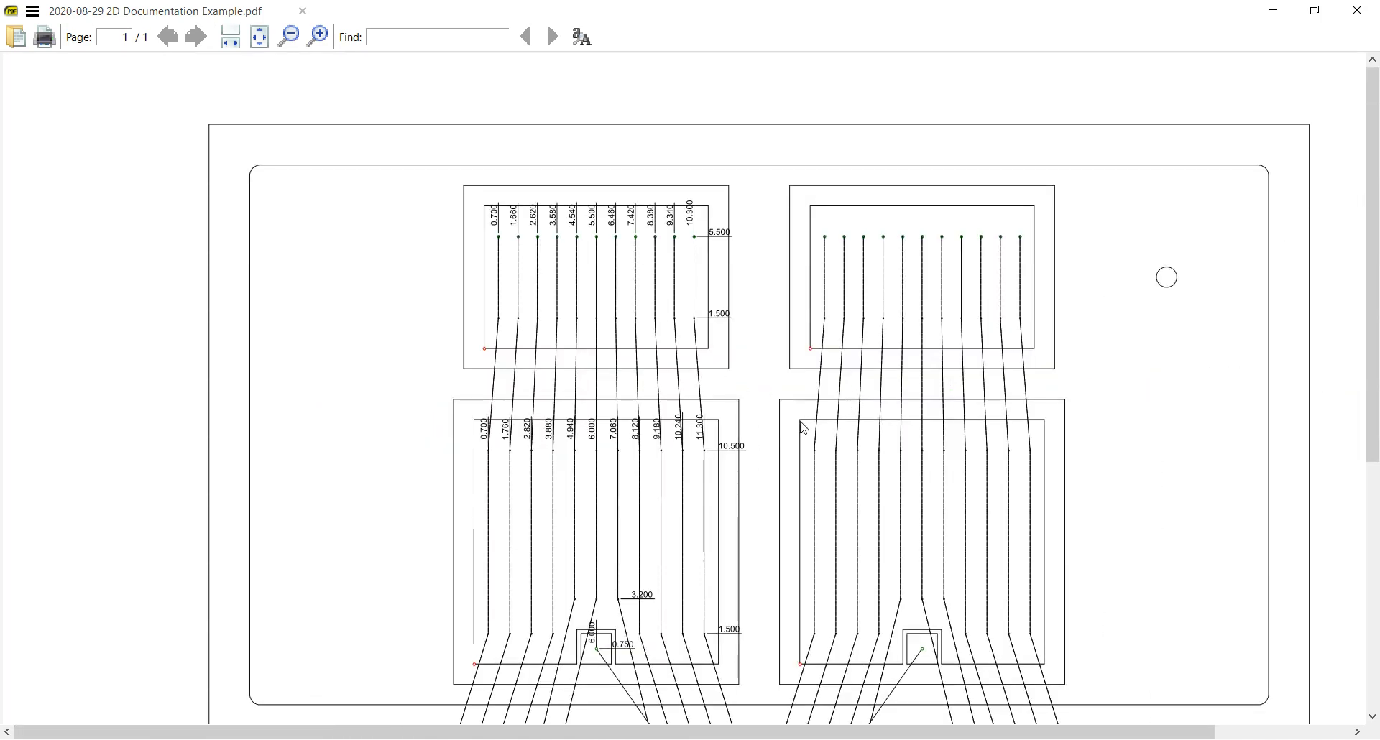
scroll(632, 528, "down", 5)
scroll(554, 441, "up", 6, "ctrl")
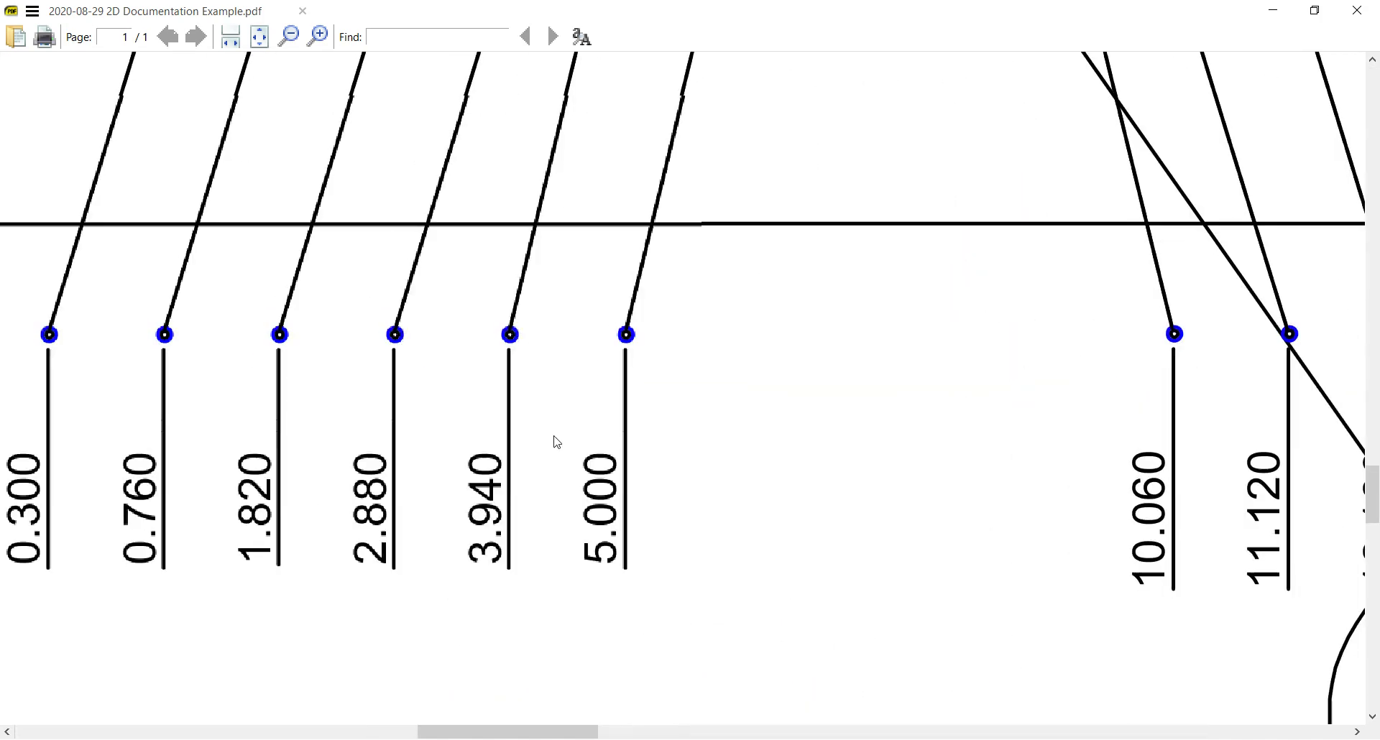
scroll(697, 291, "down", 5, "ctrl")
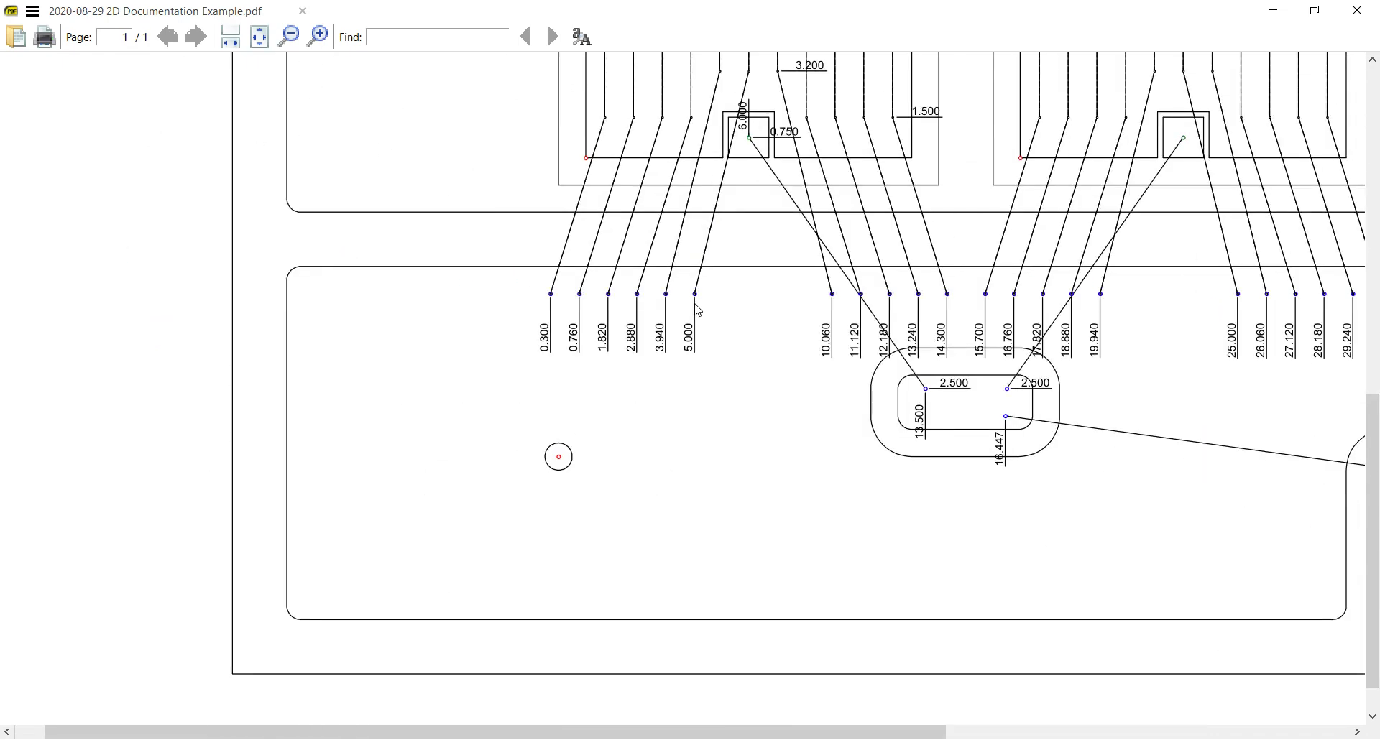
scroll(711, 406, "up", 3)
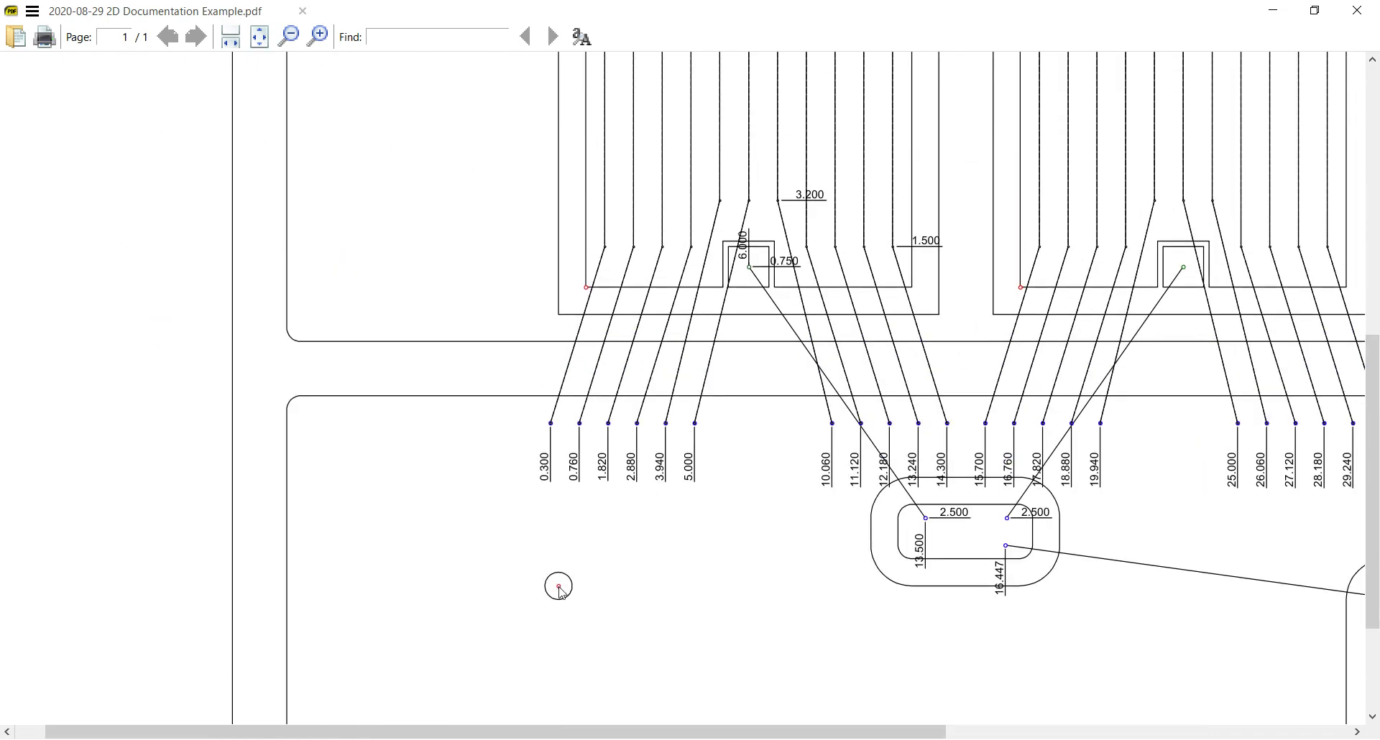
scroll(698, 485, "up", 2)
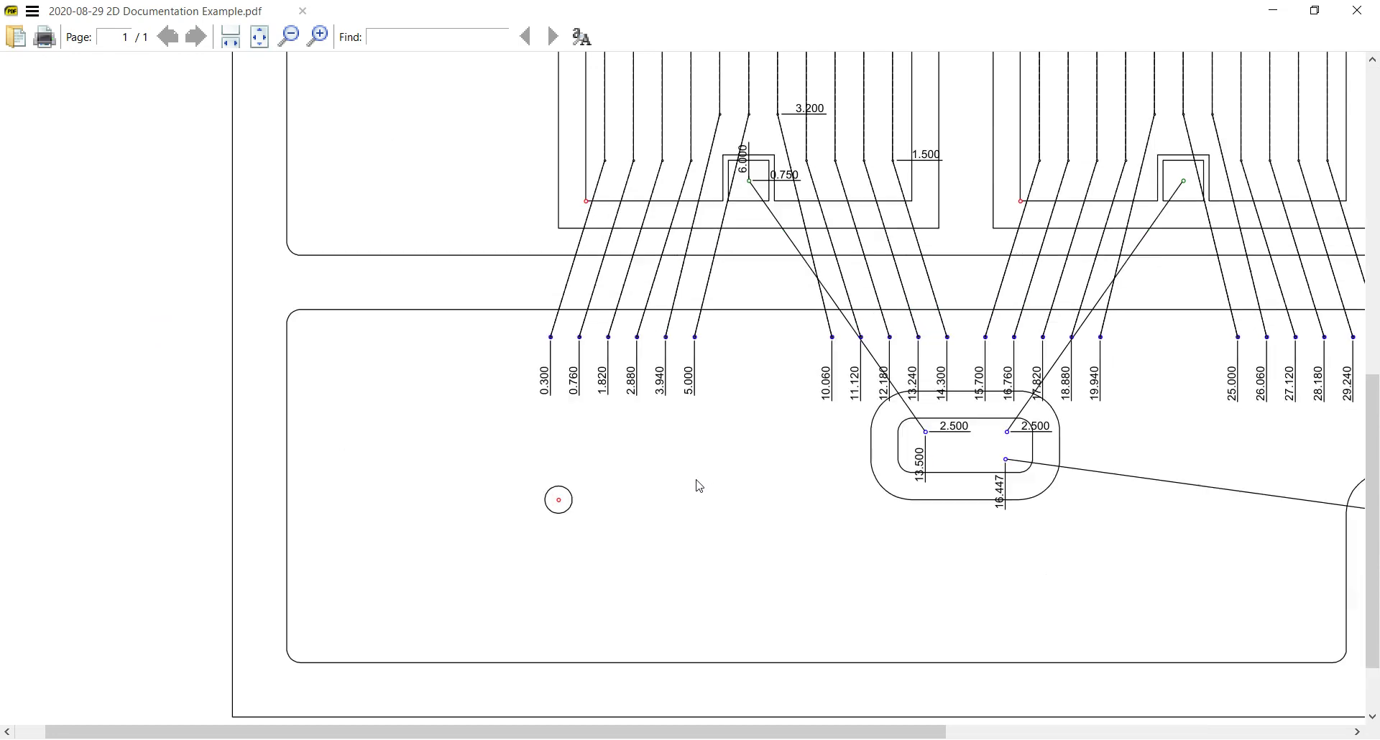
scroll(698, 486, "down", 4, "ctrl")
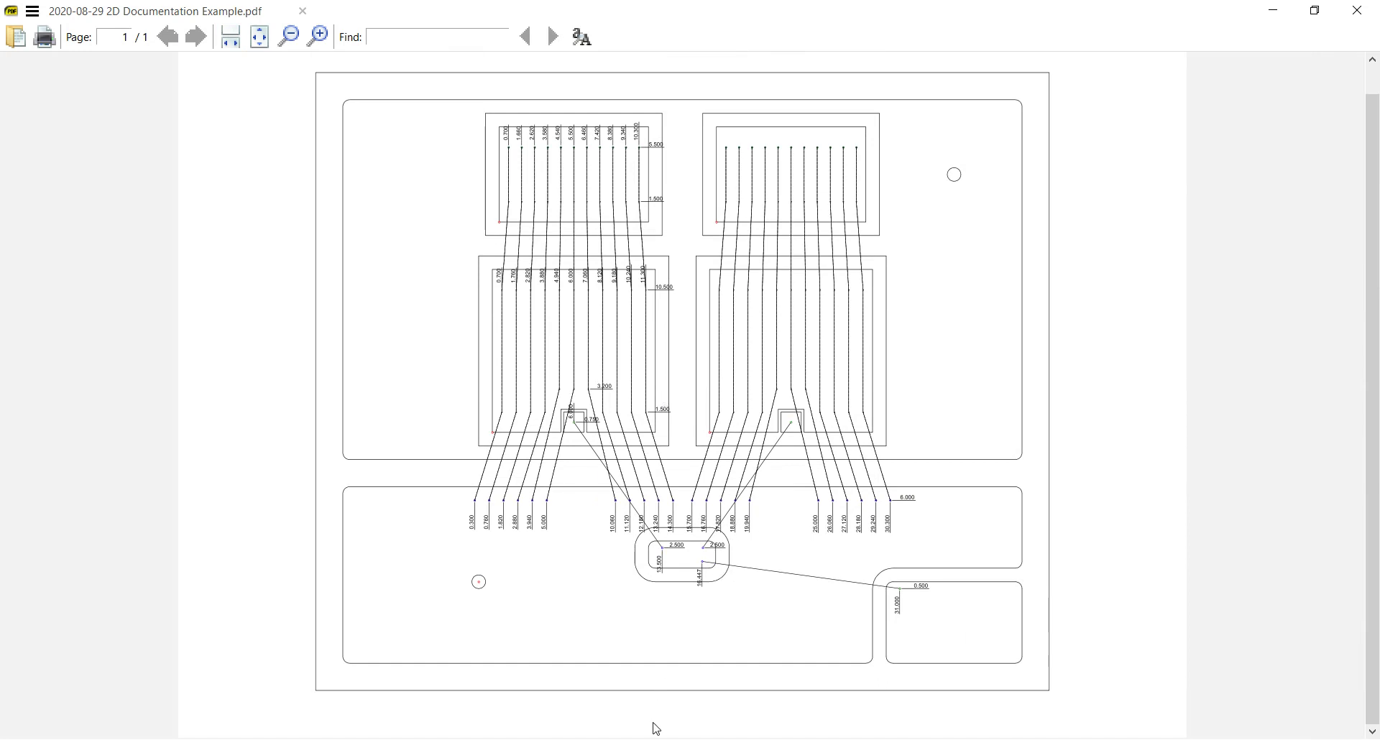
key("alt+Tab")
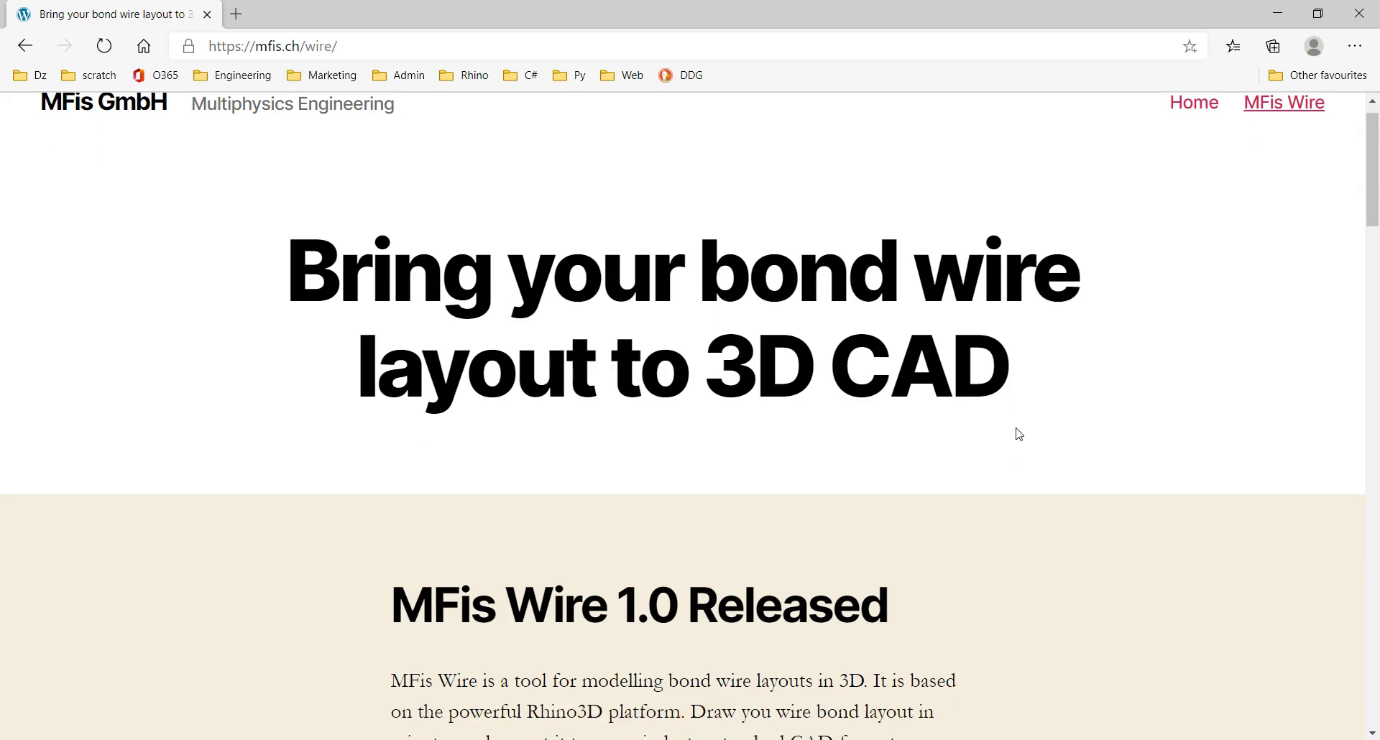
Scroll the mfis.ch/wire page down to the rendered bond-wire module and the MFis Wire 1.0 Features list
scroll(1016, 431, "down", 10)
scroll(1016, 431, "down", 5)
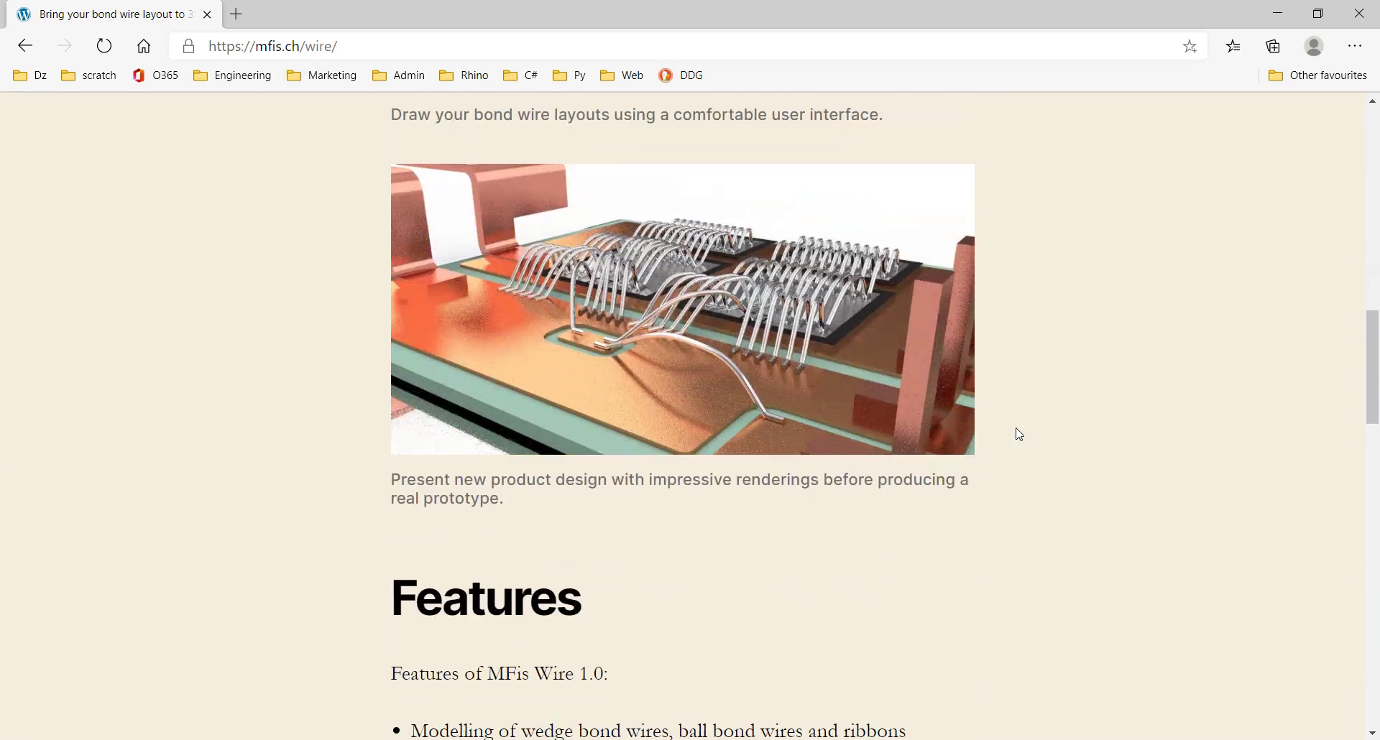